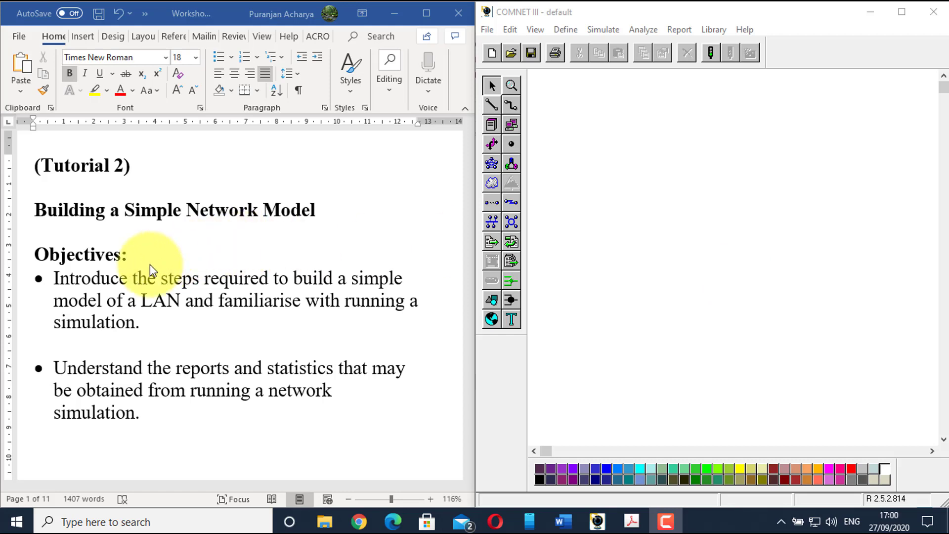
Read the tutorial's objectives and the scenario's description of the office LAN and the timing of file requests.
scroll(150, 264, "down", 3)
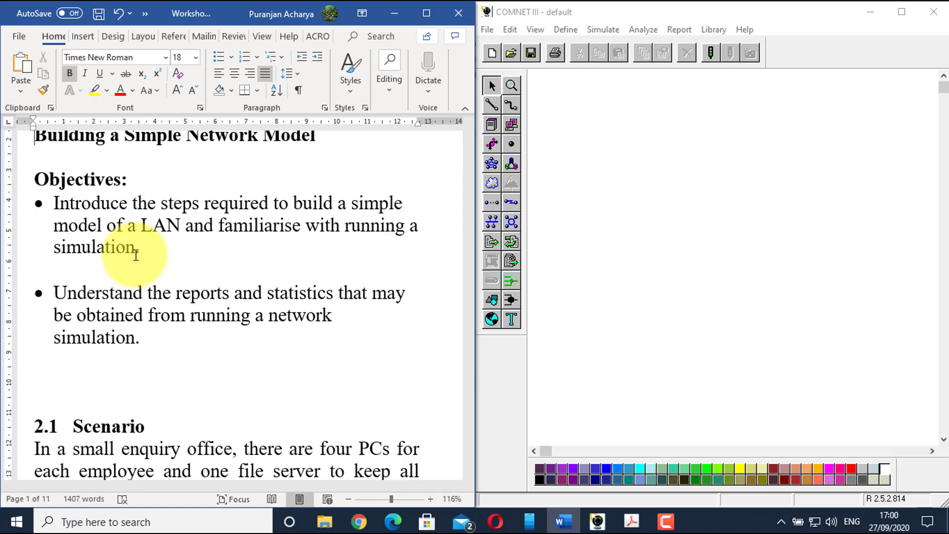
scroll(136, 256, "down", 1)
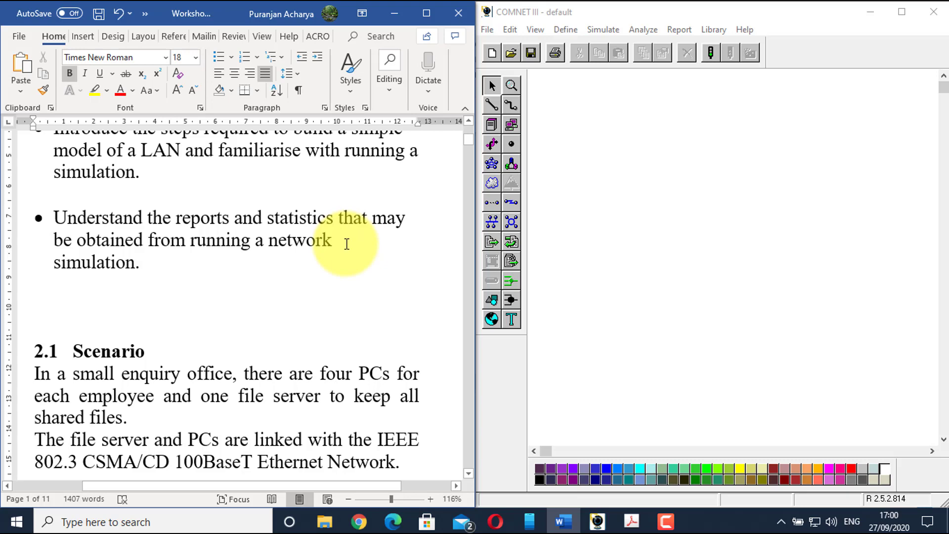
scroll(347, 244, "down", 3)
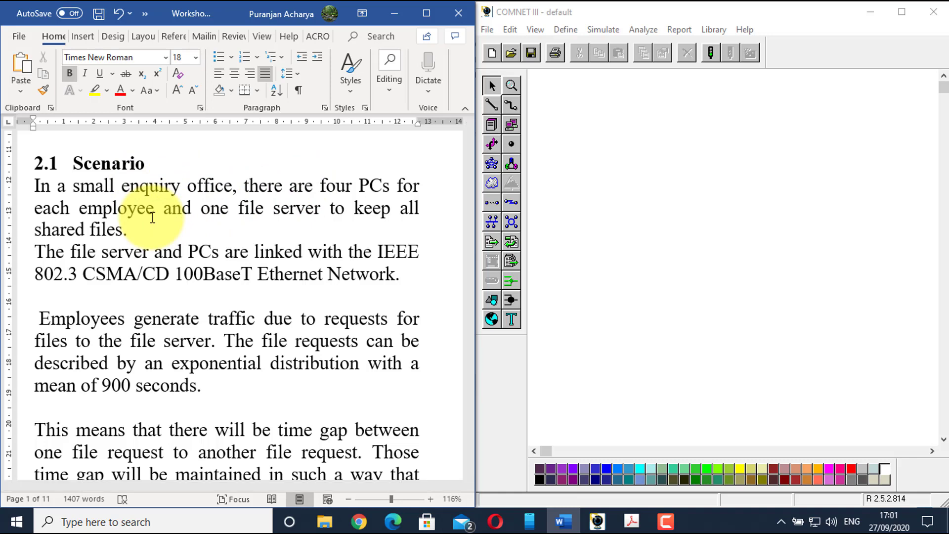
scroll(153, 217, "down", 1)
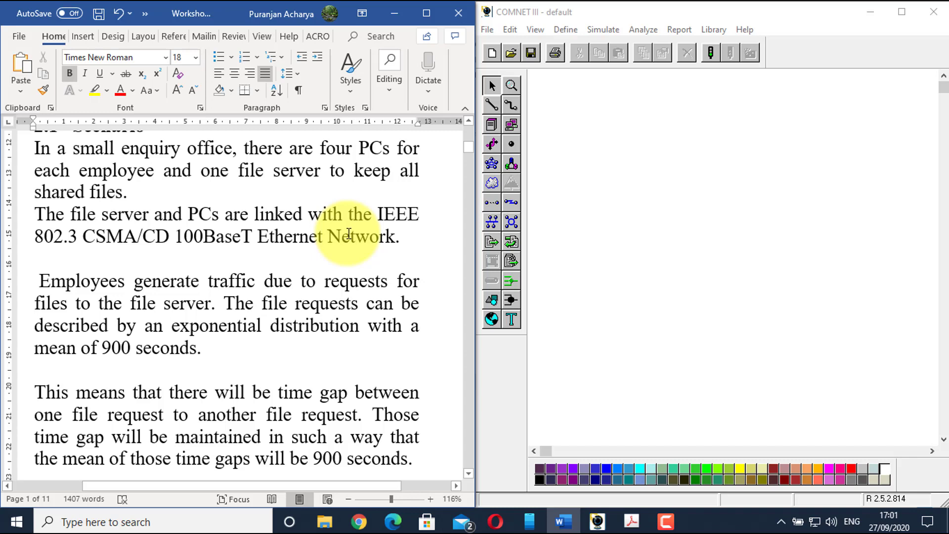
left_click(67, 237)
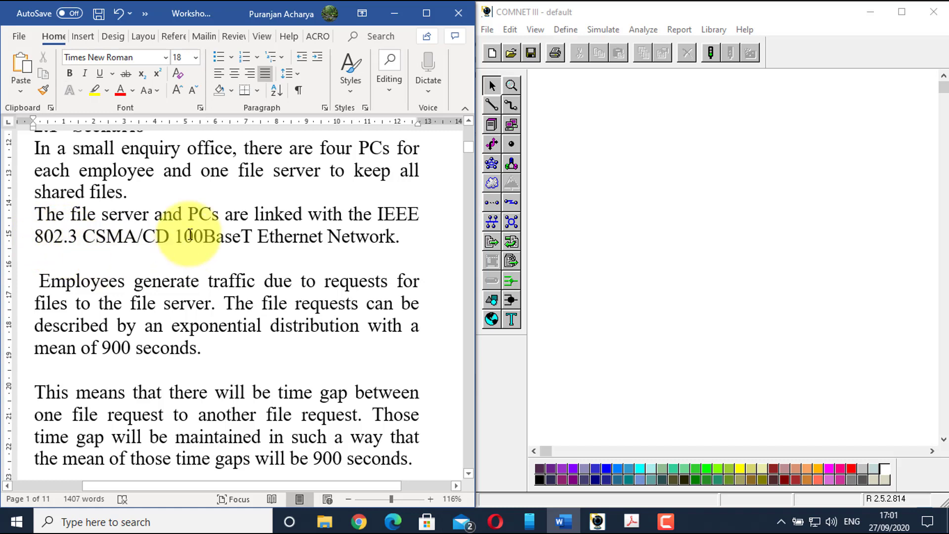
scroll(190, 235, "down", 2)
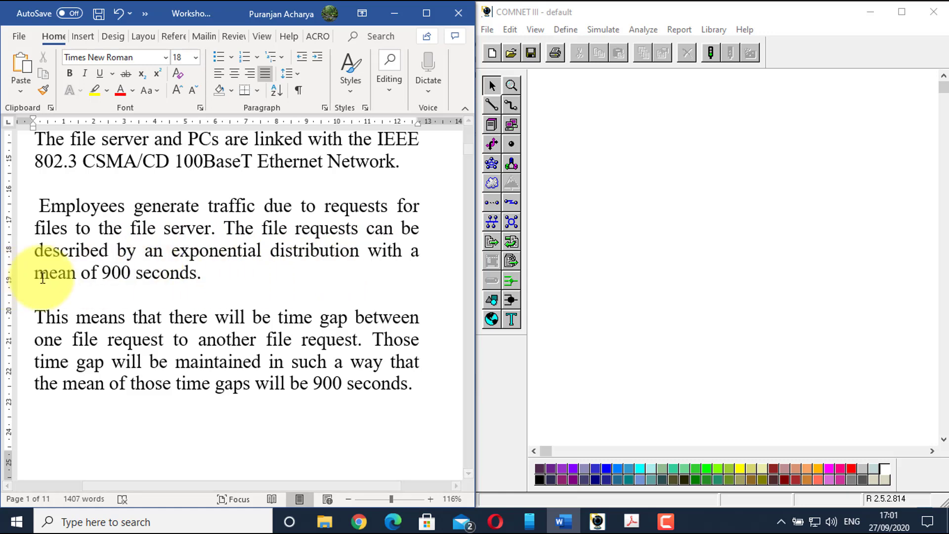
scroll(20, 232, "down", 2)
left_click_drag(29, 206, 373, 286)
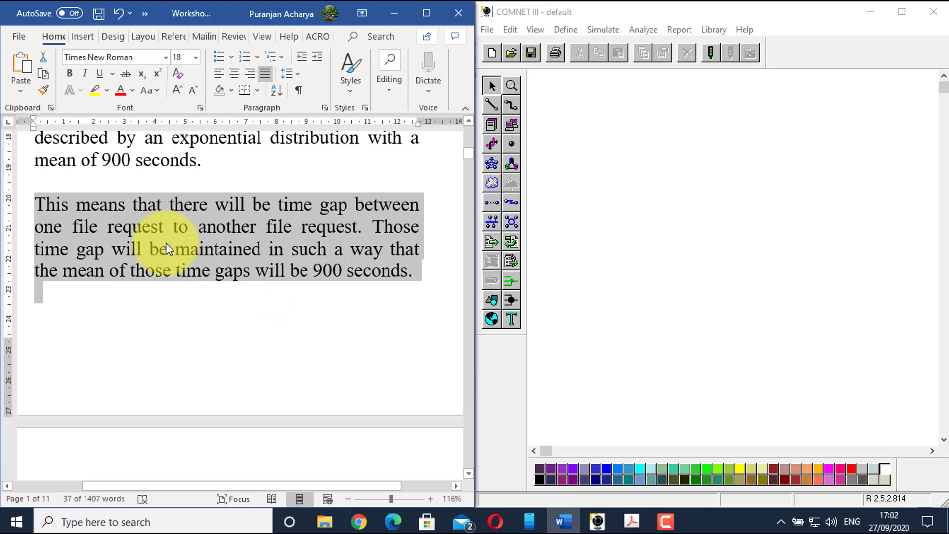
Read the scenario paragraphs on file request sizes, the file server's replies and the distribution of response sizes.
scroll(165, 244, "down", 7)
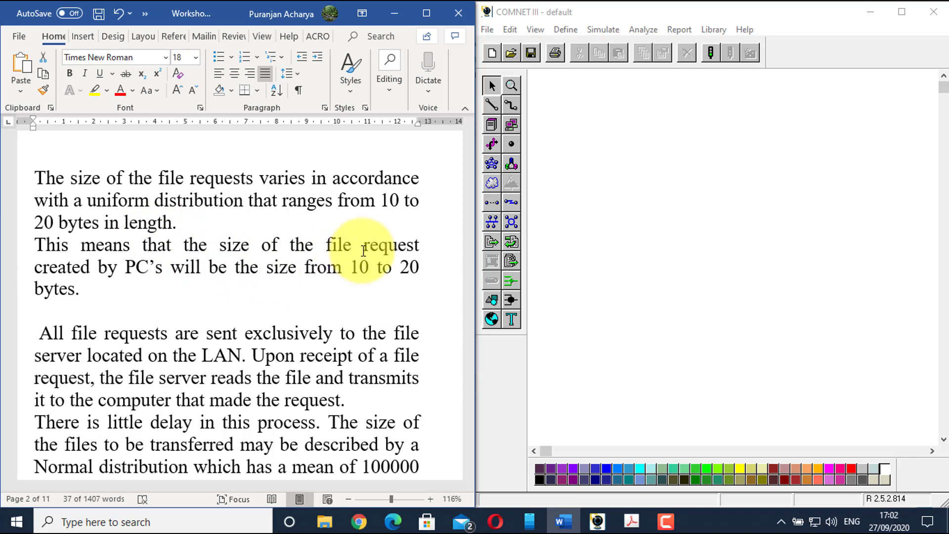
scroll(364, 250, "down", 1)
scroll(363, 251, "down", 2)
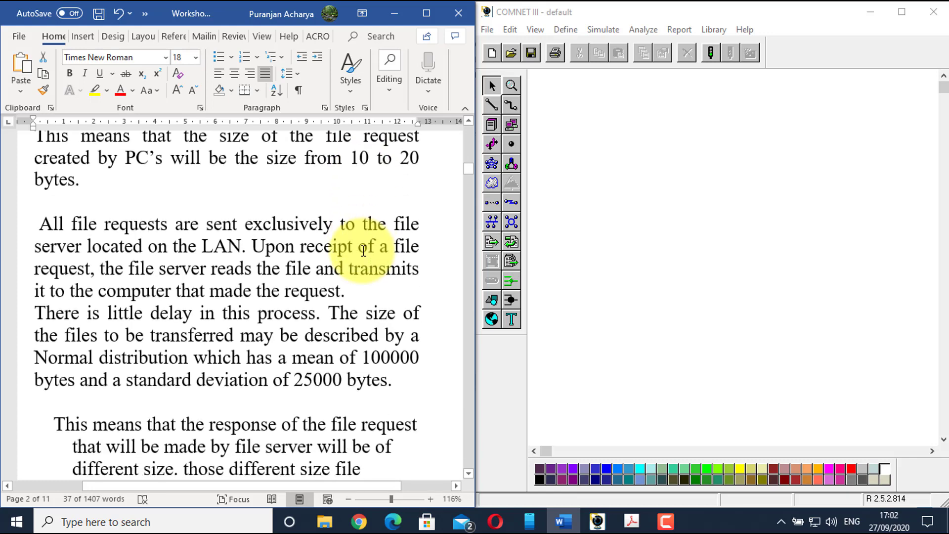
scroll(364, 251, "down", 1)
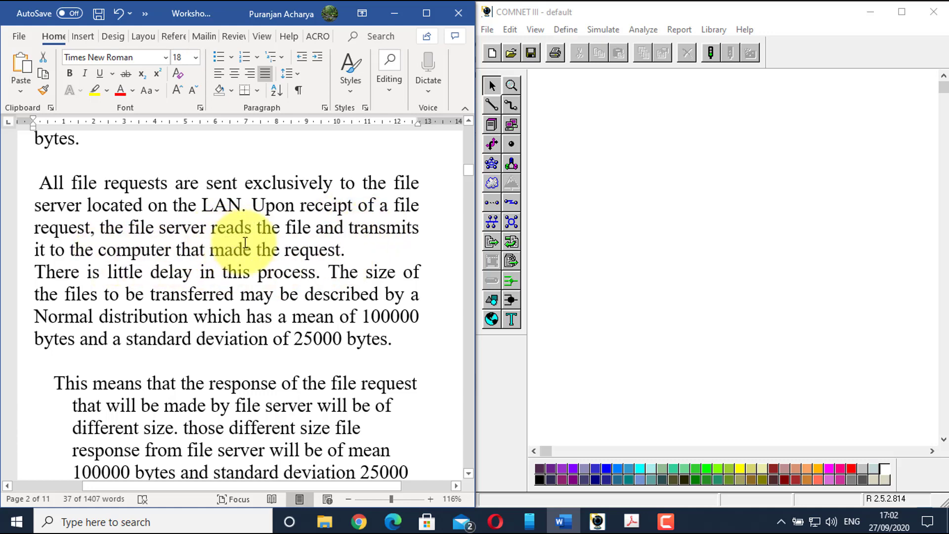
scroll(289, 250, "down", 1)
scroll(288, 250, "down", 2)
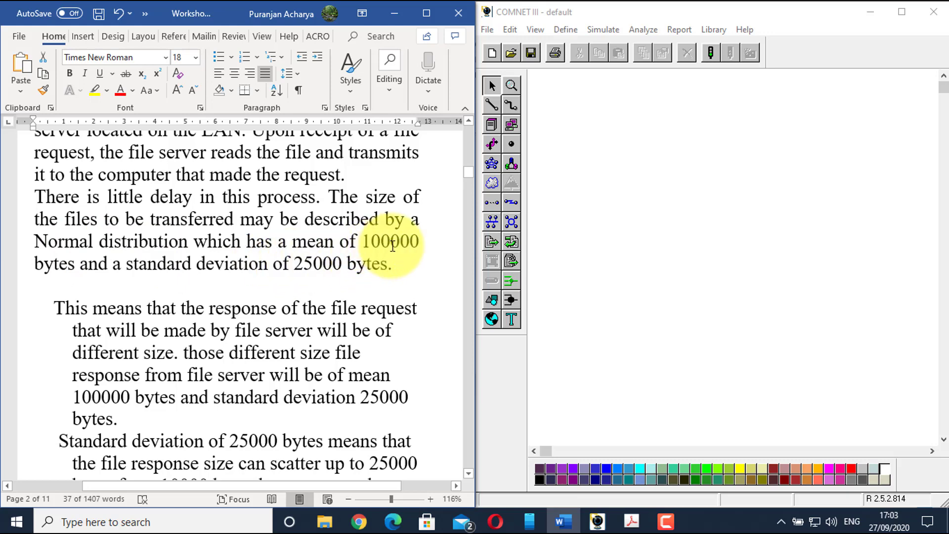
scroll(392, 246, "down", 1)
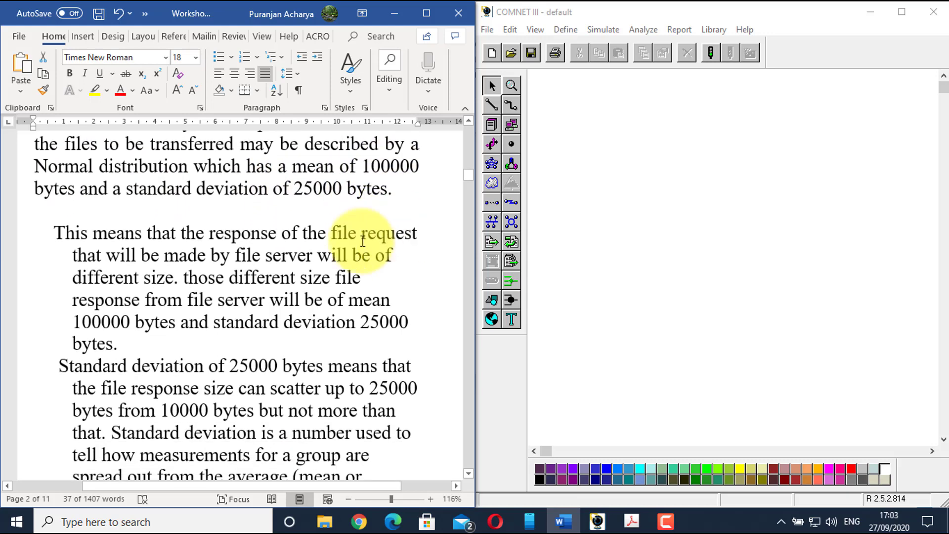
scroll(329, 194, "up", 1)
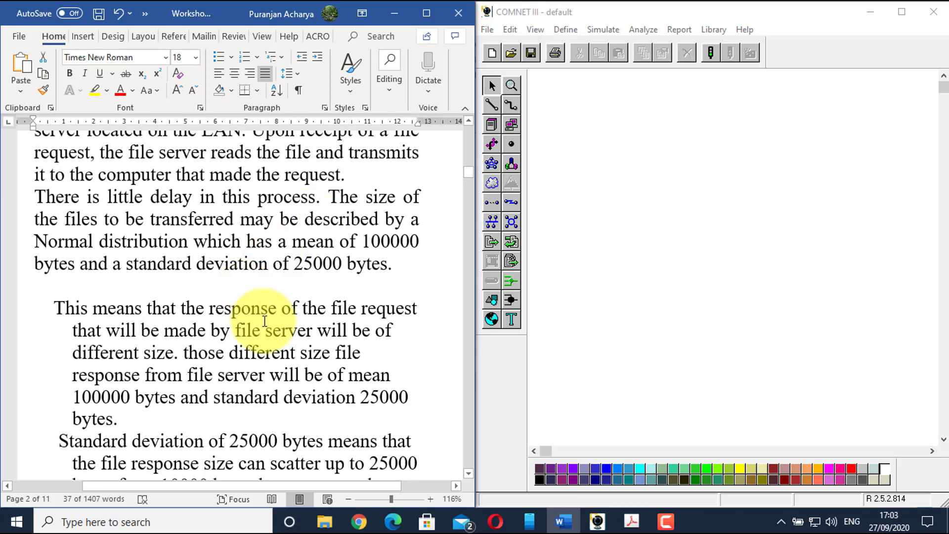
scroll(267, 319, "down", 1)
scroll(270, 321, "down", 2)
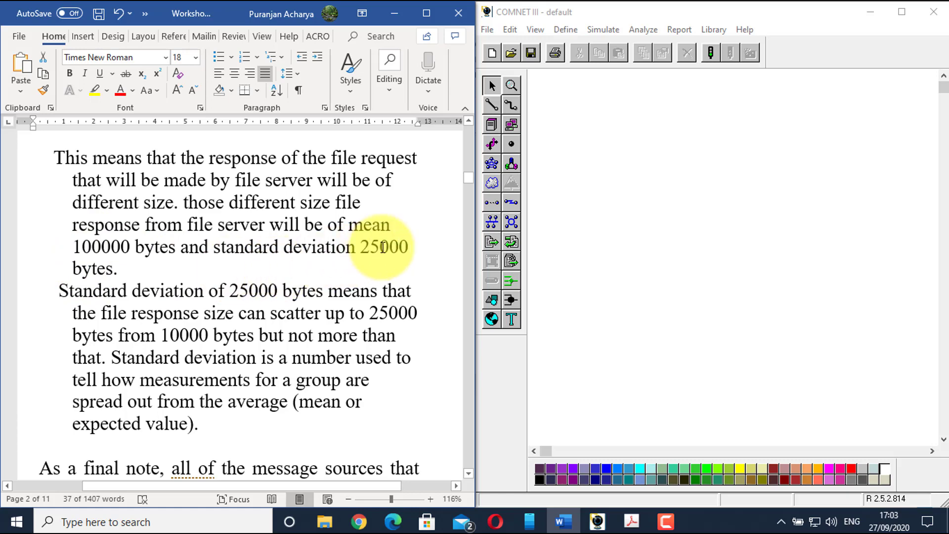
Correct the byte value in the standard deviation explanation to 100000.
scroll(383, 247, "down", 1)
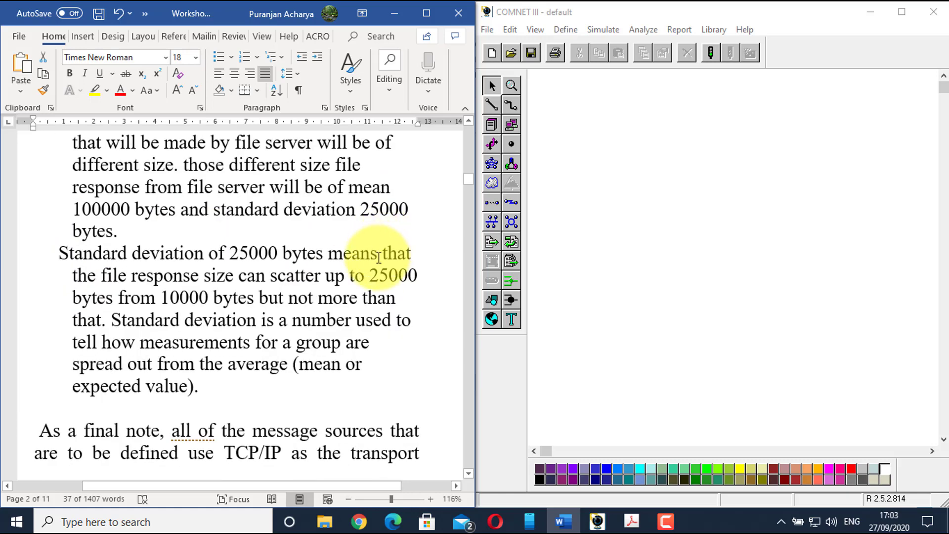
scroll(378, 264, "down", 1)
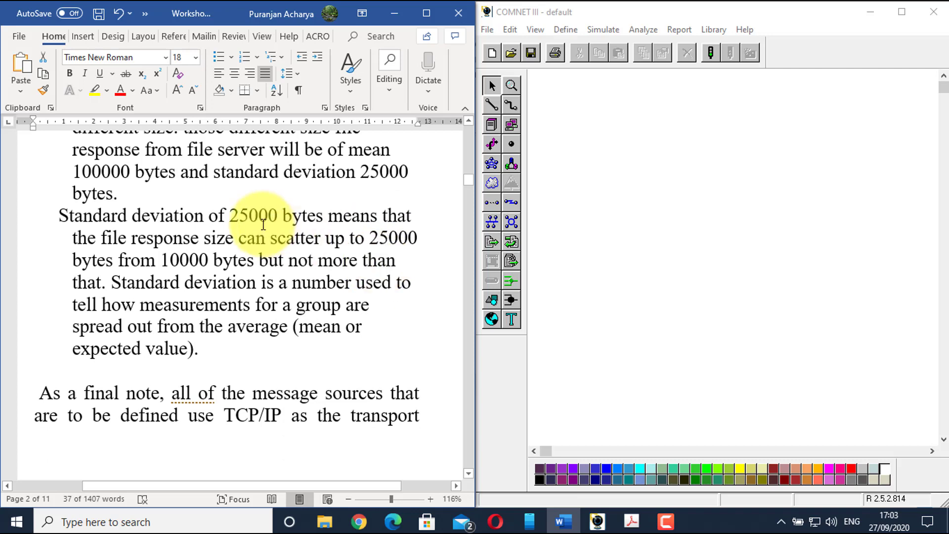
left_click(207, 258)
type("0")
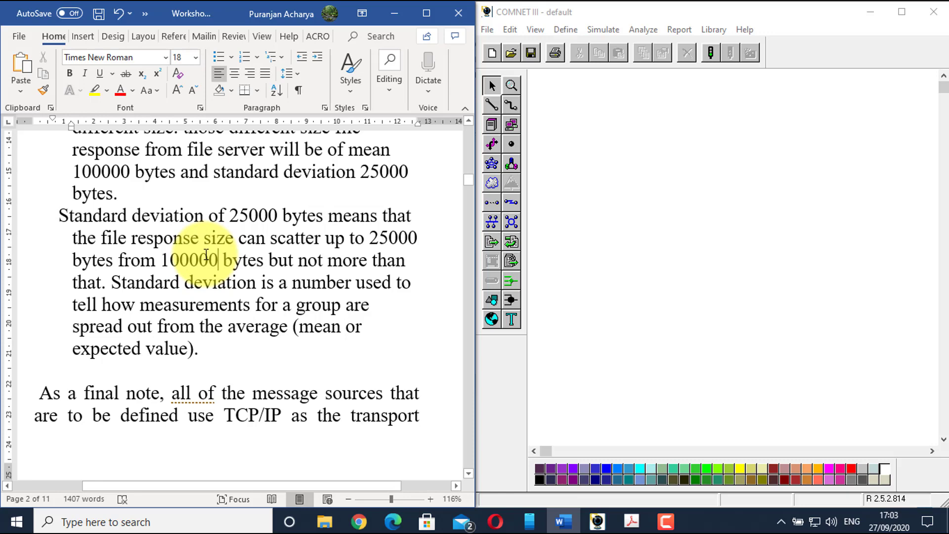
Read the notes on the transport protocol and packetizing delay, and the introduction to creating the network topology.
scroll(207, 256, "down", 2)
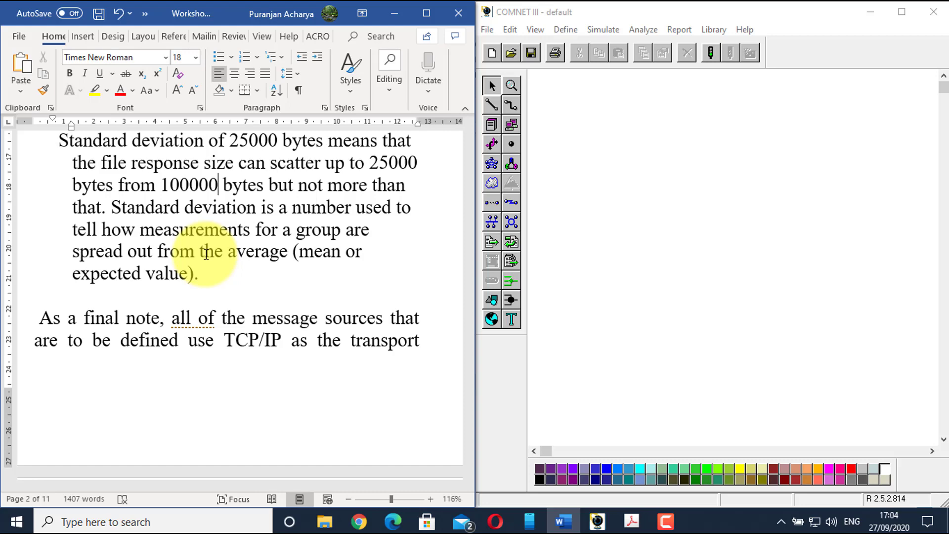
scroll(207, 255, "down", 3)
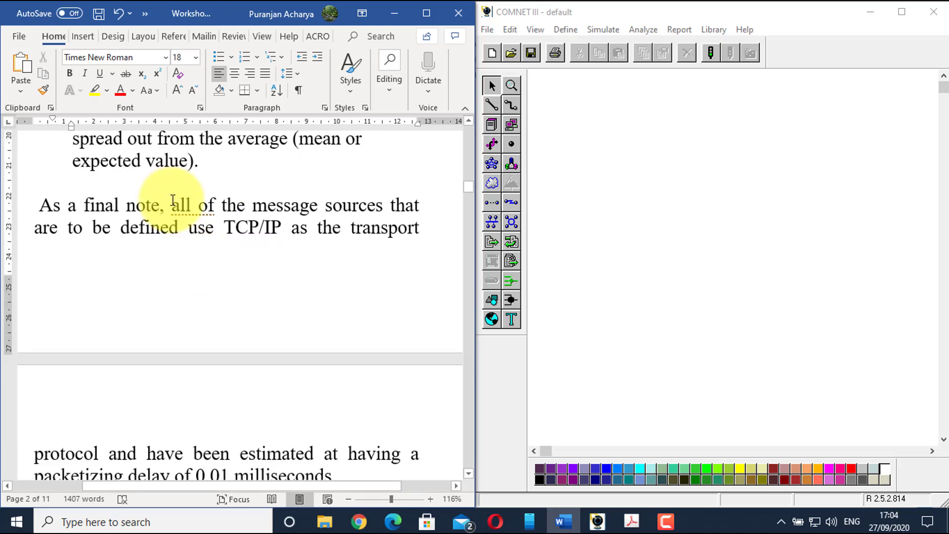
scroll(173, 201, "down", 1)
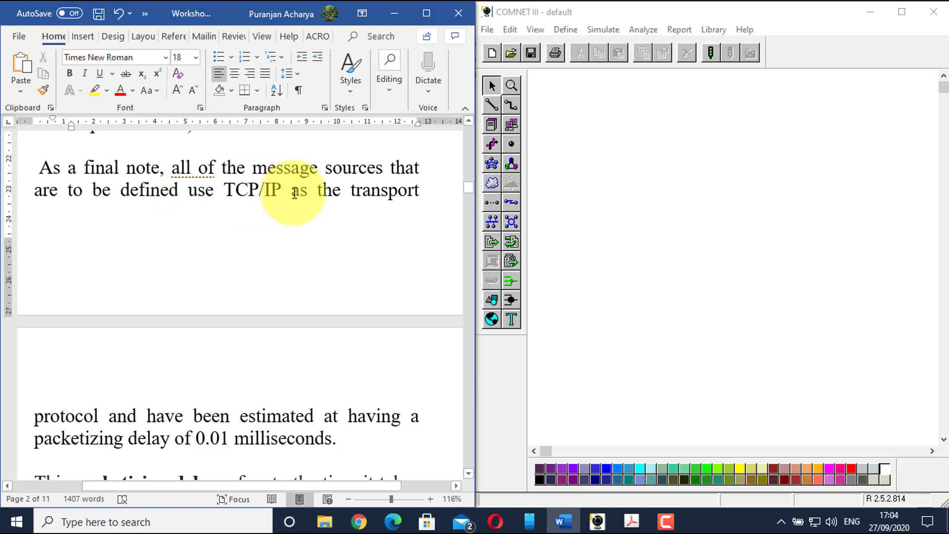
scroll(158, 392, "down", 3)
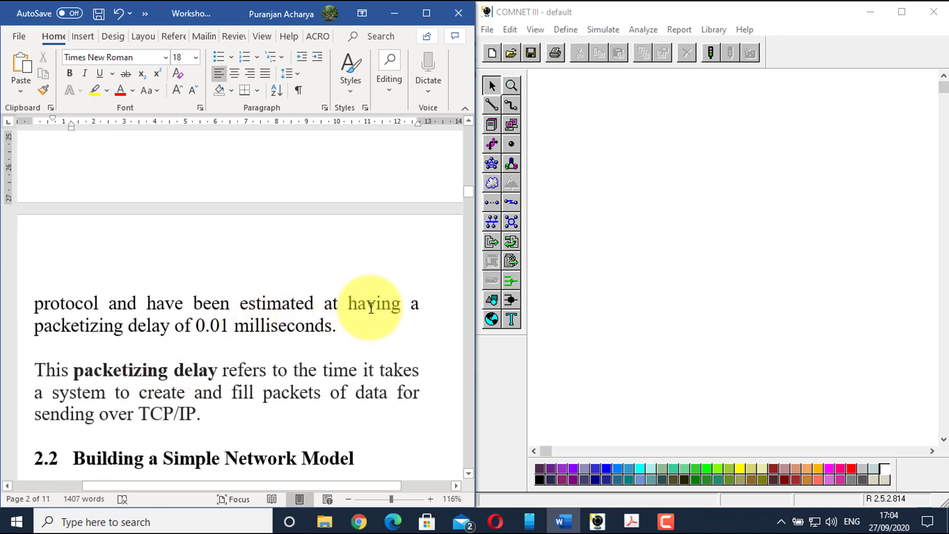
scroll(366, 303, "down", 1)
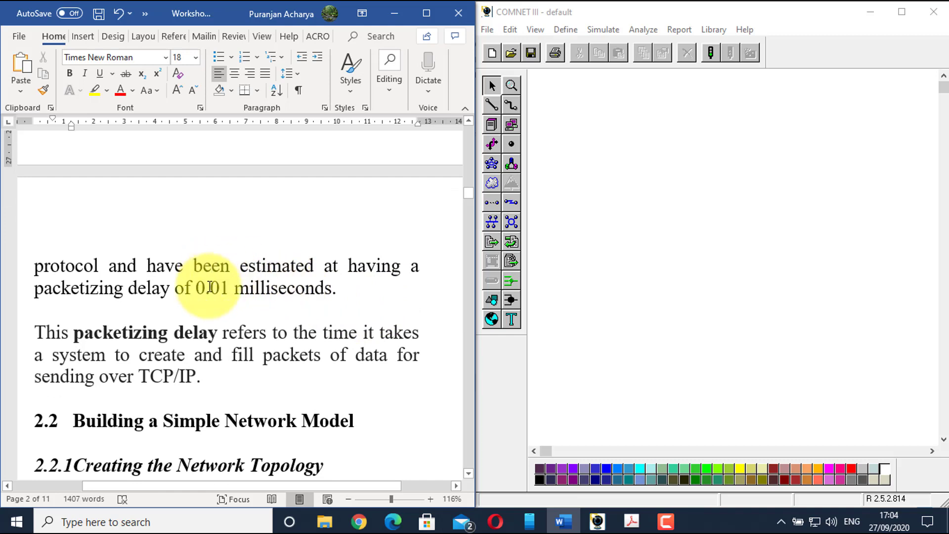
scroll(351, 290, "down", 1)
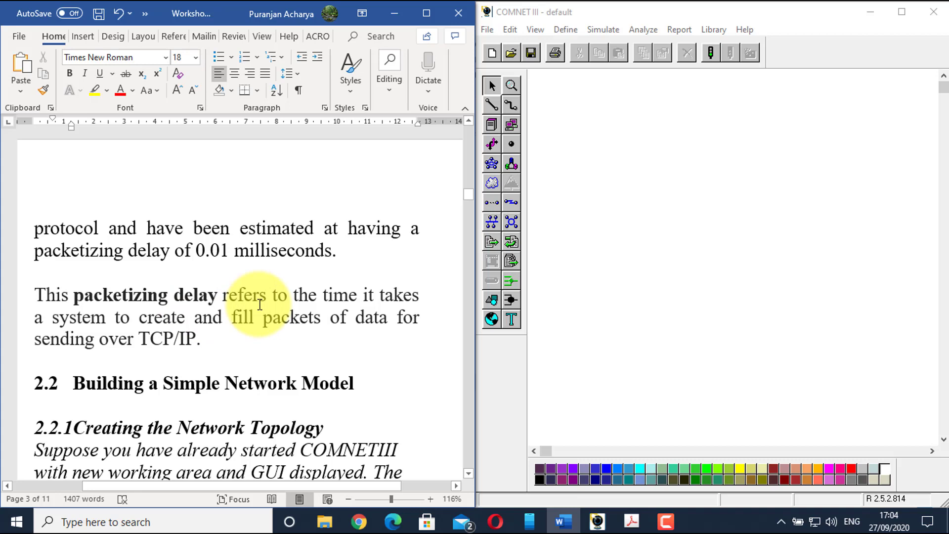
scroll(260, 304, "down", 3)
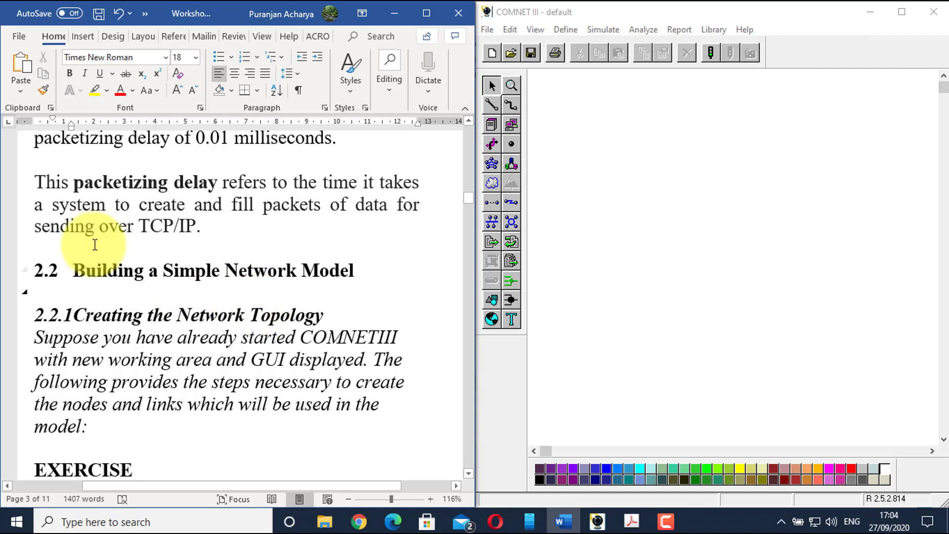
scroll(193, 223, "down", 1)
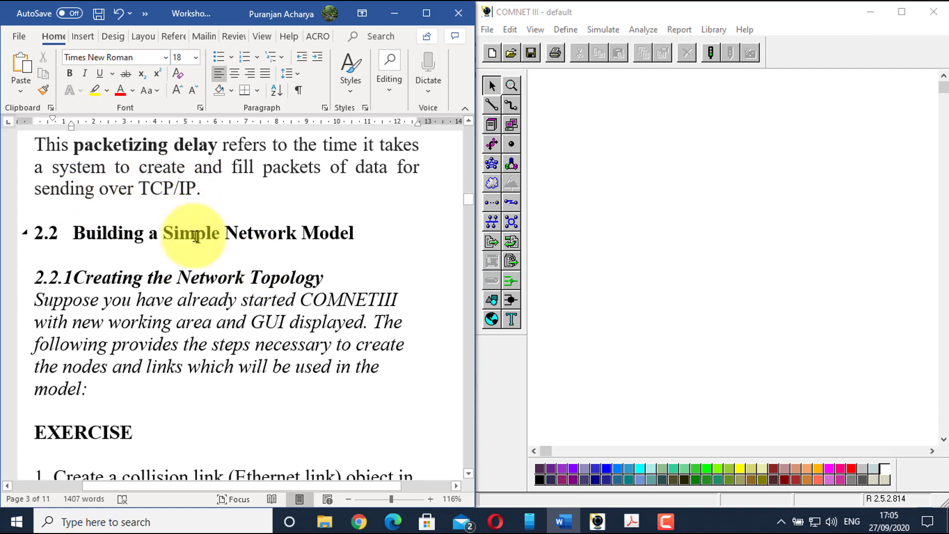
scroll(193, 237, "down", 3)
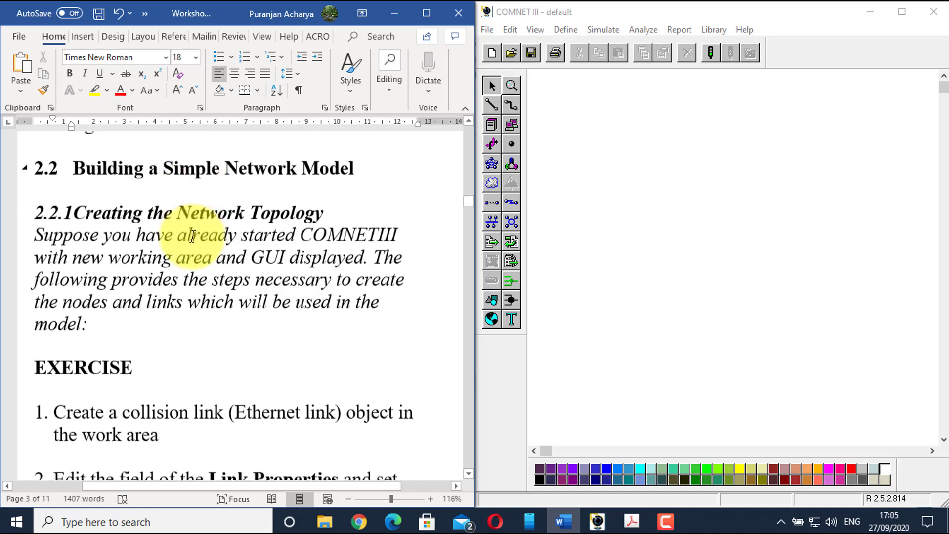
scroll(202, 244, "up", 1)
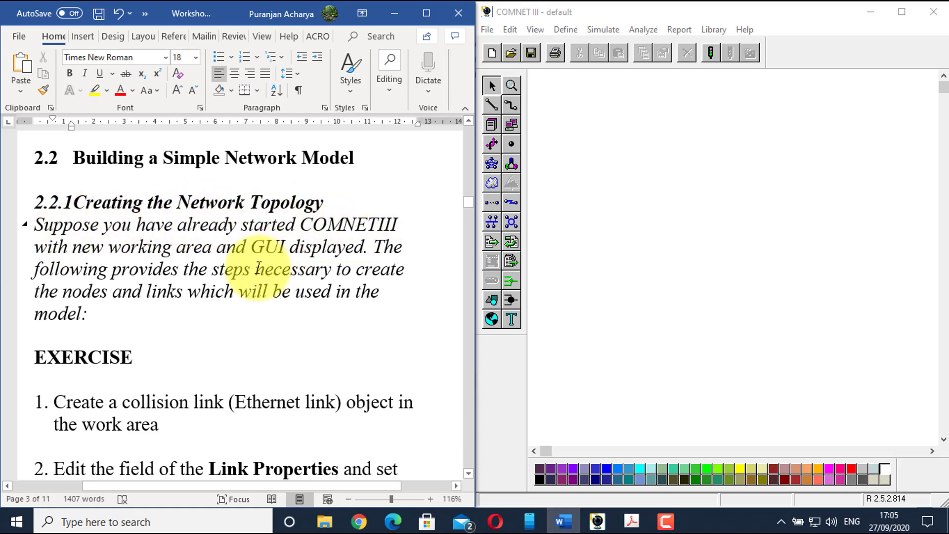
Following the first exercise item, switch to COMNET III and place a collision link in the empty work area.
scroll(259, 267, "down", 5)
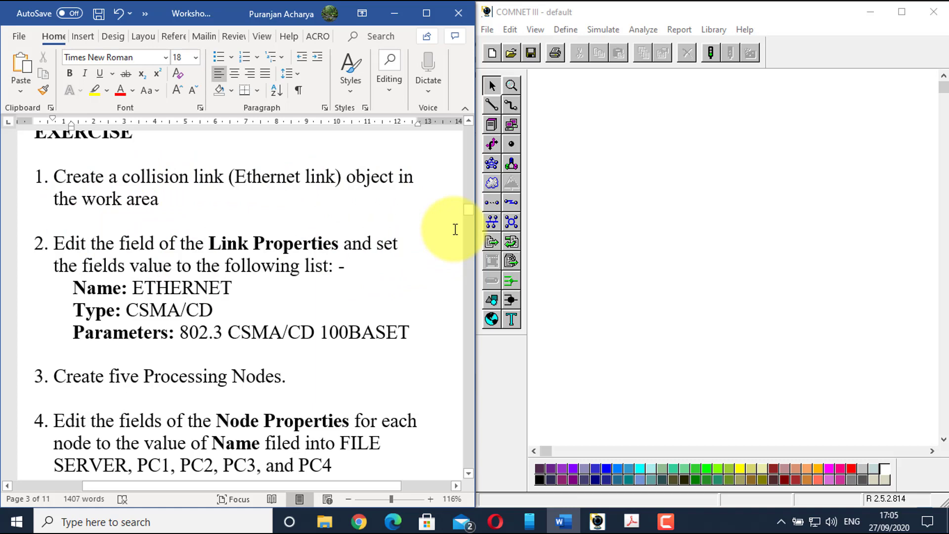
left_click(495, 219)
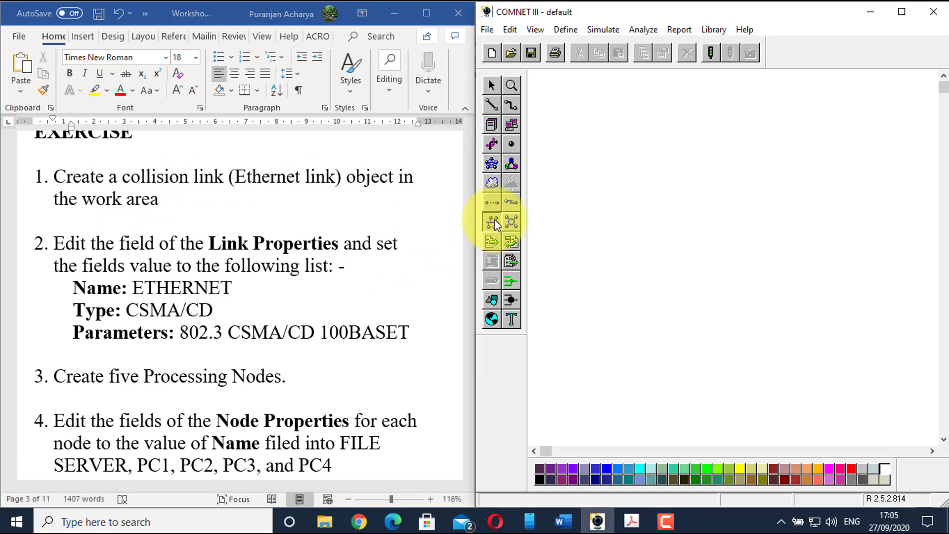
left_click(770, 200)
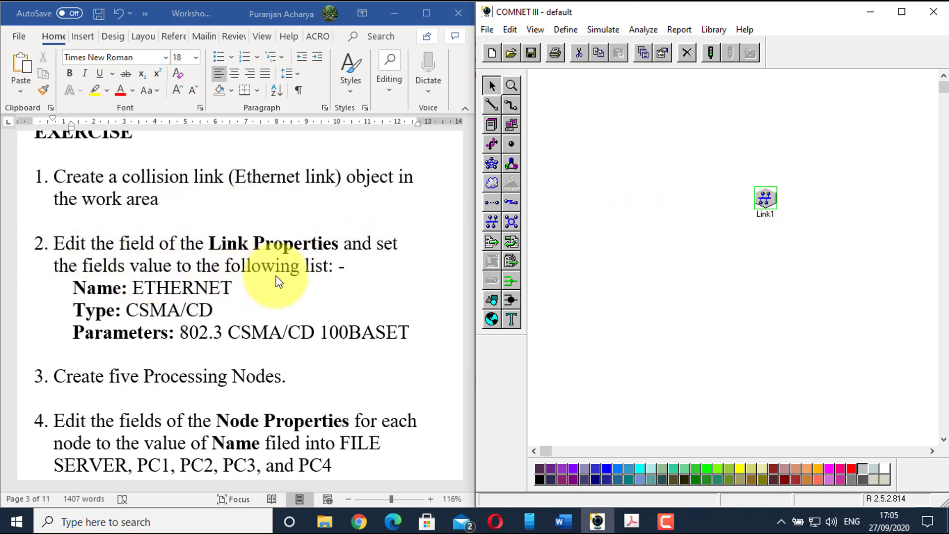
Following exercise item 2, open the collision link's properties in COMNET III and name the link ETHERNET.
left_click(145, 287)
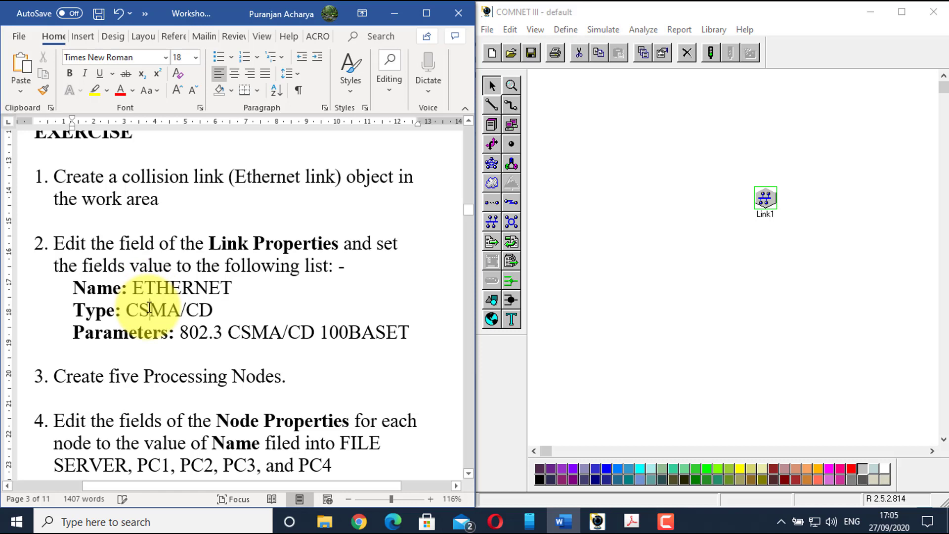
left_click(330, 333)
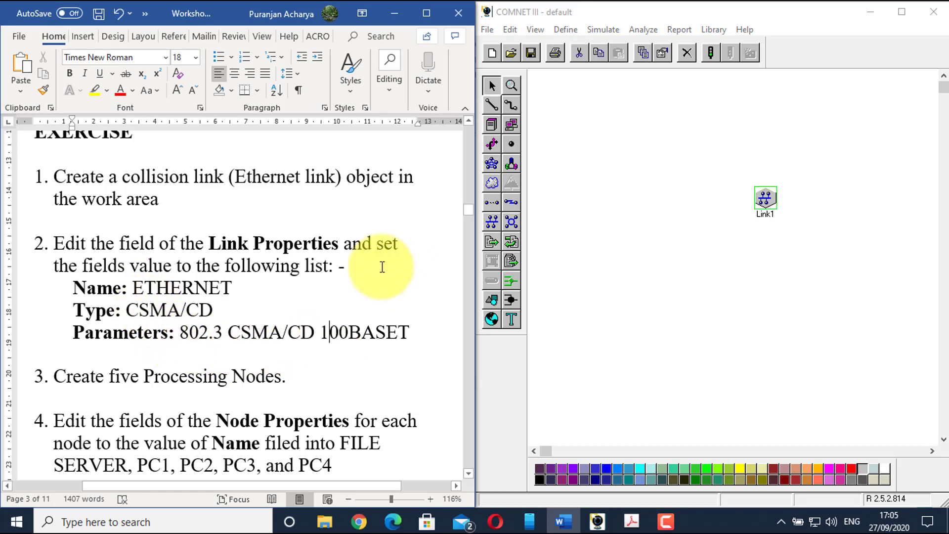
left_click(705, 225)
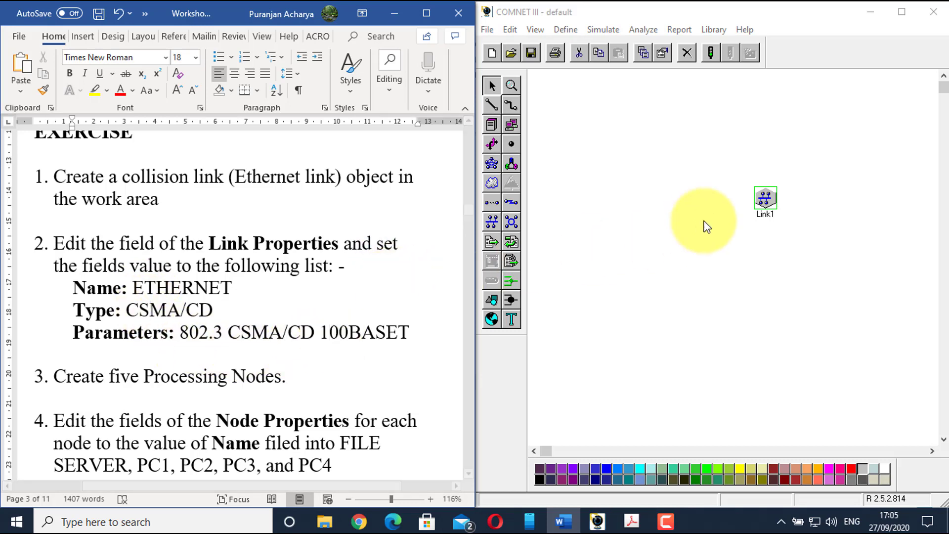
double_click(765, 203)
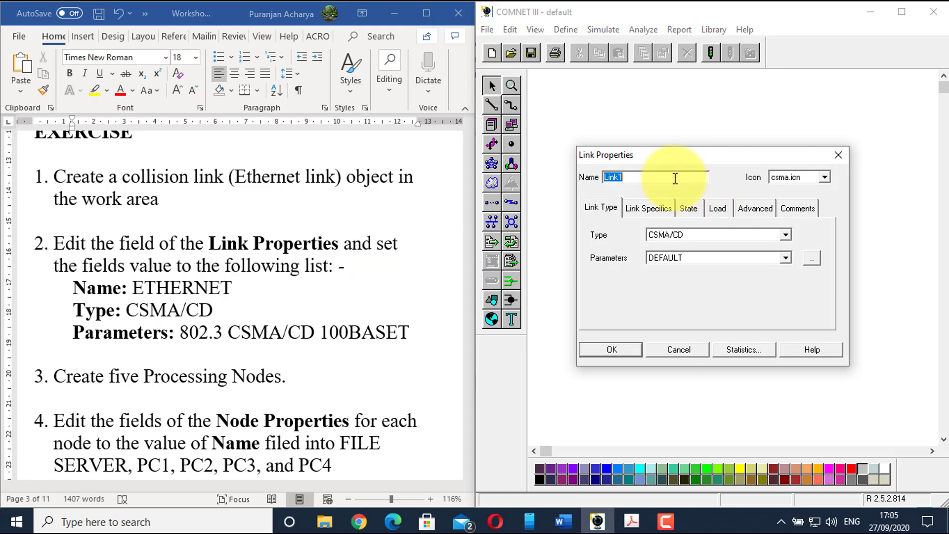
type("ETHERNET")
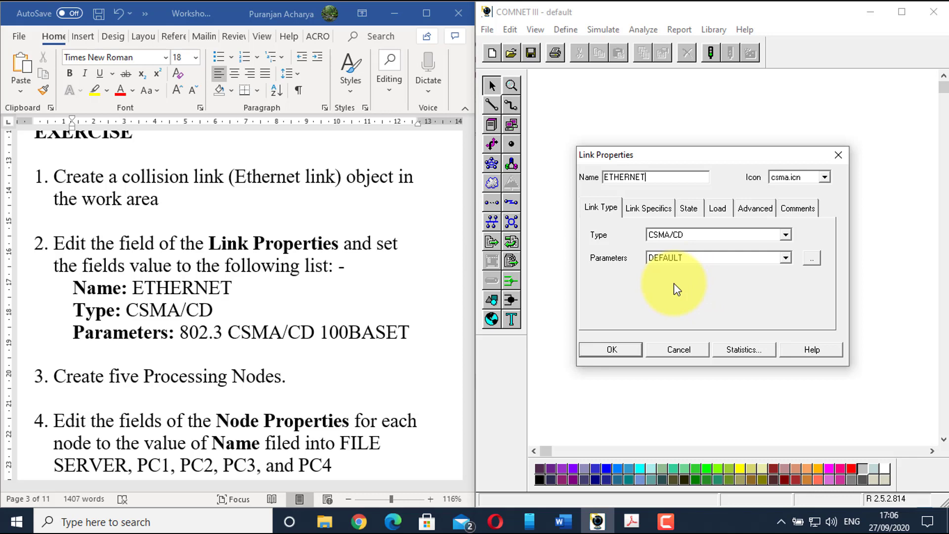
Copy 802.3 CSMA/CD 100BASET from the library into the CSMA/CD parameters and apply it to the ETHERNET link.
left_click(786, 258)
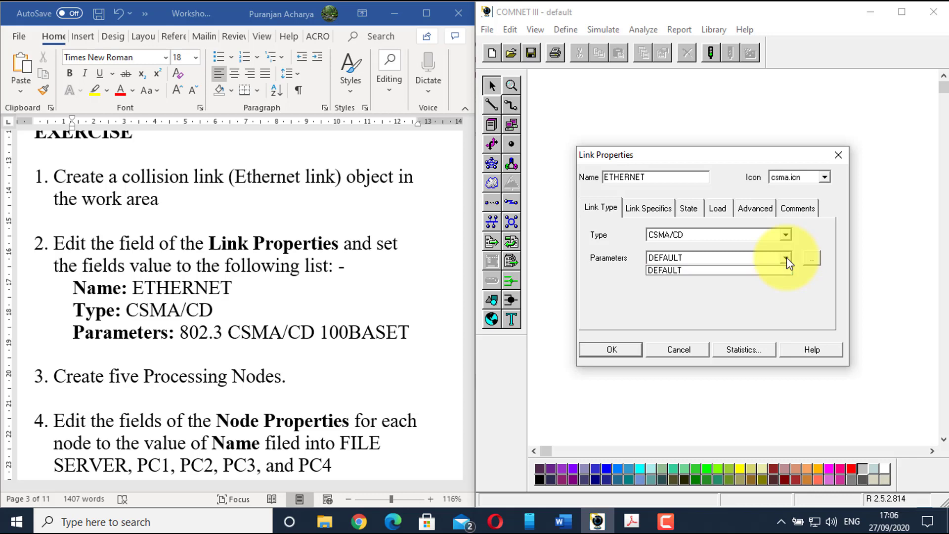
left_click(788, 257)
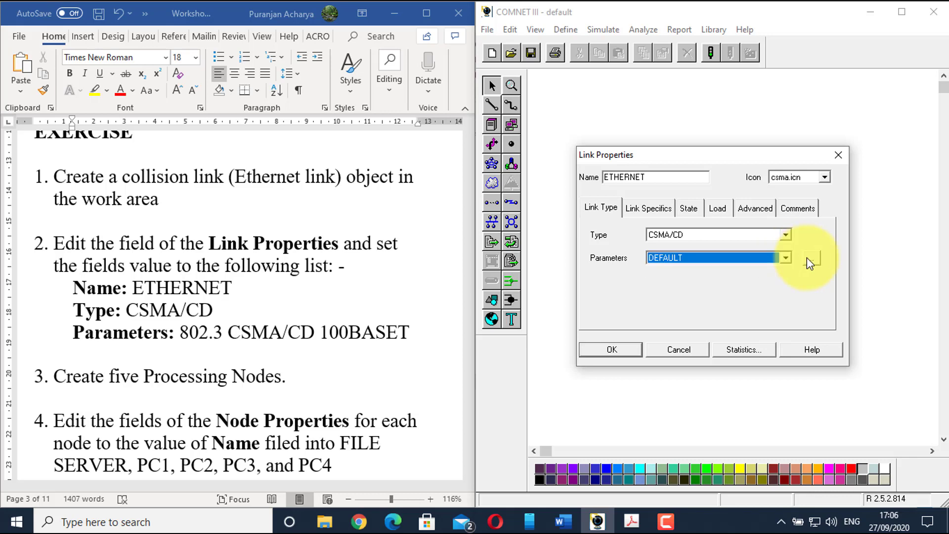
left_click(810, 258)
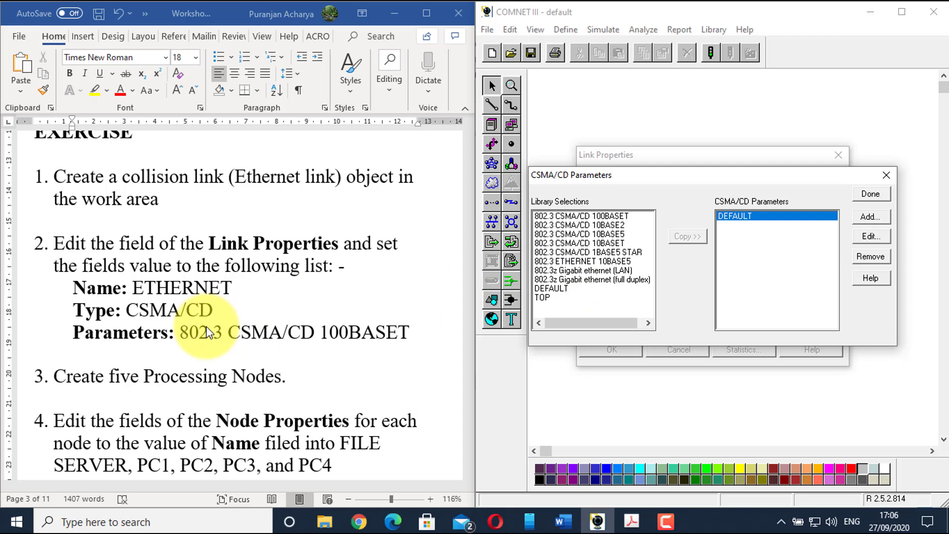
left_click(579, 218)
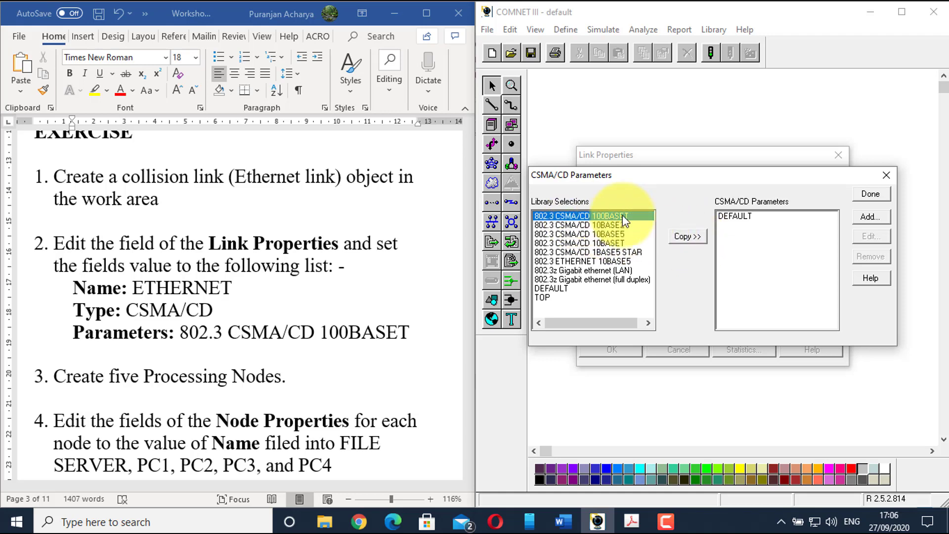
left_click(682, 236)
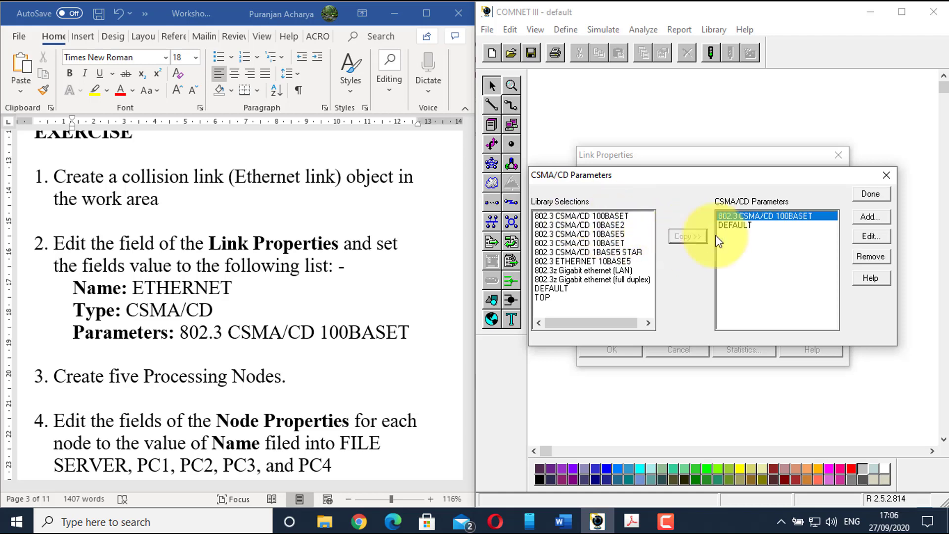
left_click(869, 195)
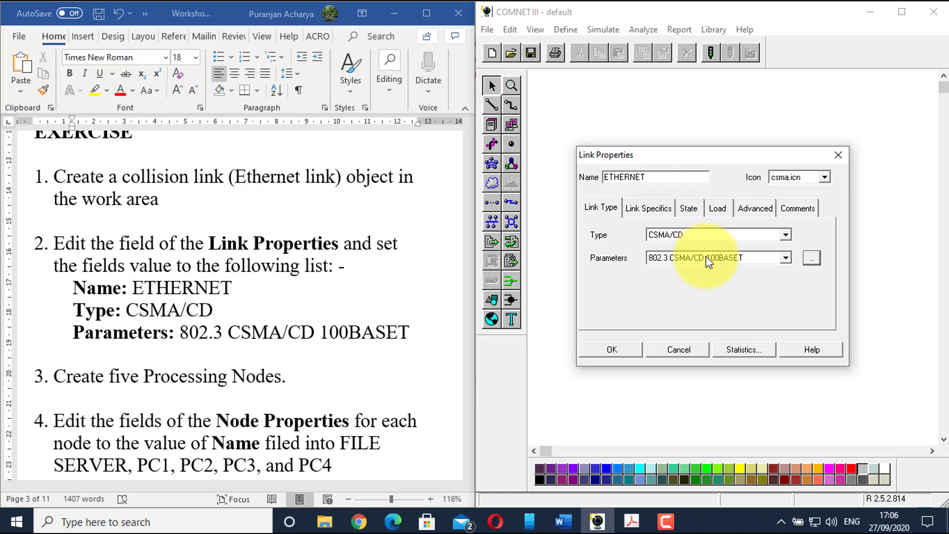
left_click(629, 355)
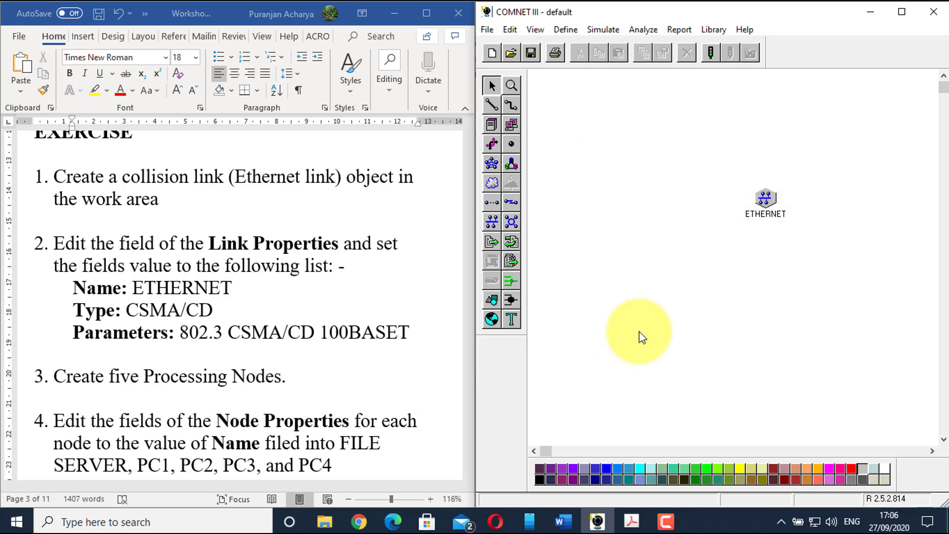
Following exercise item 3, place a processing node to the right of the ETHERNET link.
scroll(121, 383, "down", 3)
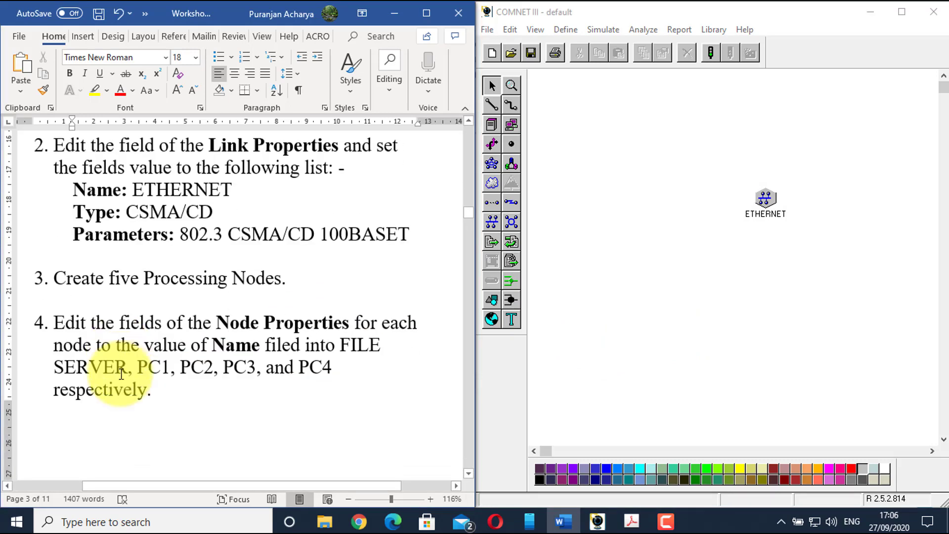
scroll(123, 258, "down", 2)
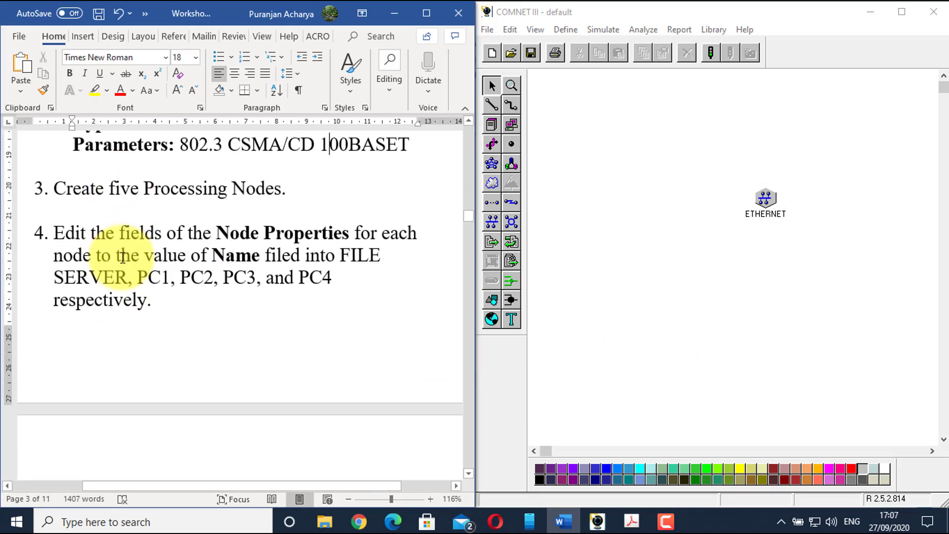
left_click(494, 124)
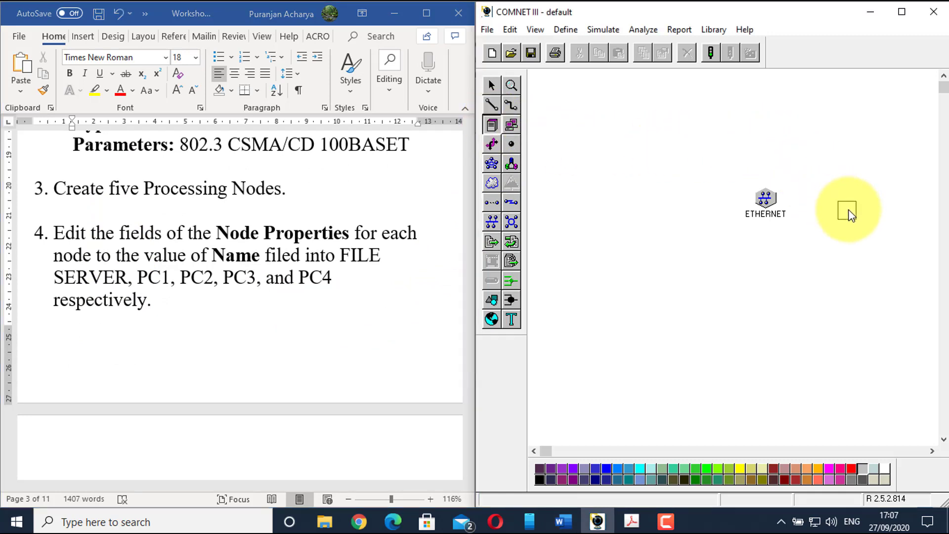
left_click(849, 212)
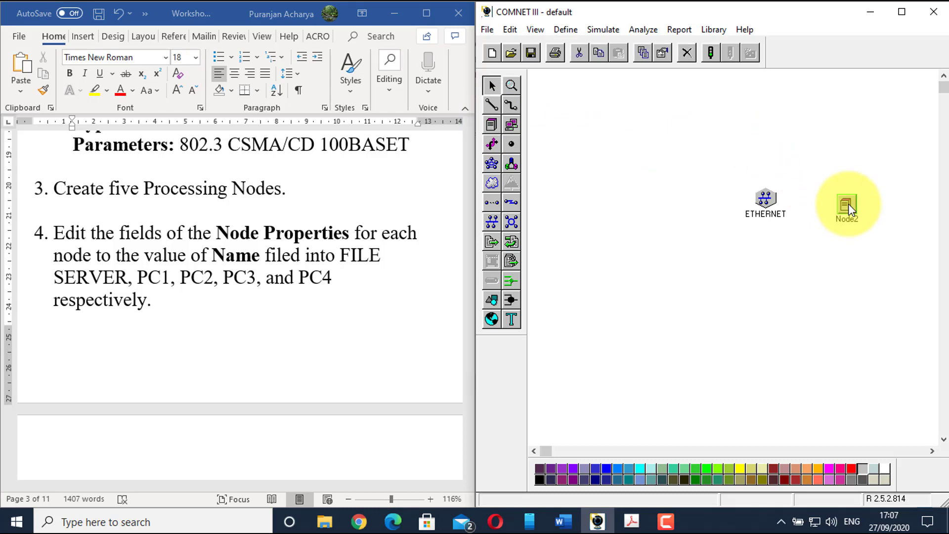
Clone the new processing node with 4 copies.
right_click(848, 204)
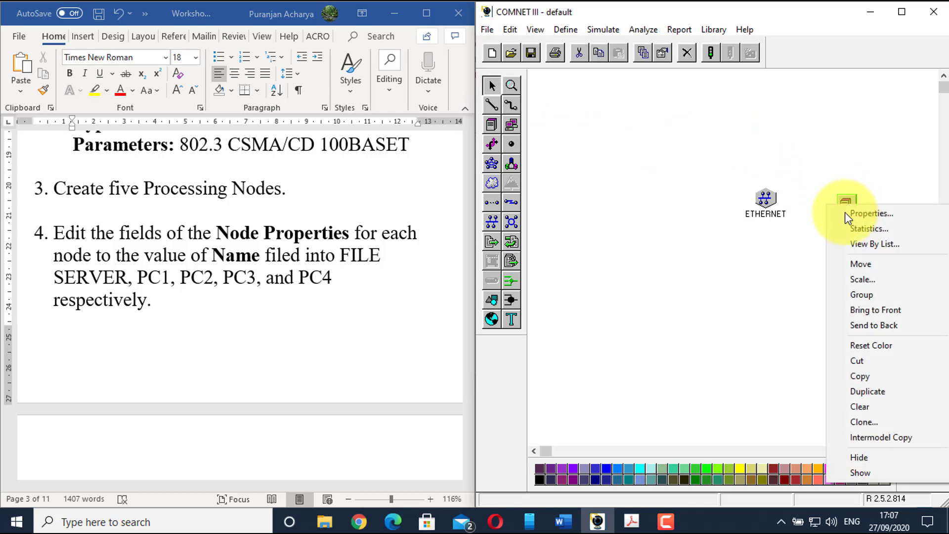
left_click(865, 420)
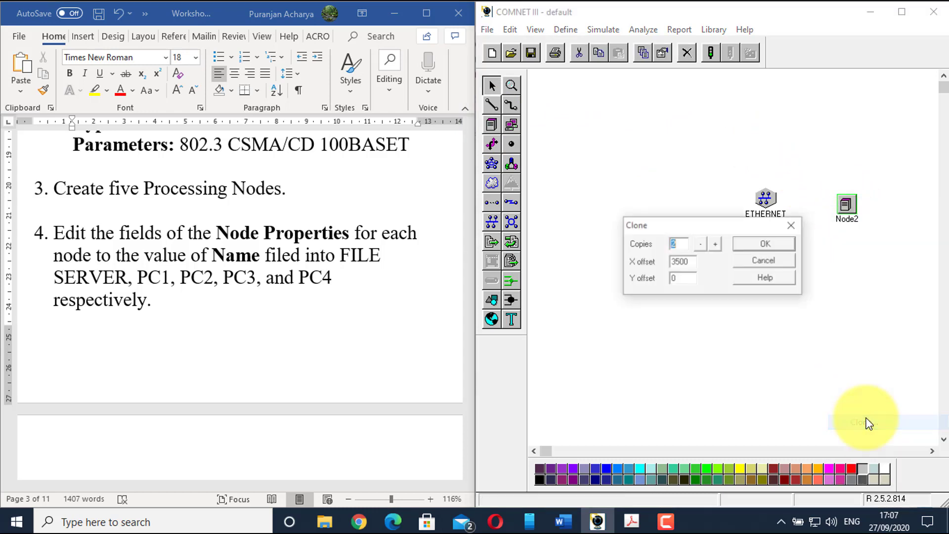
left_click(716, 244)
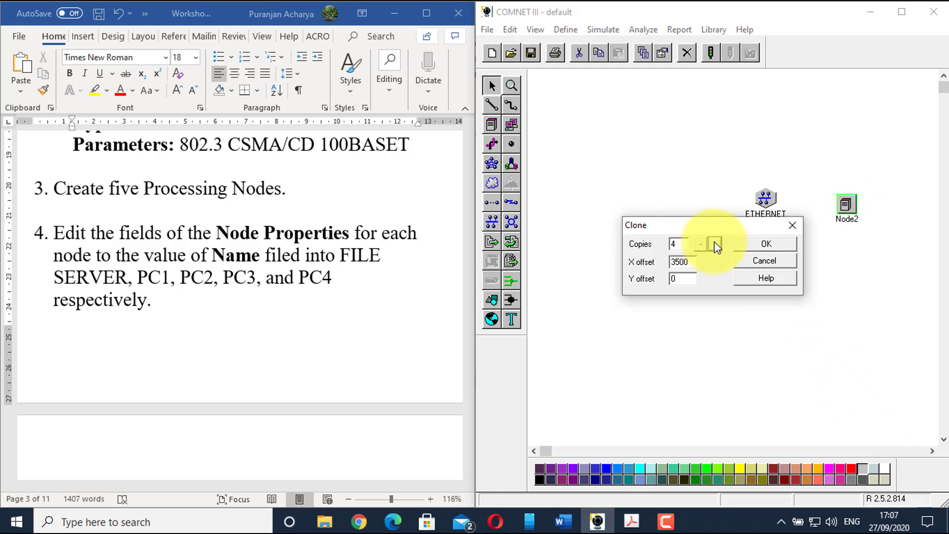
left_click(766, 248)
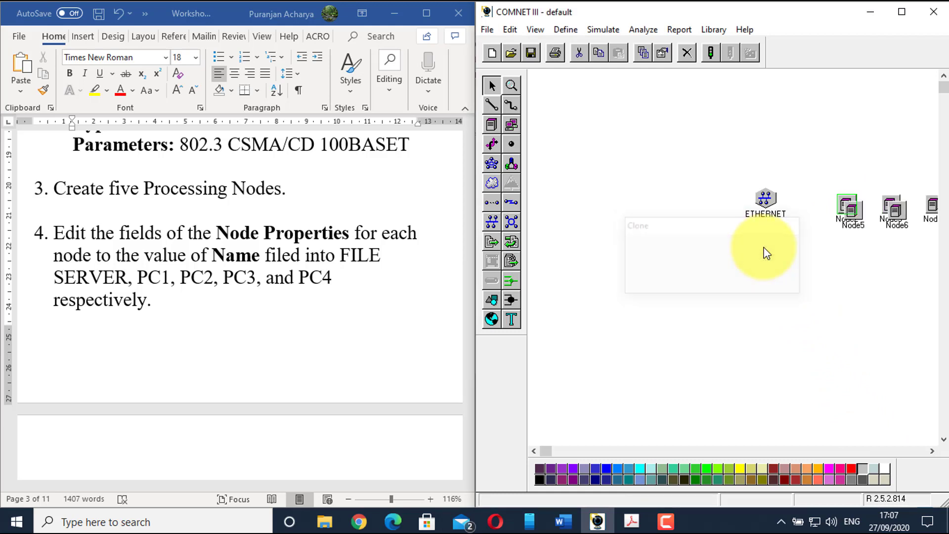
Spread the cloned nodes around the ETHERNET link: one above, one below and two on its left side.
left_click_drag(843, 215, 761, 134)
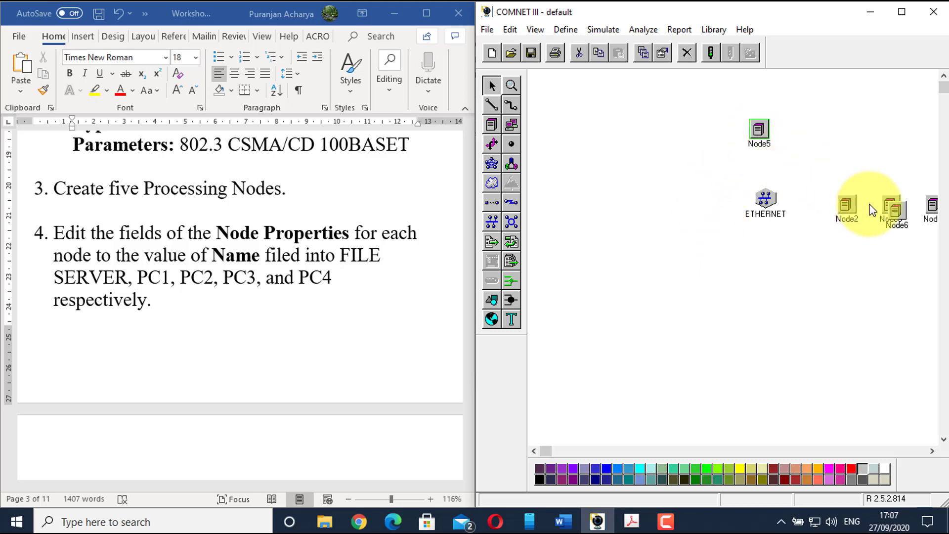
left_click_drag(895, 211, 660, 152)
left_click_drag(932, 204, 664, 261)
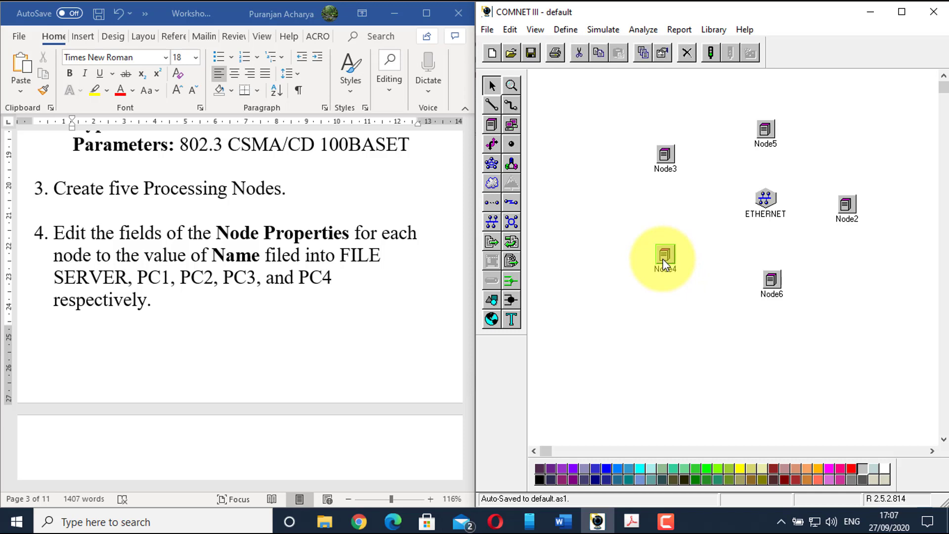
Following exercise item 4, rename the node to the right of the ETHERNET link as FILE SERVER.
left_click(180, 252)
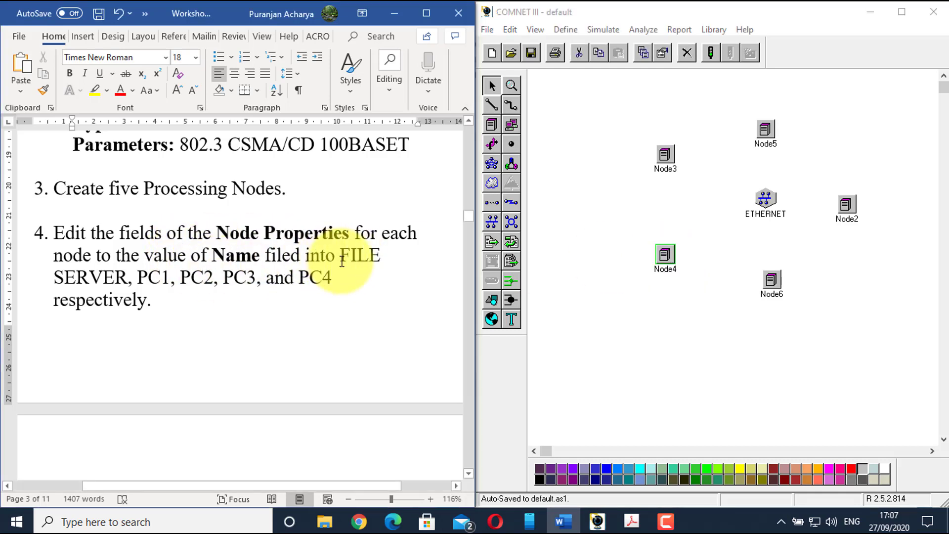
scroll(146, 251, "down", 1)
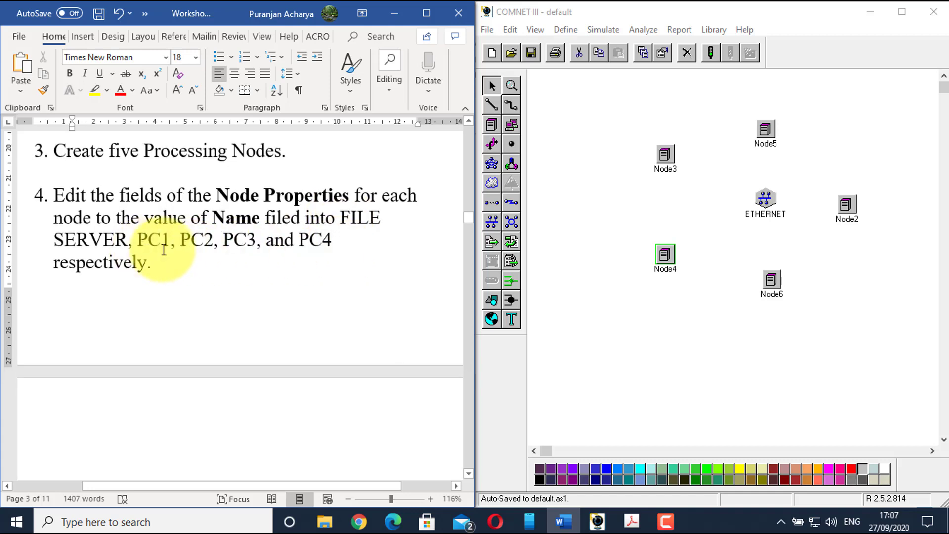
double_click(848, 208)
double_click(662, 186)
type("FILE SERVER")
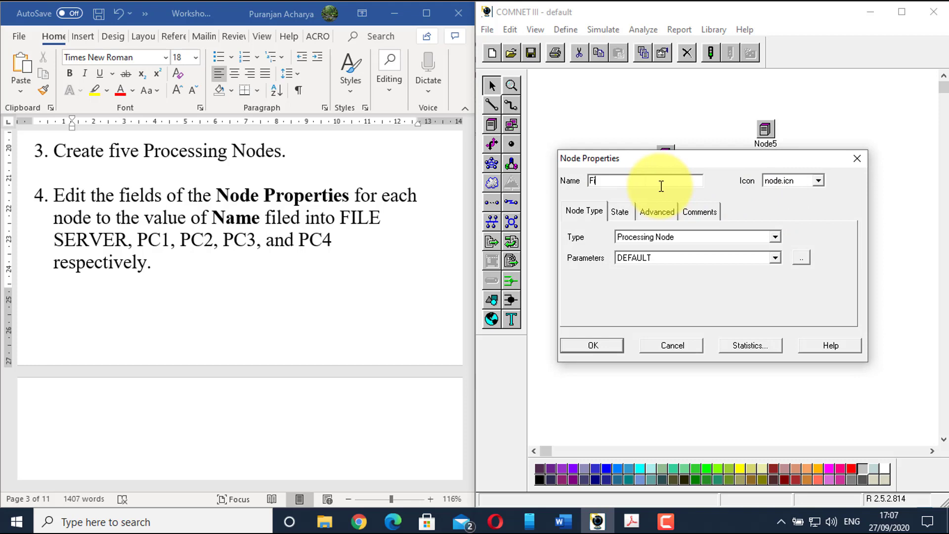
left_click(613, 343)
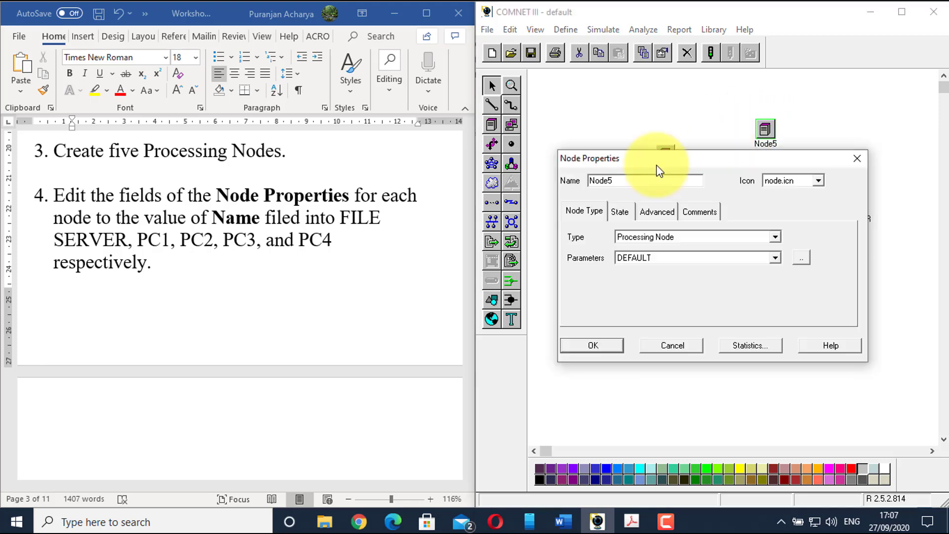
Rename the node above the ETHERNET link as PC1 and the upper-left node as PC2.
double_click(657, 180)
type("PC1")
left_click(594, 345)
double_click(666, 154)
double_click(658, 180)
type("PC2")
left_click(593, 345)
Rename the lower-left node as PC3 and the node below the ETHERNET link as PC4.
double_click(672, 255)
double_click(629, 180)
type("PC3")
left_click(593, 345)
double_click(771, 280)
double_click(658, 180)
type("PC4")
left_click(607, 345)
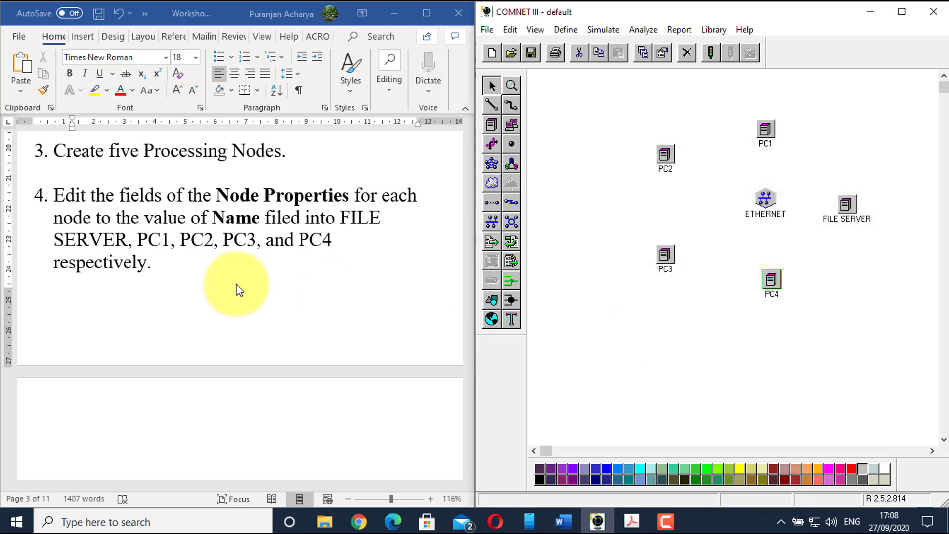
Following exercise item 5, connect FILE SERVER, PC1 and PC4 to the ETHERNET link with straight connections.
left_click(179, 254)
scroll(179, 254, "down", 5)
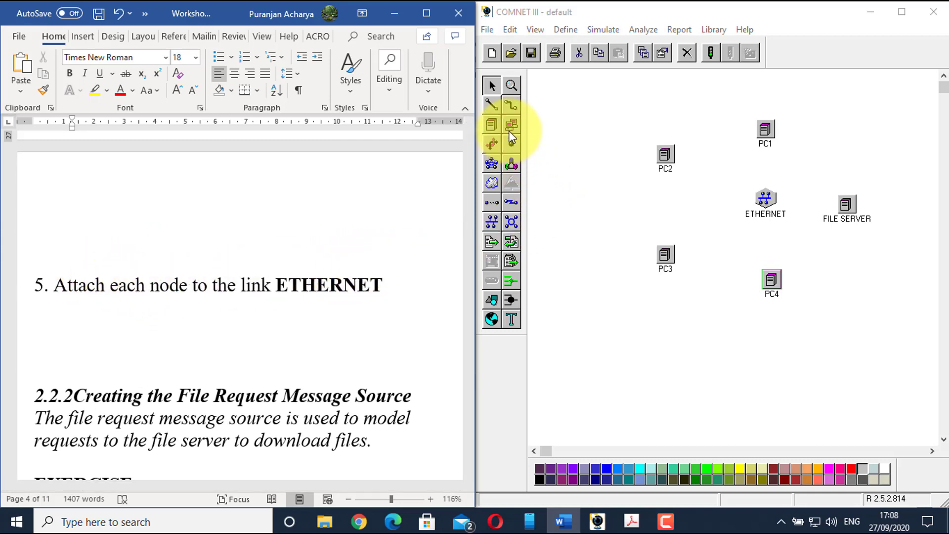
left_click(491, 106)
left_click(769, 201)
left_click(848, 203)
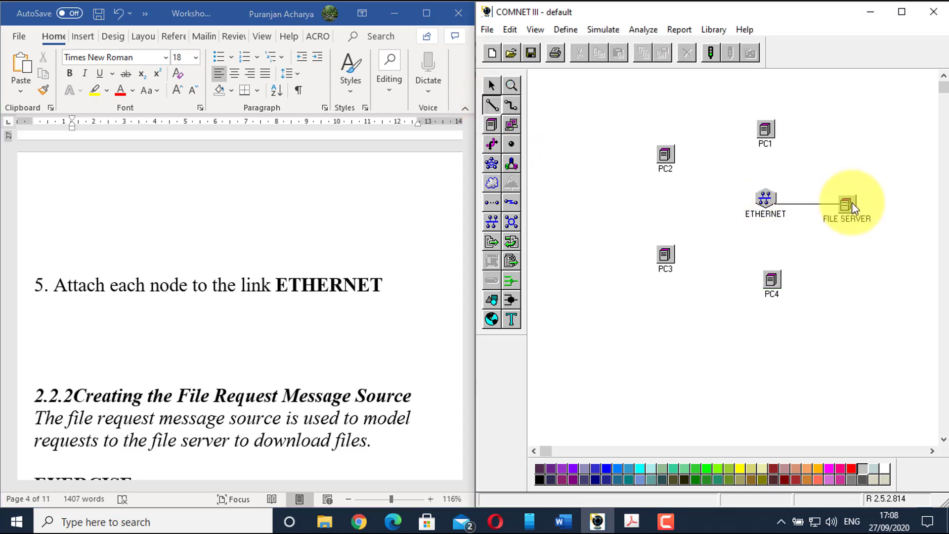
left_click(765, 198)
left_click(766, 129)
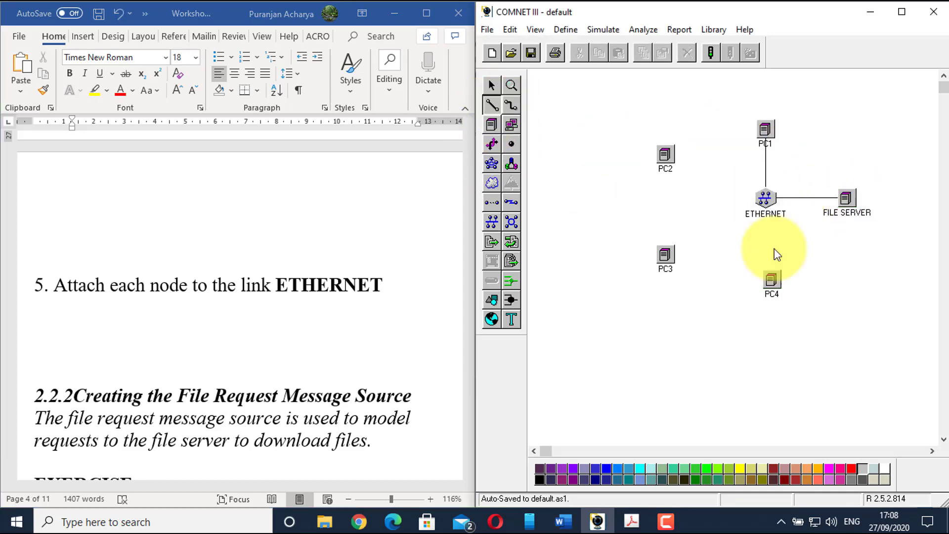
left_click(770, 277)
Connect PC2 and PC3 to the ETHERNET link with right-angled connections.
left_click(491, 106)
left_click(765, 201)
left_click(665, 155)
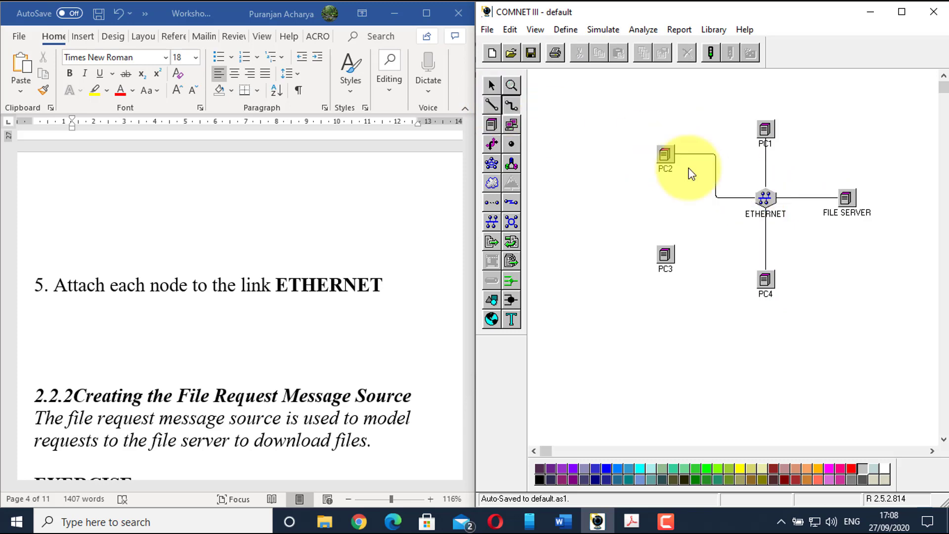
left_click(665, 255)
Following exercise item 6, place a message source above PC1 and attach it to the PC1 node with a straight connection.
left_click(285, 300)
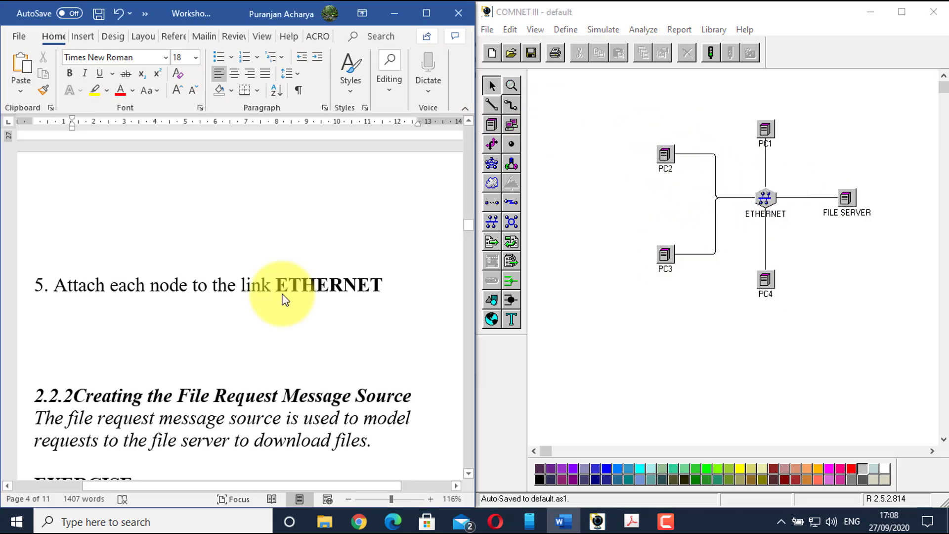
scroll(284, 297, "down", 5)
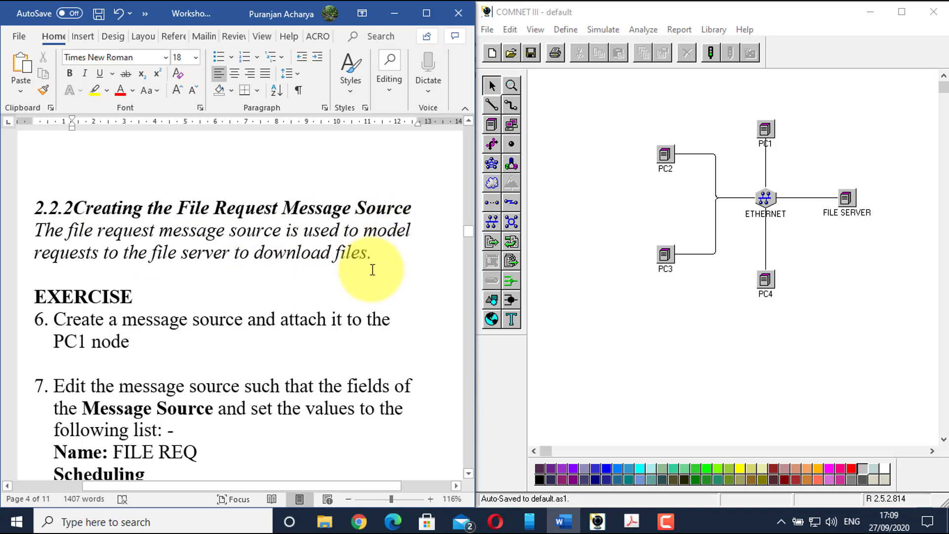
scroll(361, 244, "down", 2)
left_click(361, 232)
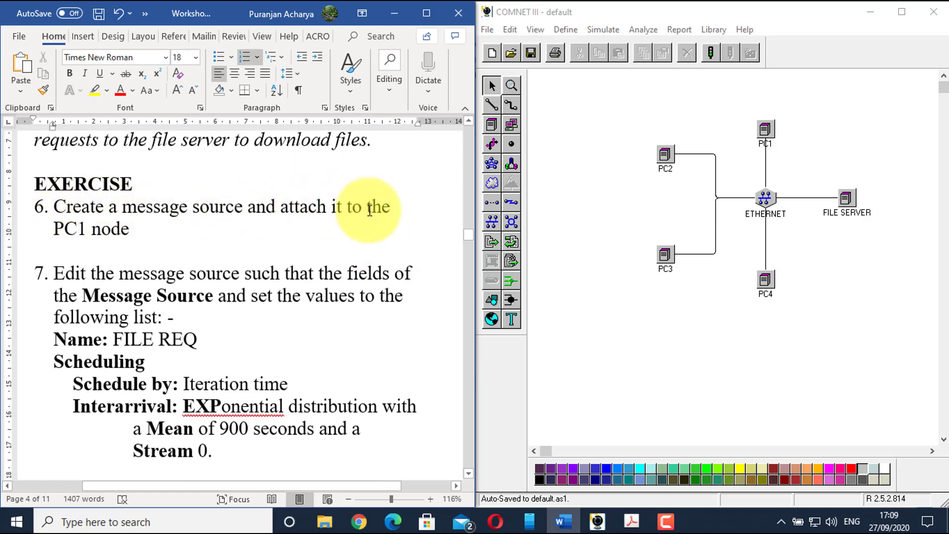
left_click(491, 241)
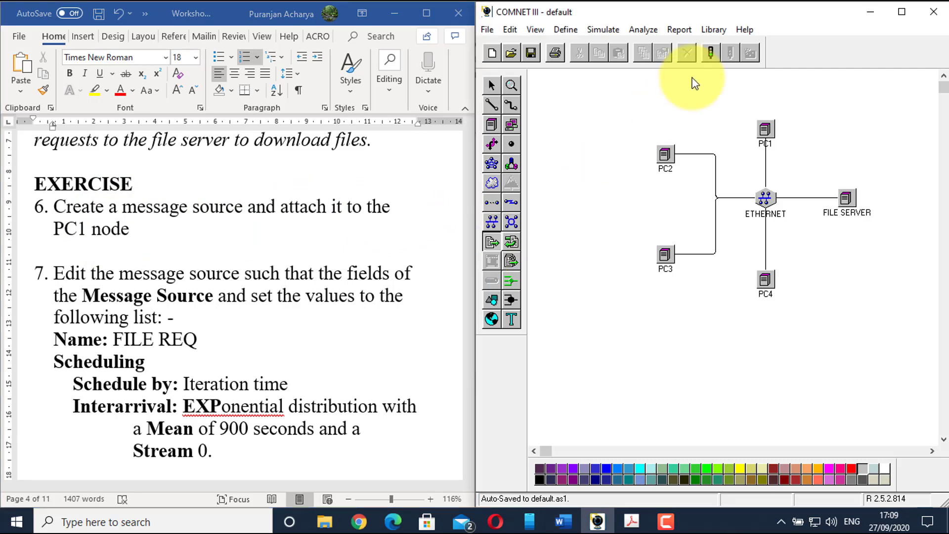
left_click(764, 86)
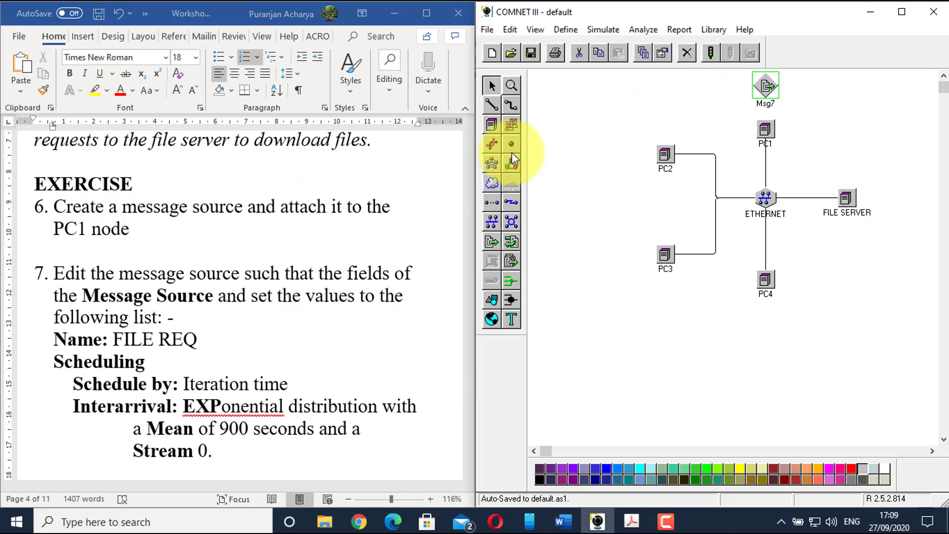
left_click(498, 106)
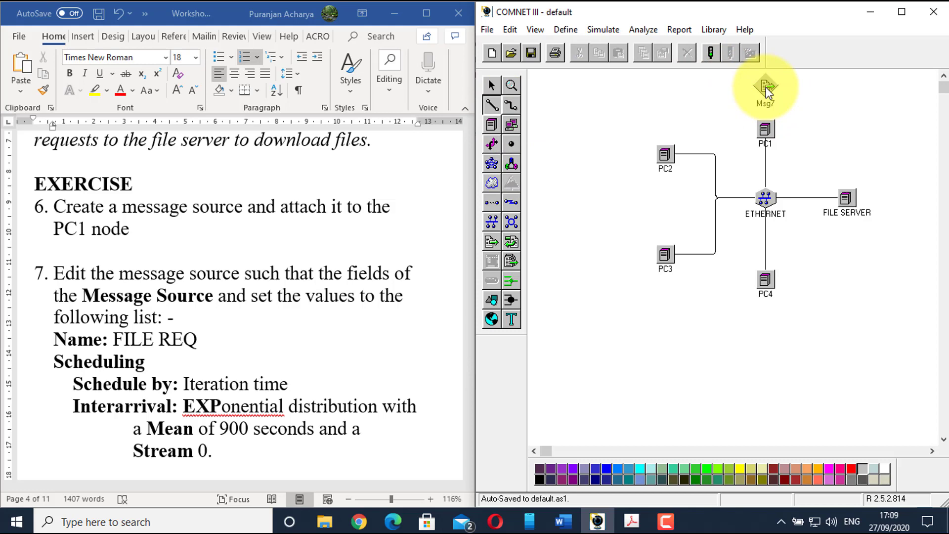
left_click_drag(767, 87, 767, 127)
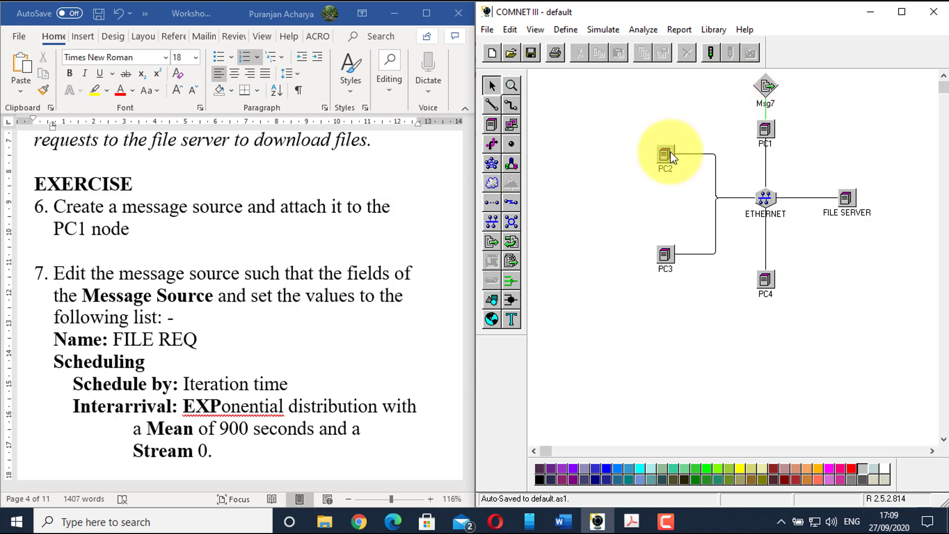
Following exercise item 7, open the message source attached to PC1 for editing and name it FILE REQ.
scroll(278, 254, "down", 1)
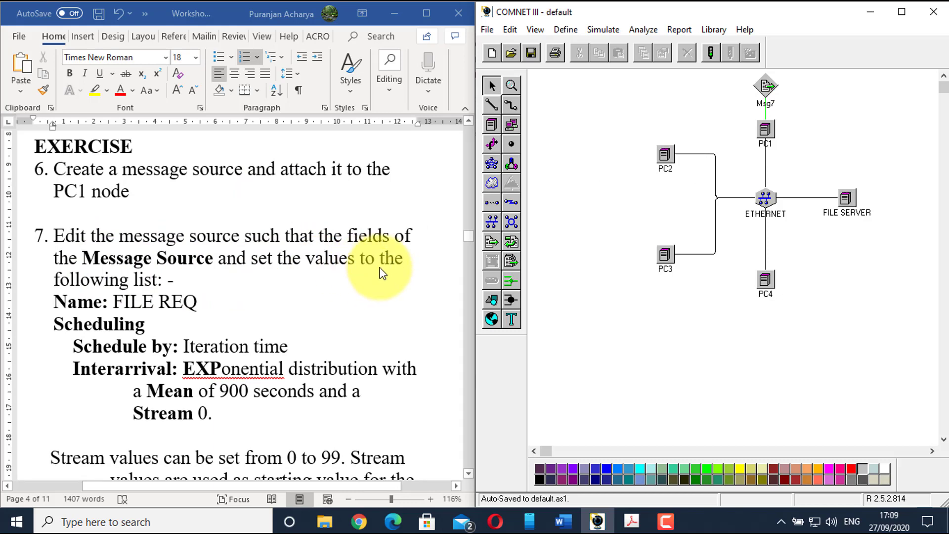
scroll(184, 330, "down", 1)
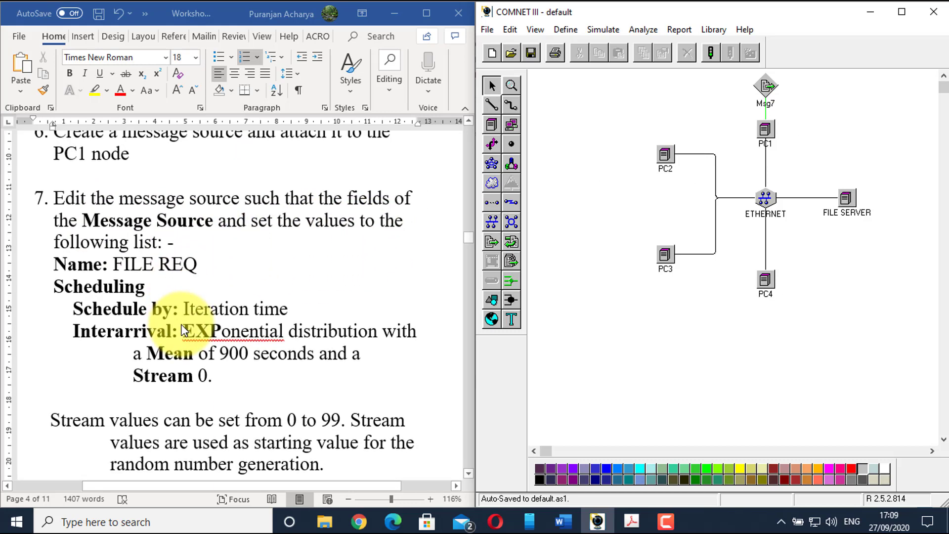
double_click(766, 87)
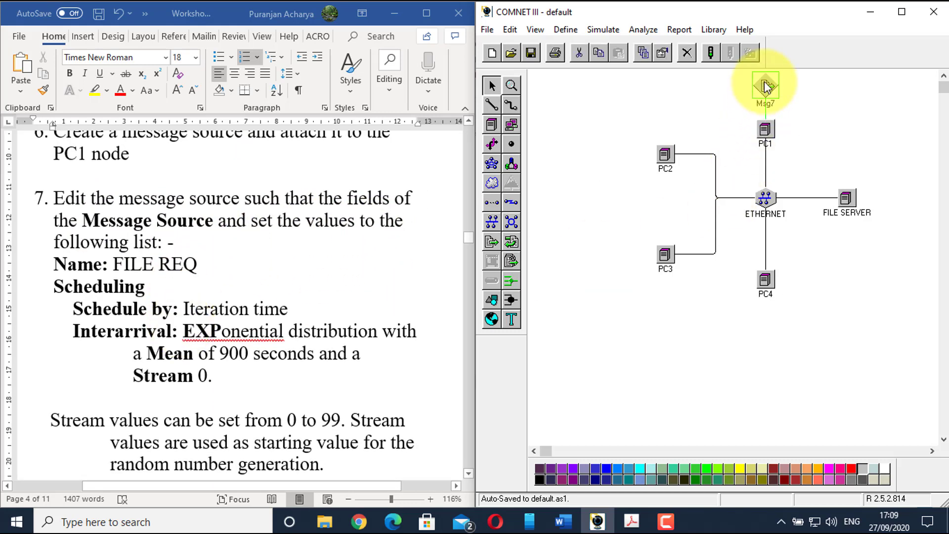
double_click(626, 152)
type("FILE REQ")
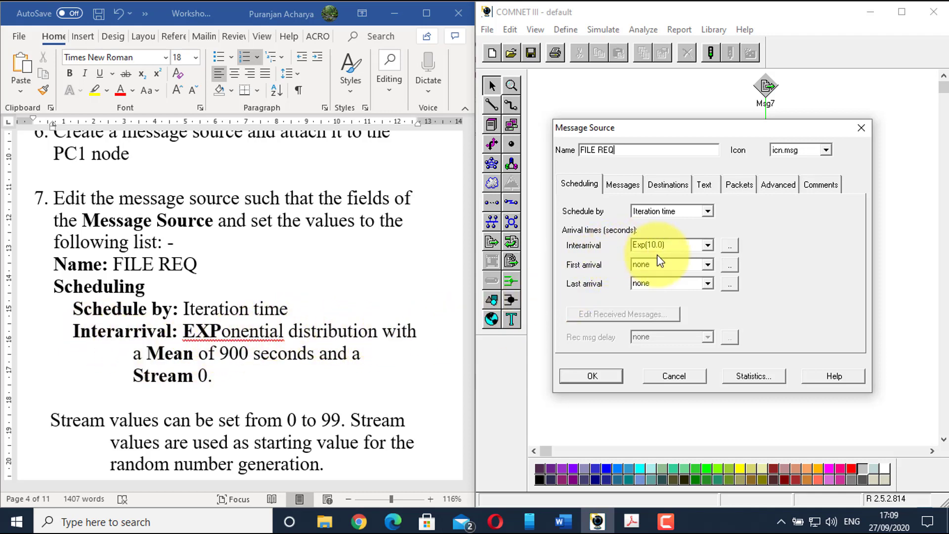
Set the FILE REQ message source's interarrival time to an exponential distribution with a mean of 900 seconds.
left_click(708, 245)
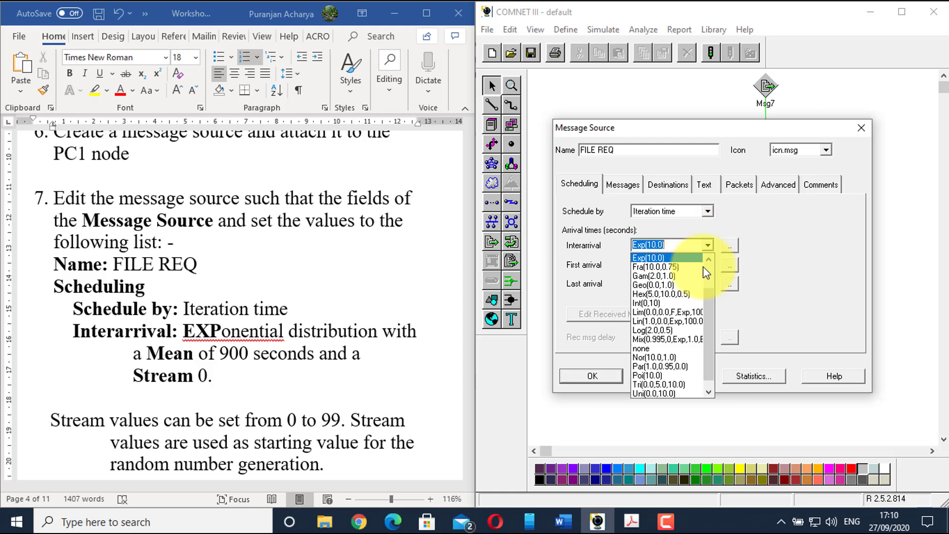
scroll(671, 325, "up", 2)
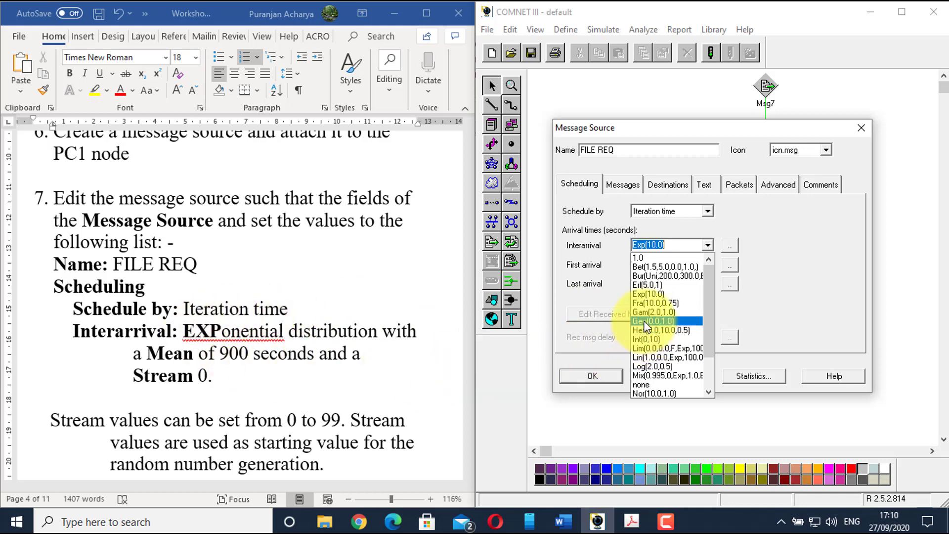
scroll(645, 327, "down", 3)
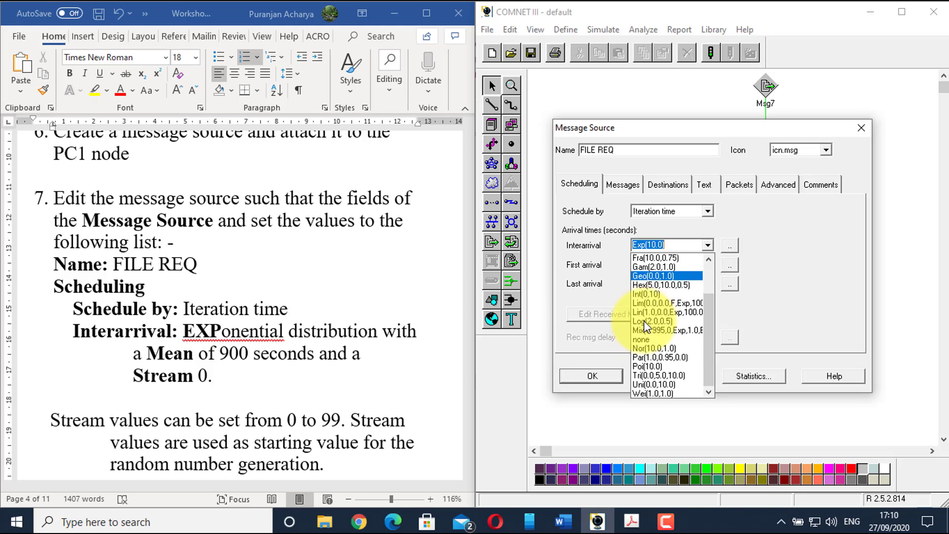
scroll(646, 326, "up", 3)
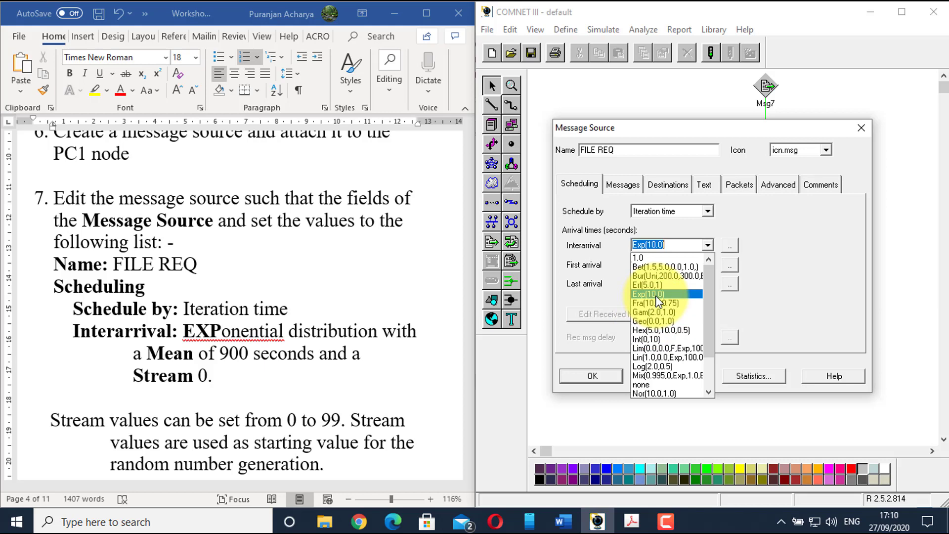
left_click(656, 296)
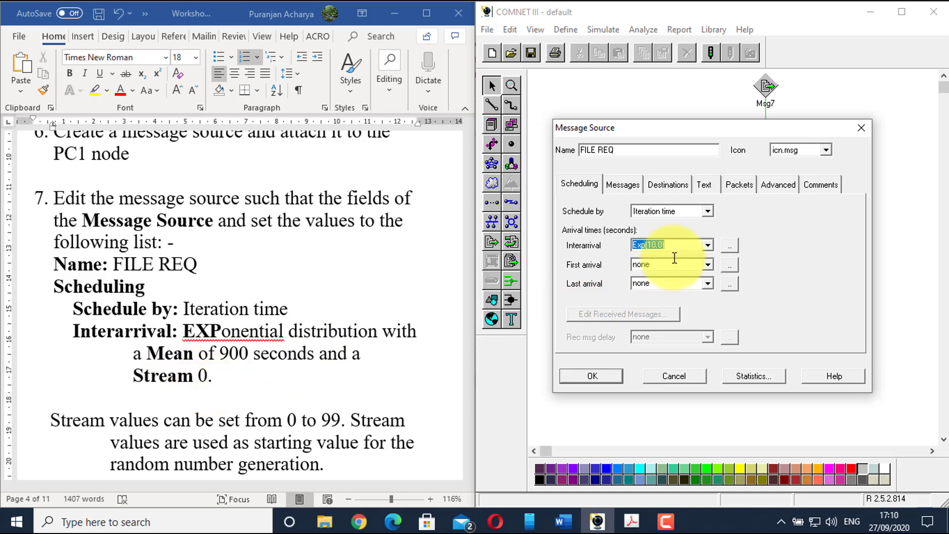
left_click(732, 248)
double_click(683, 223)
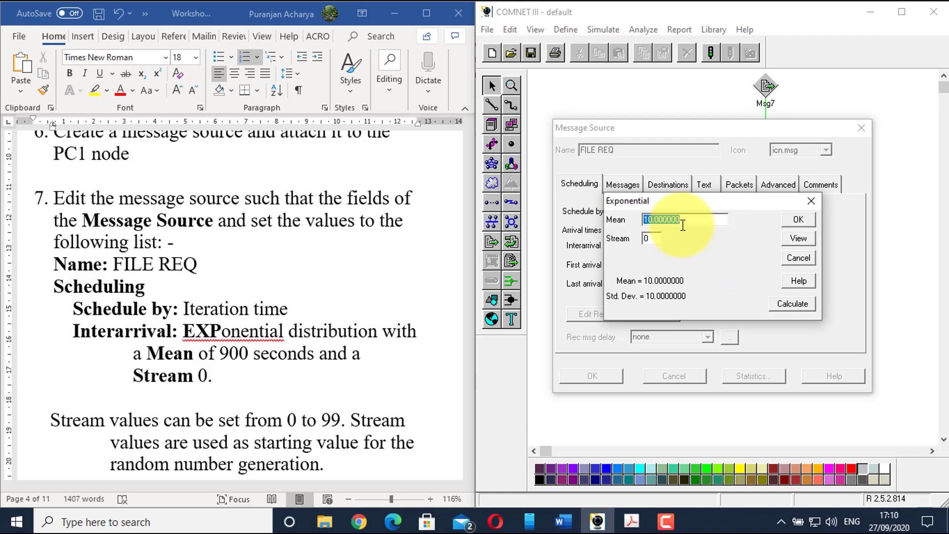
type("900")
left_click(794, 223)
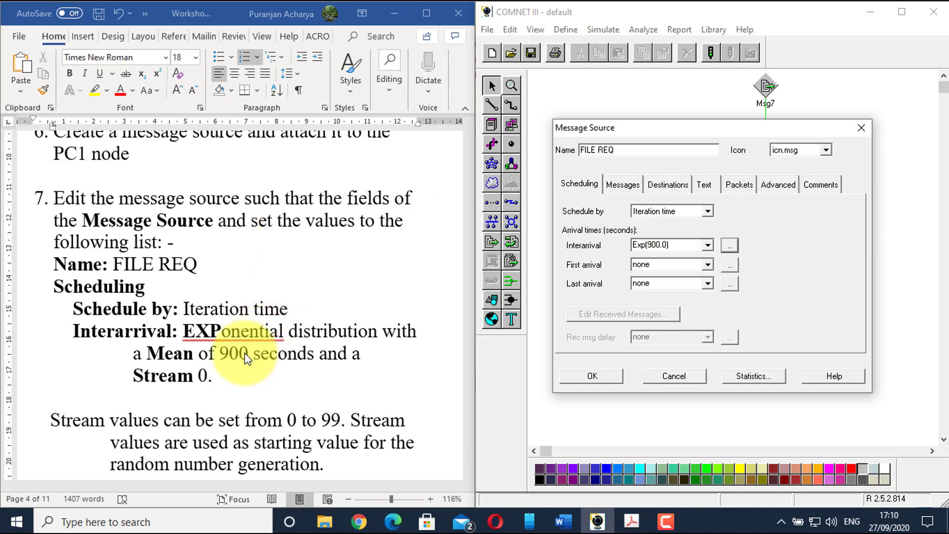
Read the workshop document's notes on stream values and its message size and probability distribution instructions for the message source.
scroll(237, 351, "down", 1)
left_click(210, 308)
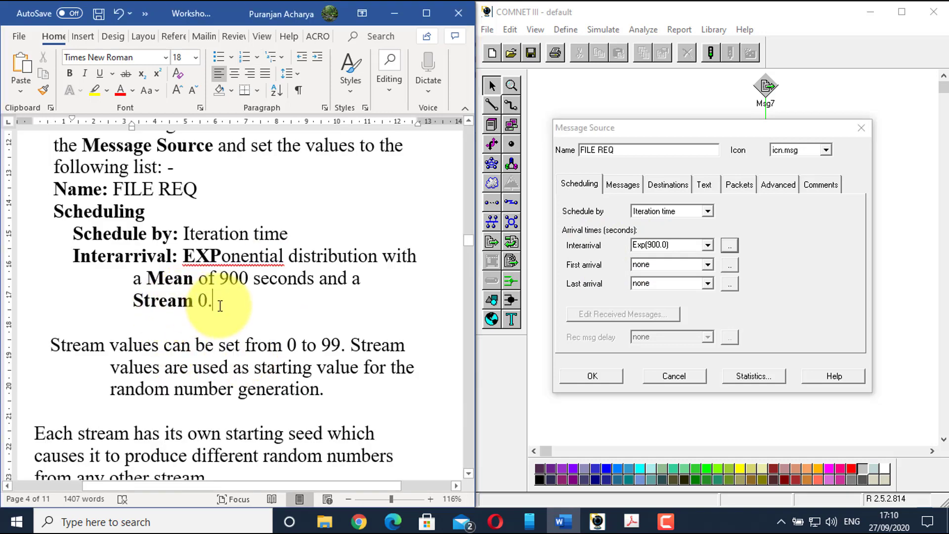
scroll(220, 306, "down", 1)
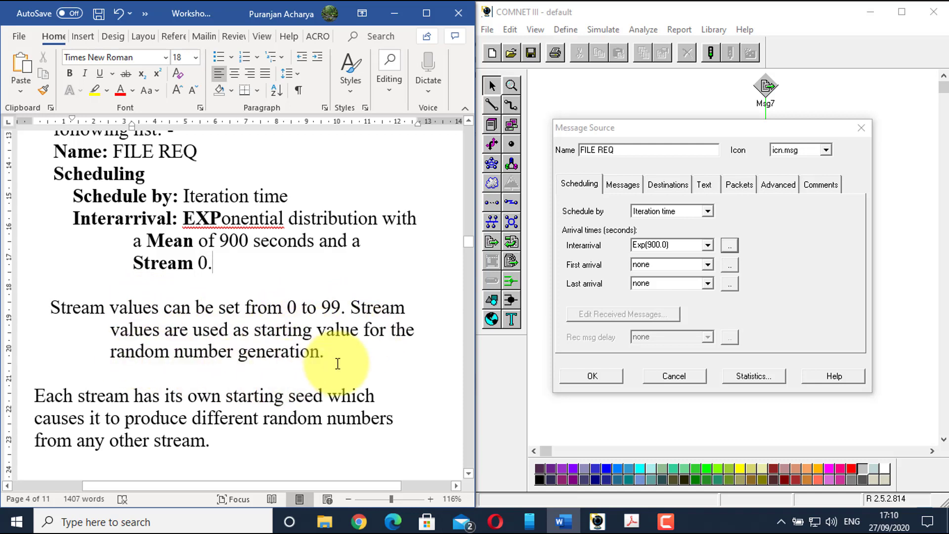
scroll(339, 364, "down", 1)
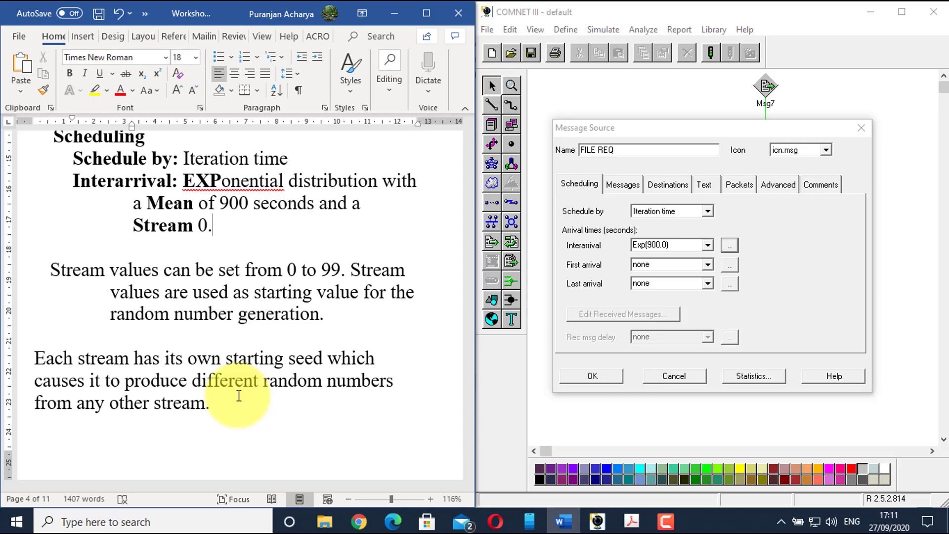
scroll(239, 395, "down", 5)
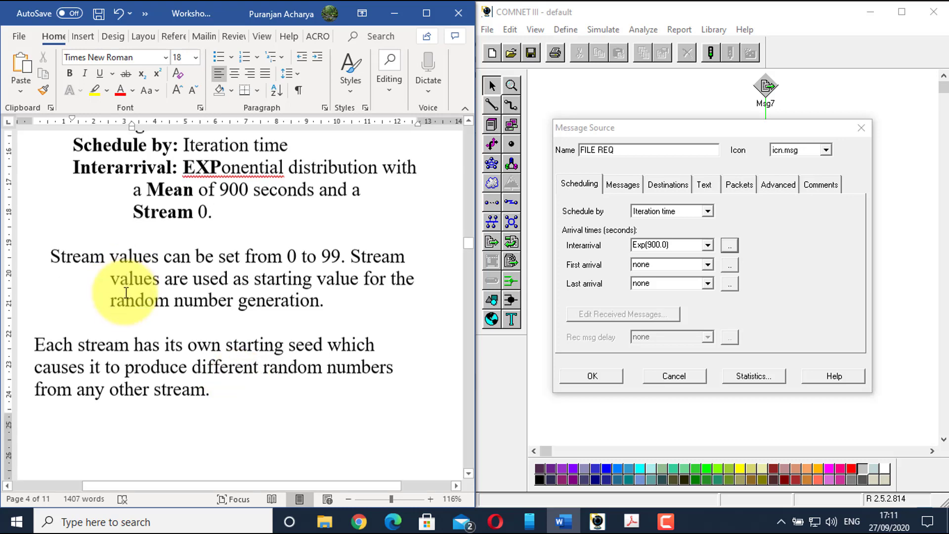
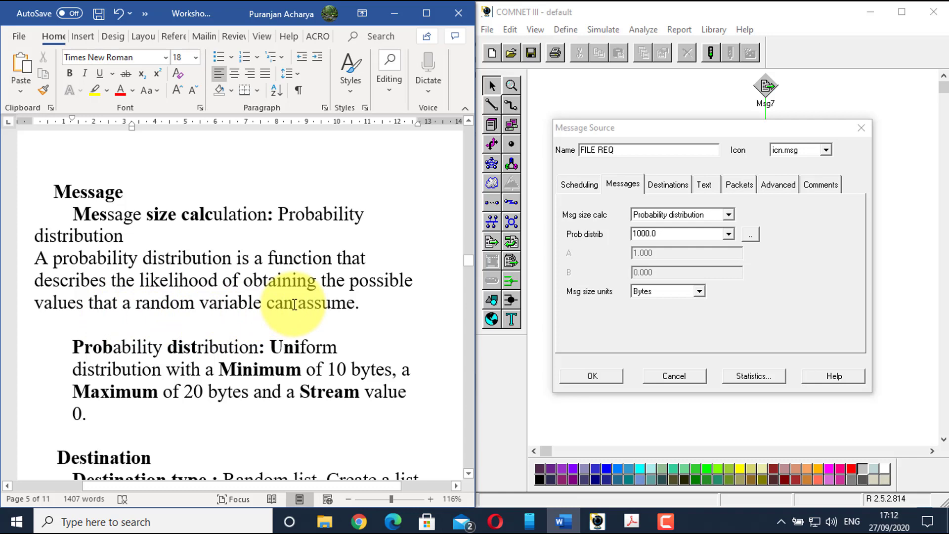
scroll(294, 304, "down", 3)
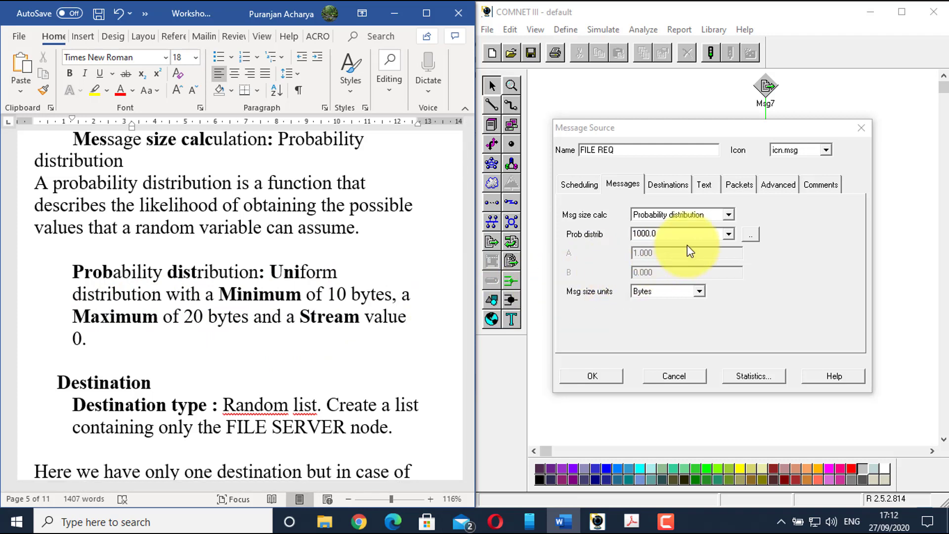
Set the FILE REQ message size's probability distribution to uniform with a minimum of 10 and a maximum of 20 bytes.
left_click(734, 235)
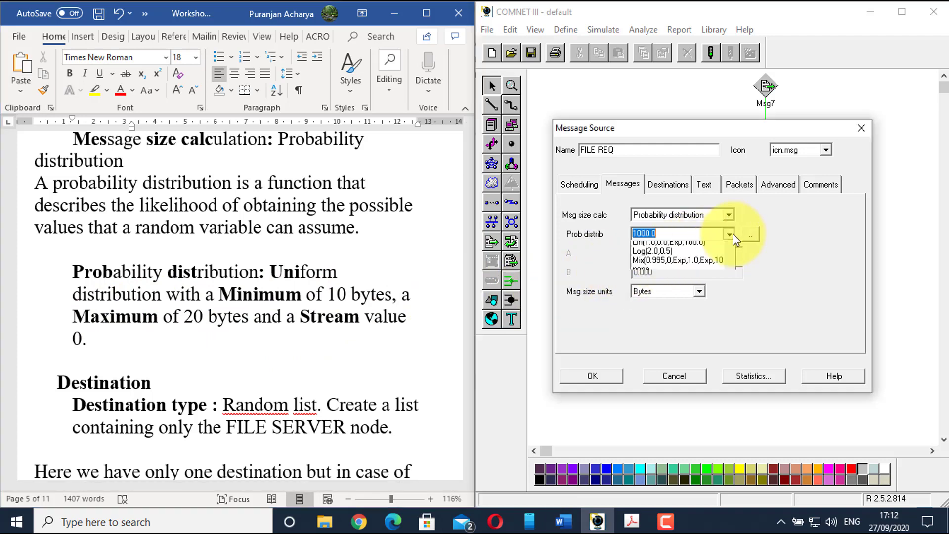
left_click(734, 234)
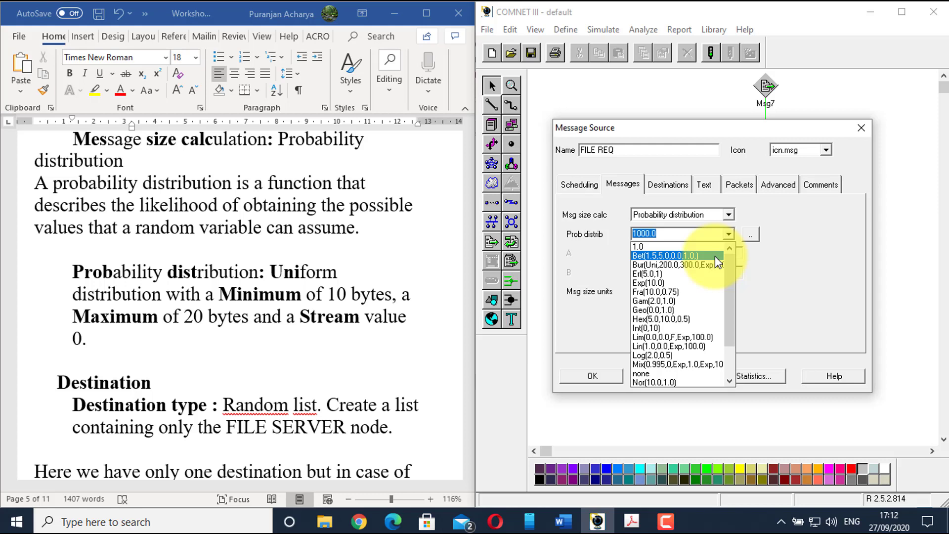
scroll(717, 264, "down", 2)
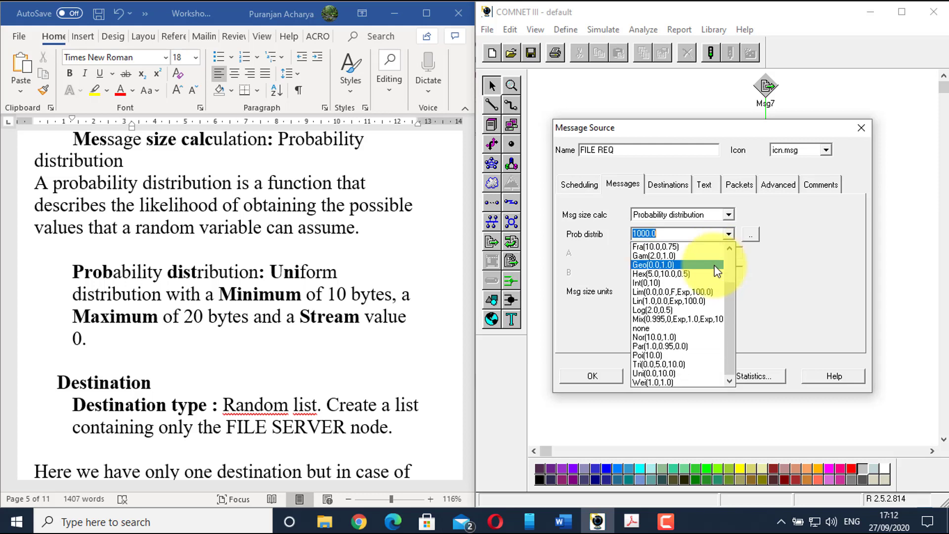
left_click(677, 374)
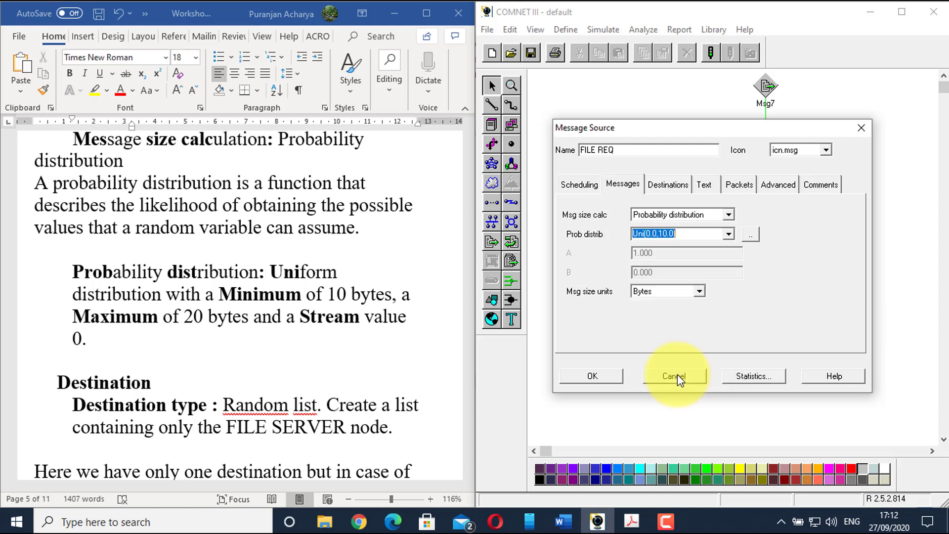
left_click(749, 235)
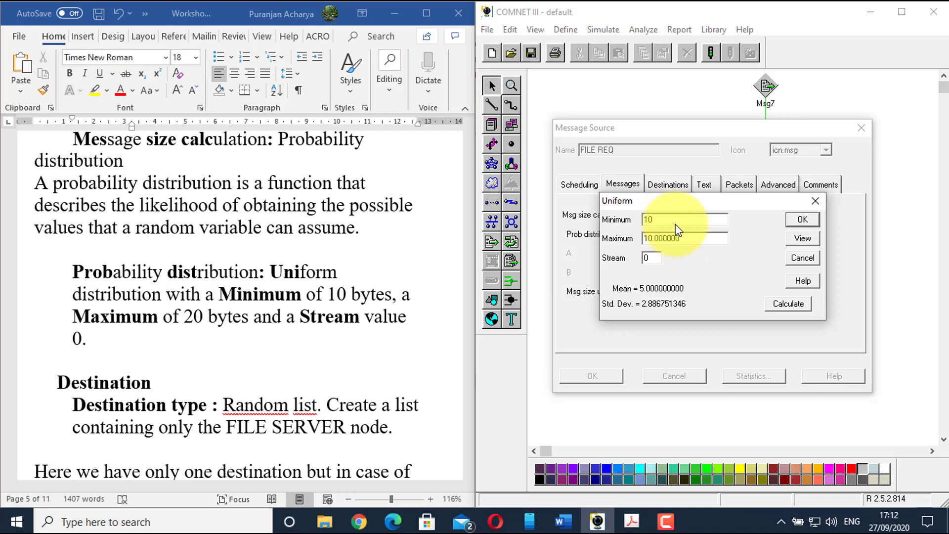
double_click(657, 236)
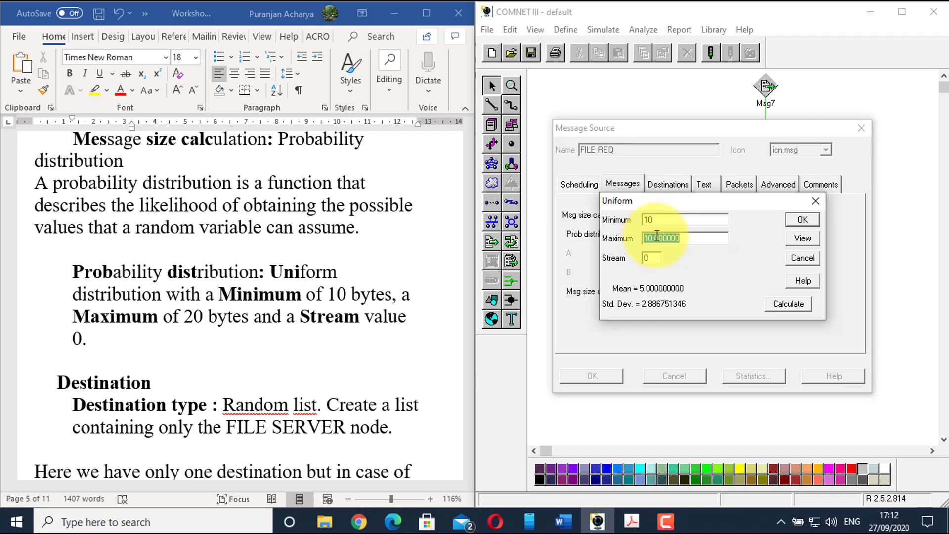
type("20")
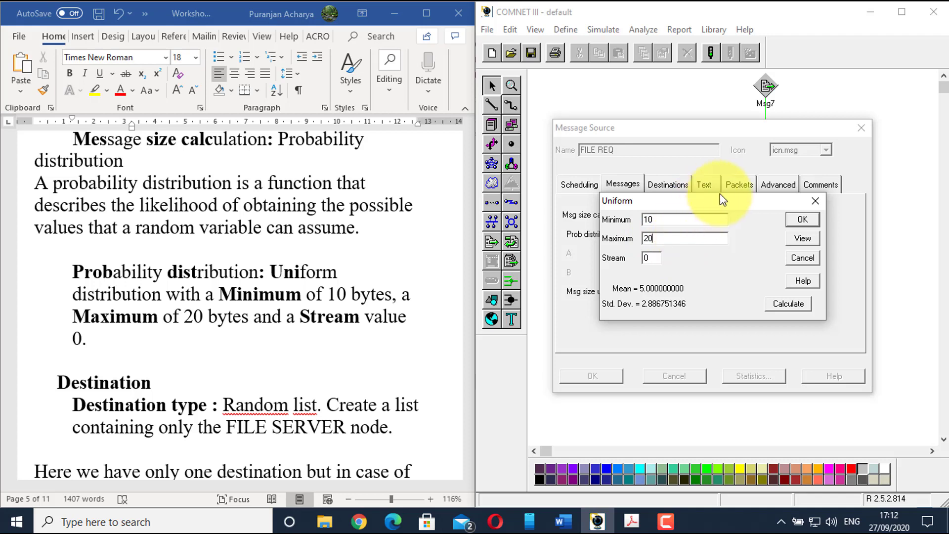
left_click(799, 219)
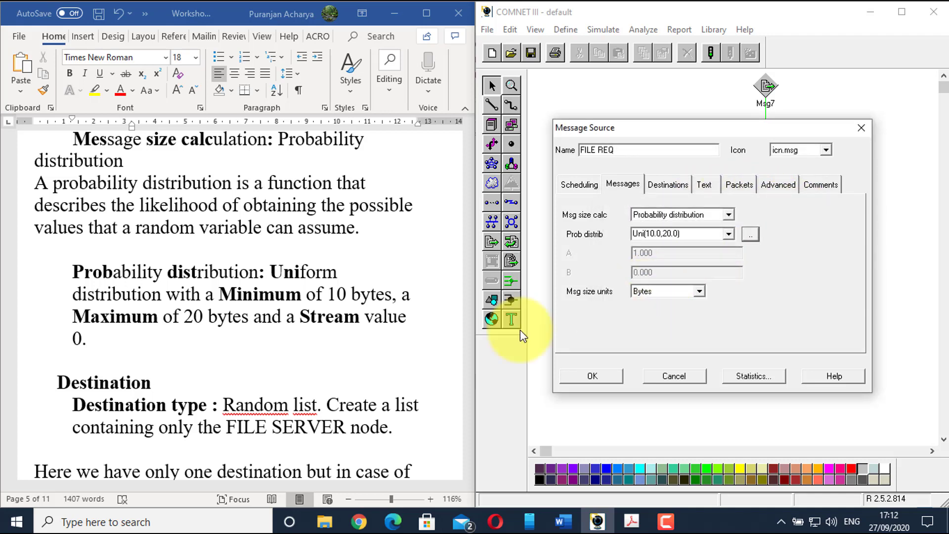
Following the workshop document's Destination section, set the FILE REQ message source's destination type to Random list.
left_click(232, 275)
scroll(231, 292, "down", 1)
scroll(231, 292, "down", 1)
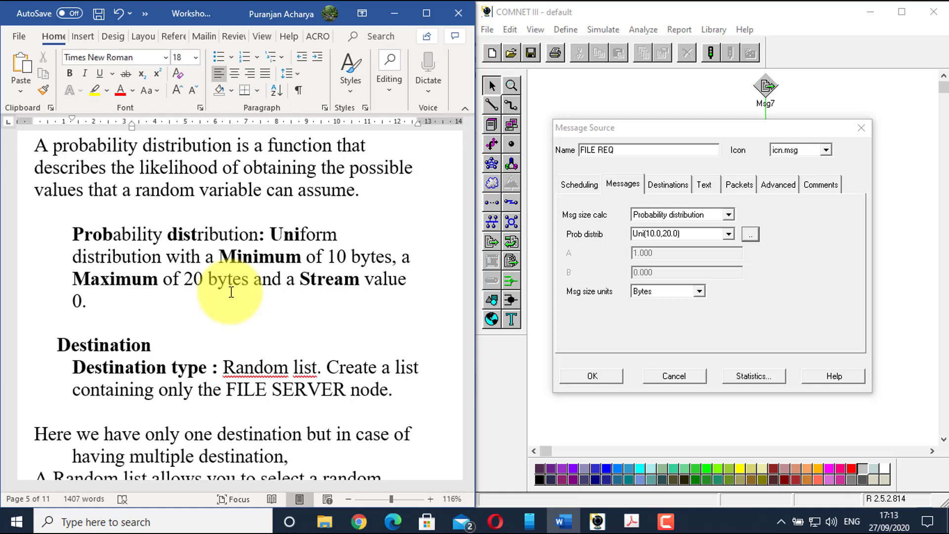
scroll(231, 291, "down", 2)
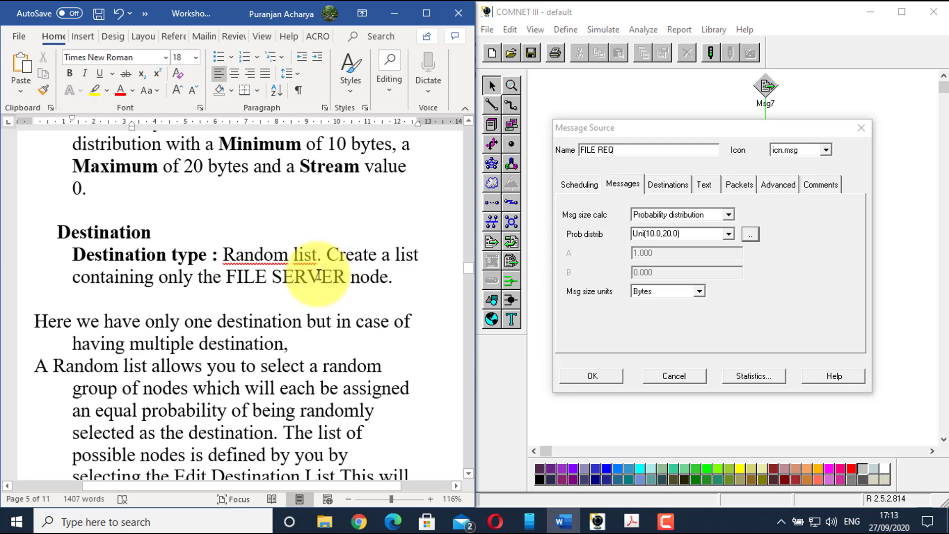
left_click(659, 188)
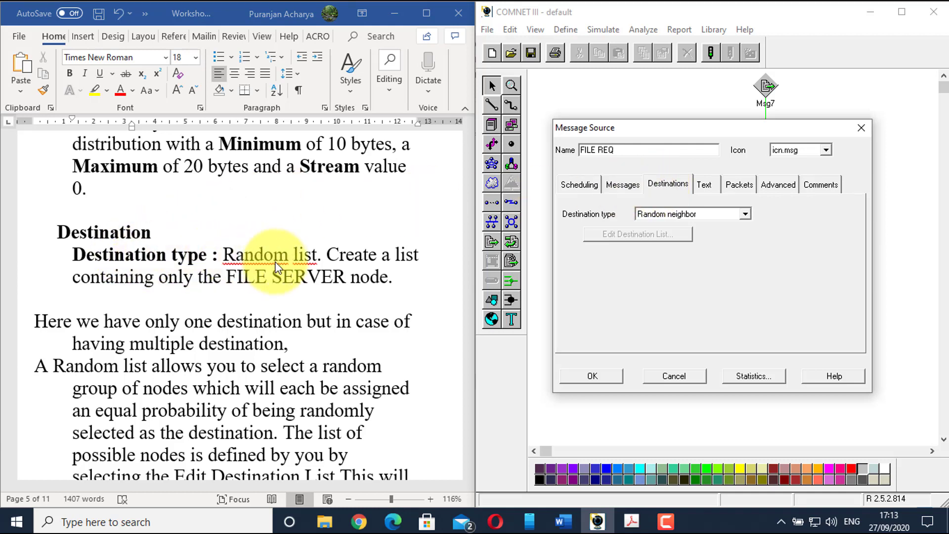
left_click(746, 214)
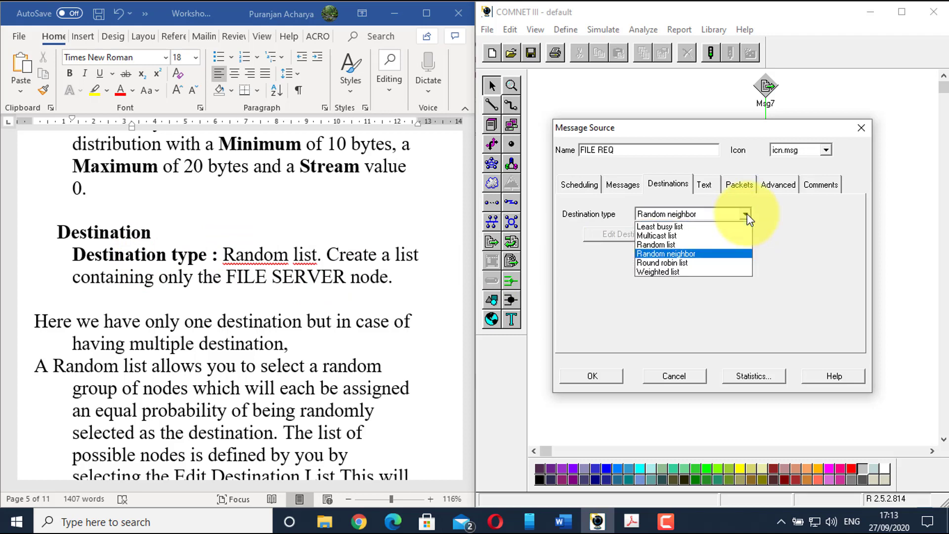
left_click(687, 247)
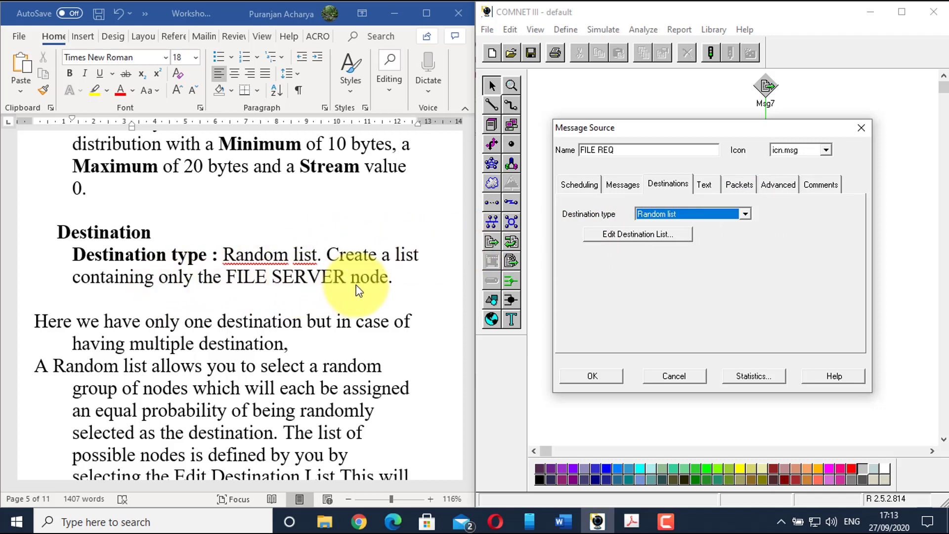
Add only the FILE SERVER node to the FILE REQ message source's destination list.
left_click(636, 234)
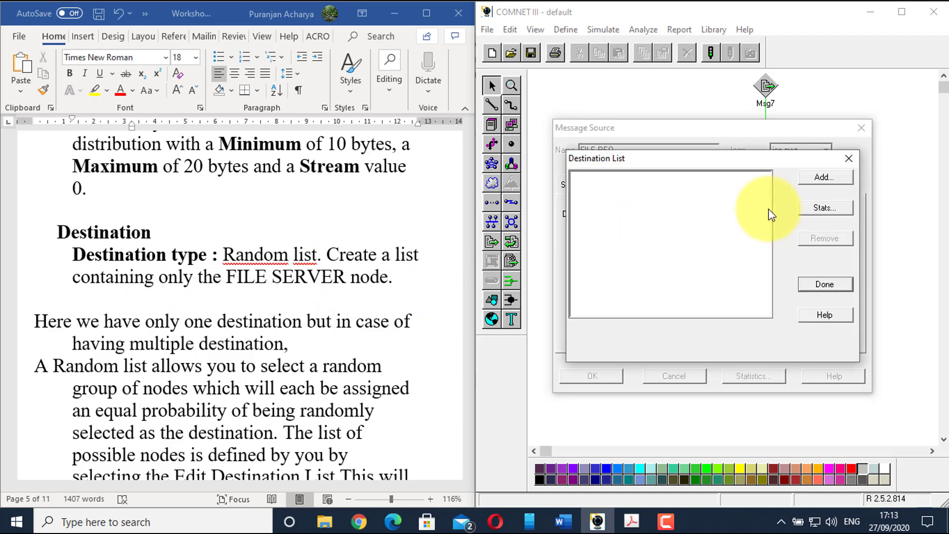
left_click(827, 179)
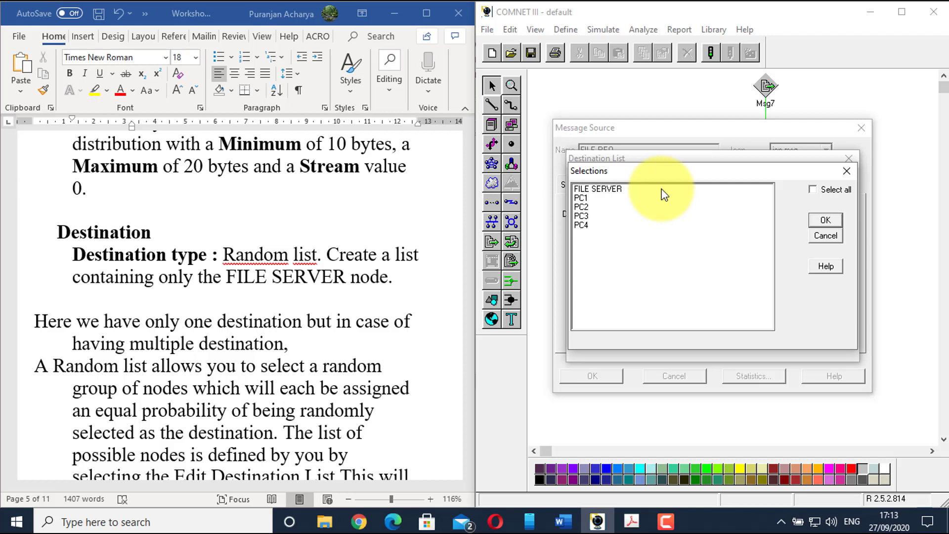
left_click(619, 192)
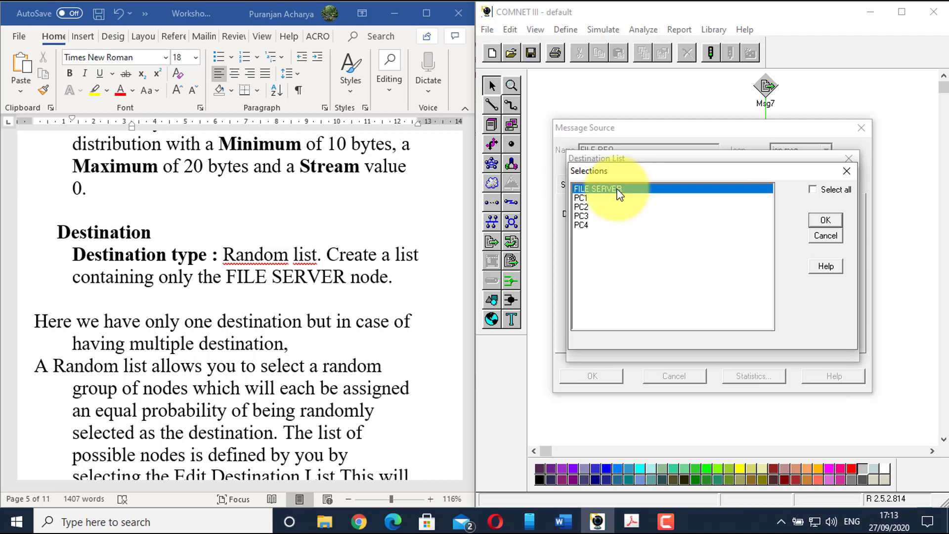
left_click(838, 221)
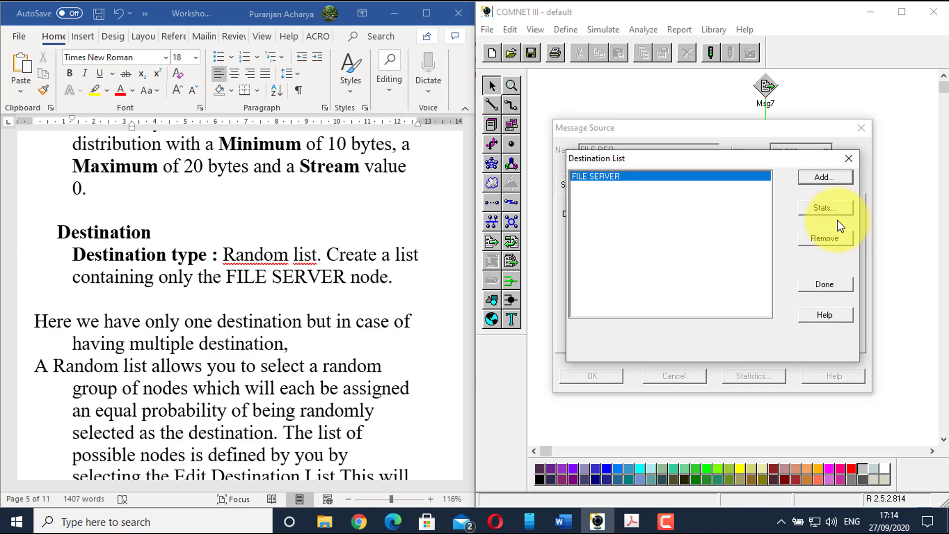
left_click(817, 289)
Consult the document's Random list and Text notes, and keep Copy message name as FILE REQ's message text option.
scroll(179, 277, "down", 2)
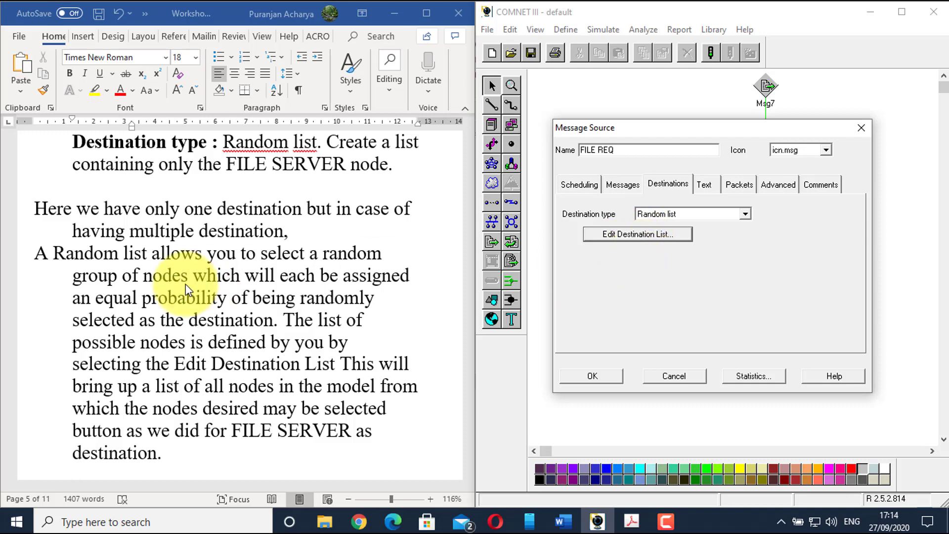
scroll(185, 284, "down", 1)
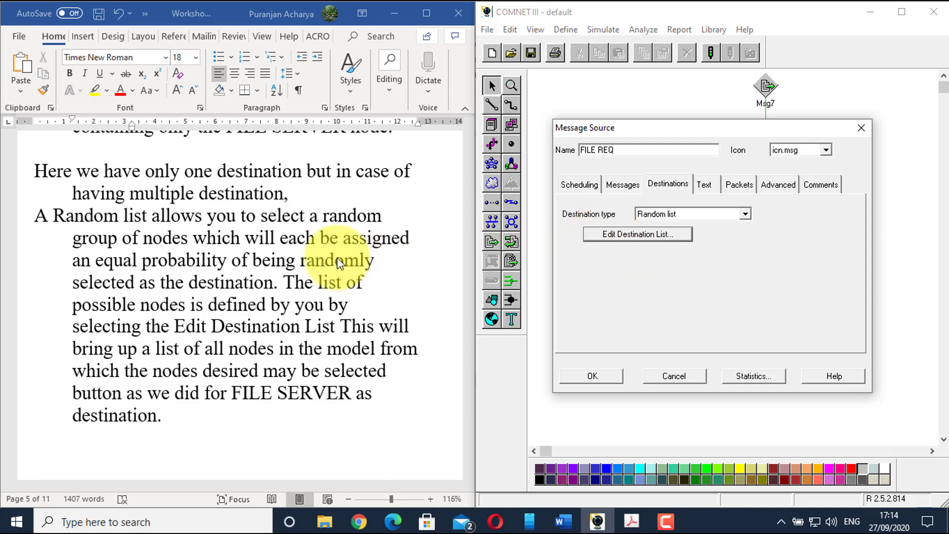
left_click(257, 269)
scroll(256, 270, "down", 12)
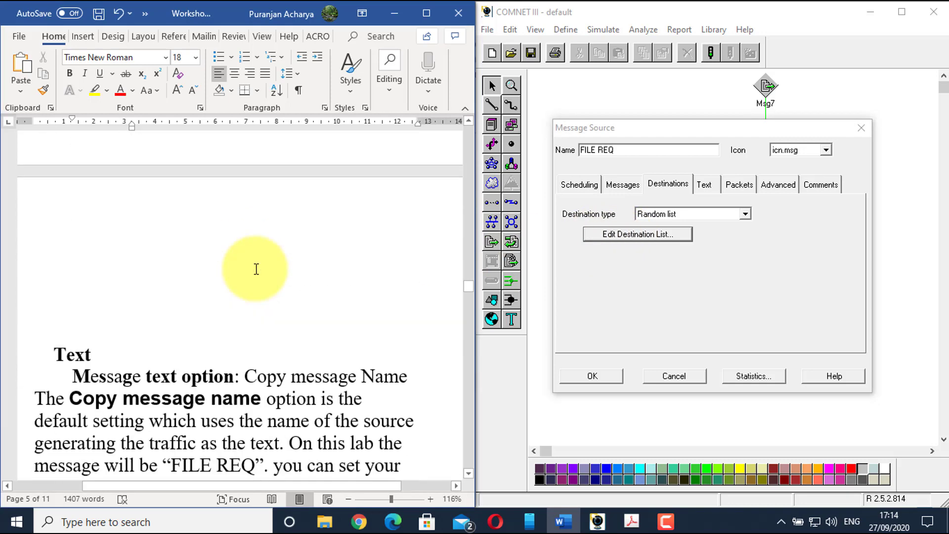
scroll(256, 270, "down", 2)
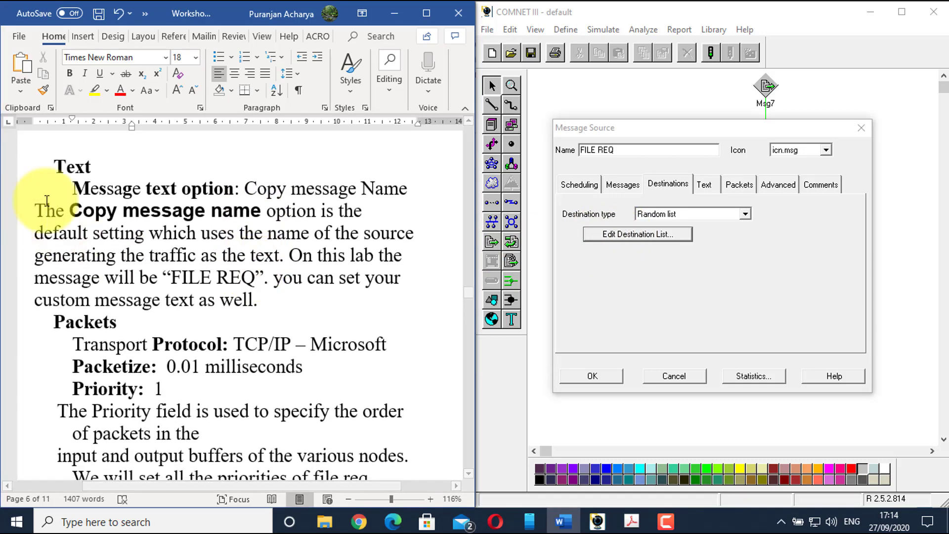
left_click(65, 161)
double_click(66, 161)
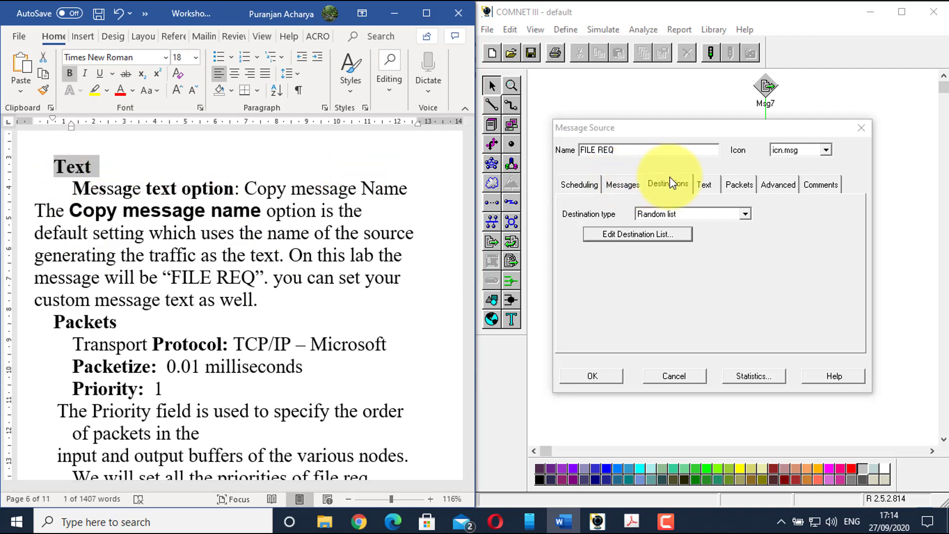
left_click(706, 186)
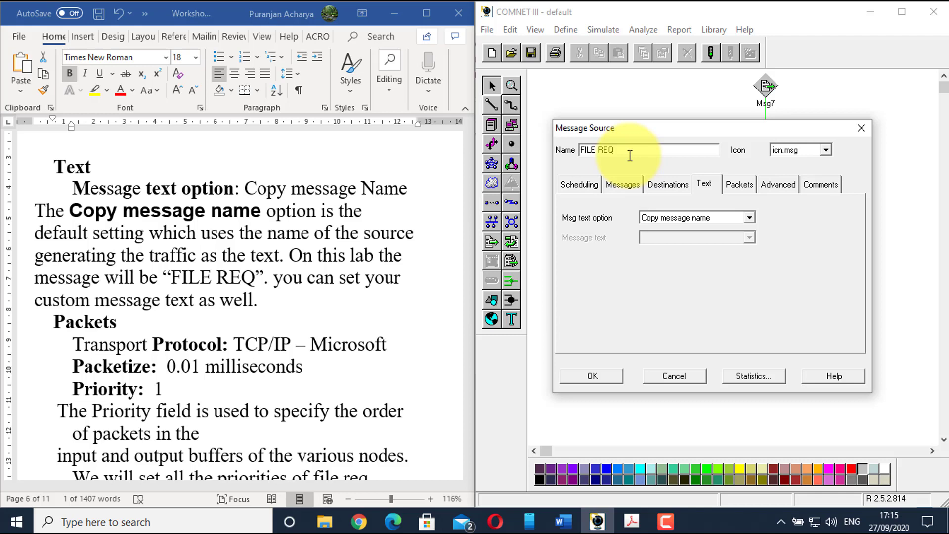
left_click(750, 217)
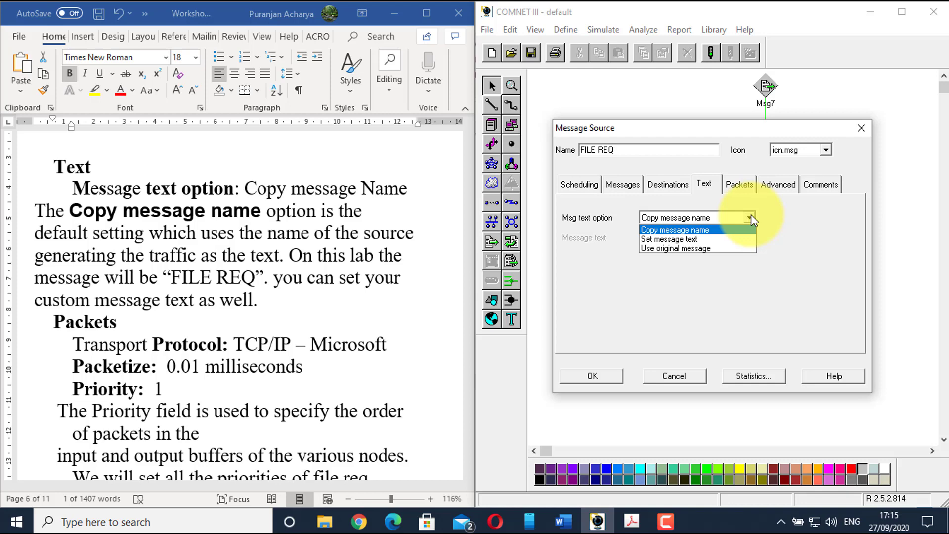
left_click(751, 218)
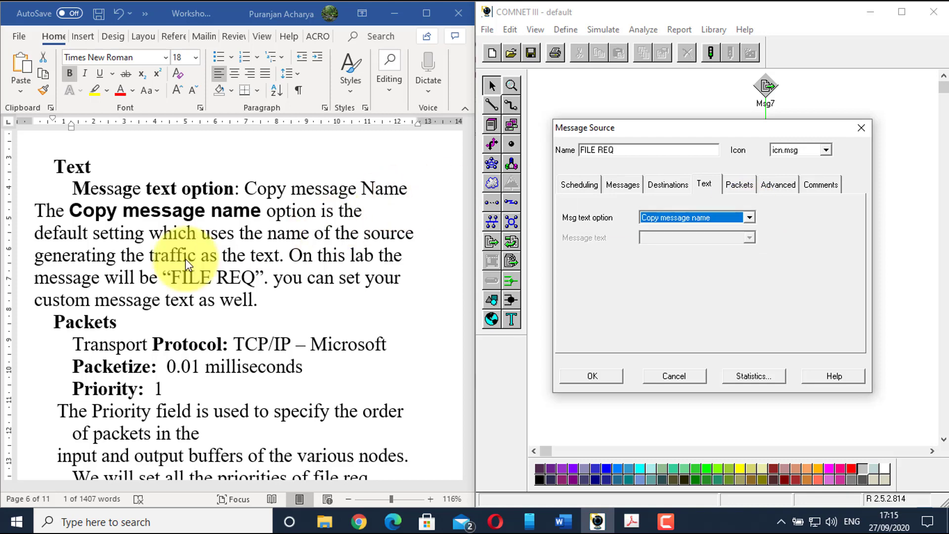
Following the Packets section, copy TCP/IP - Microsoft V1.0 from the protocol library and use it as FILE REQ's transport protocol.
scroll(180, 259, "down", 3)
left_click(72, 213)
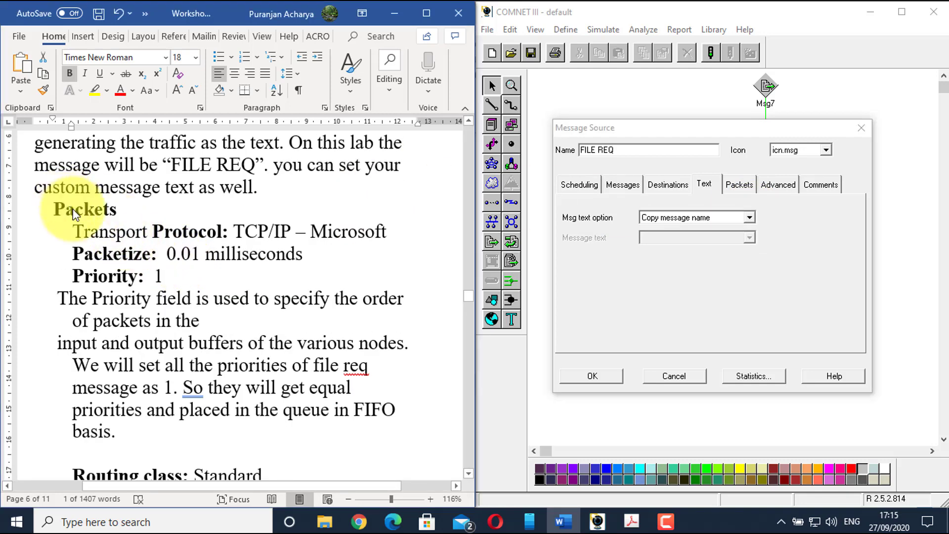
scroll(73, 208, "up", 1)
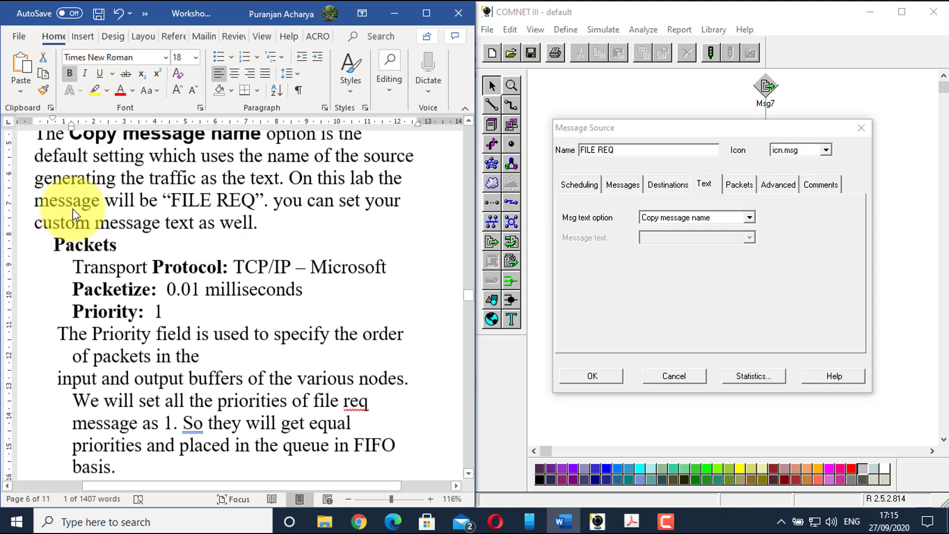
left_click(739, 184)
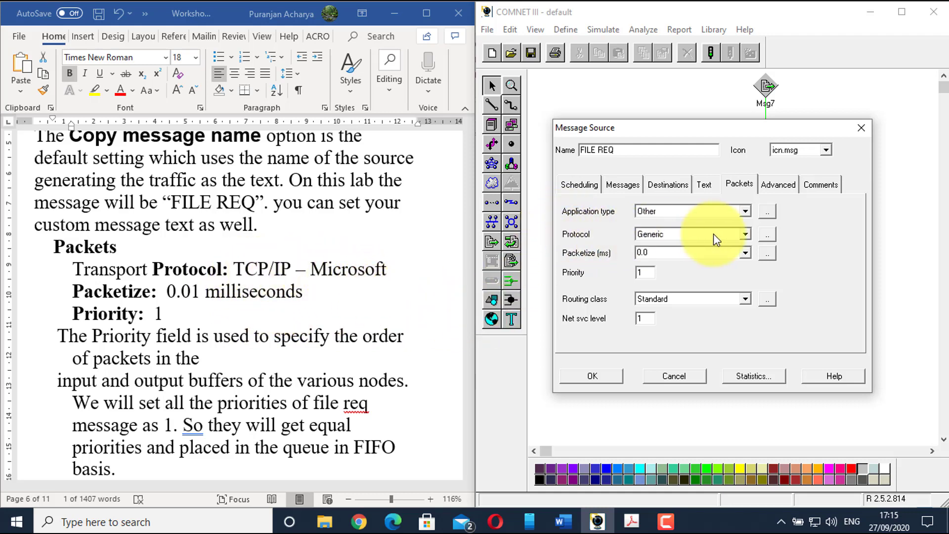
left_click(745, 235)
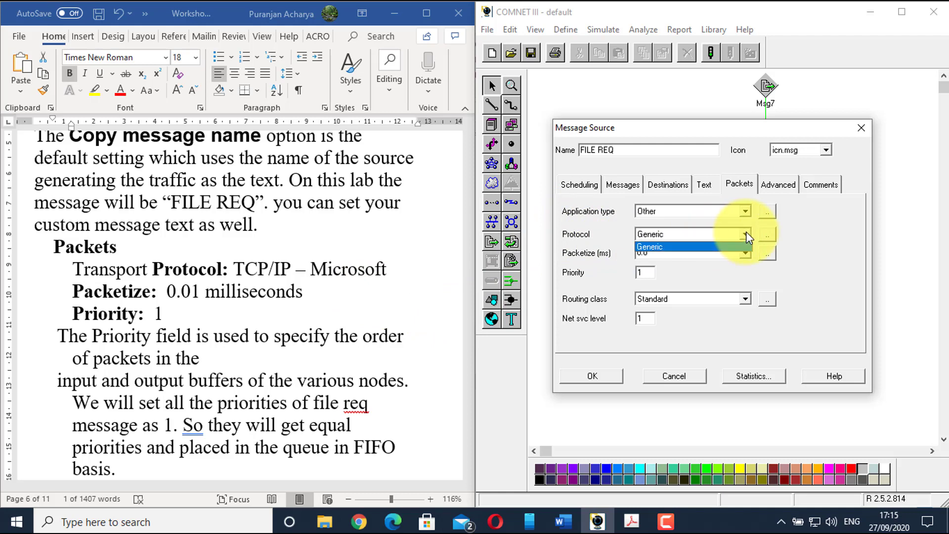
left_click(747, 231)
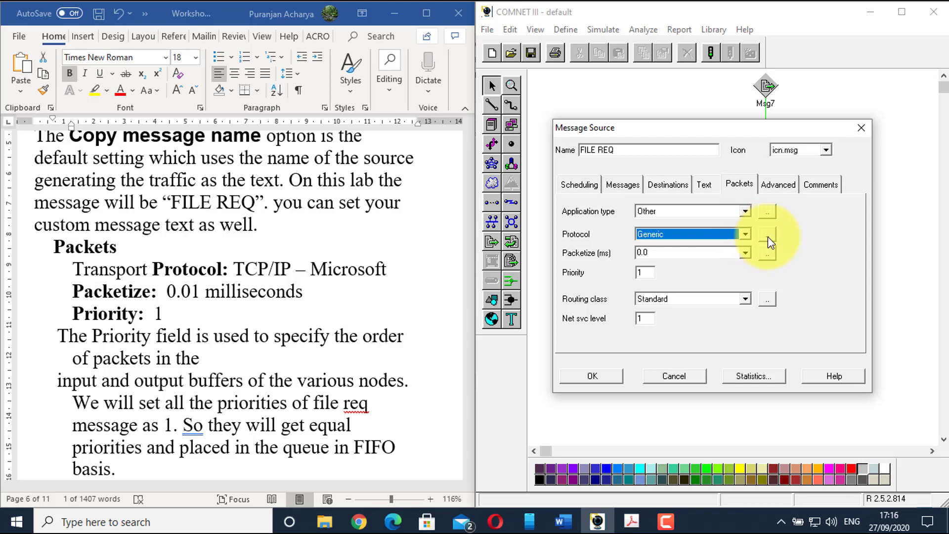
left_click(768, 236)
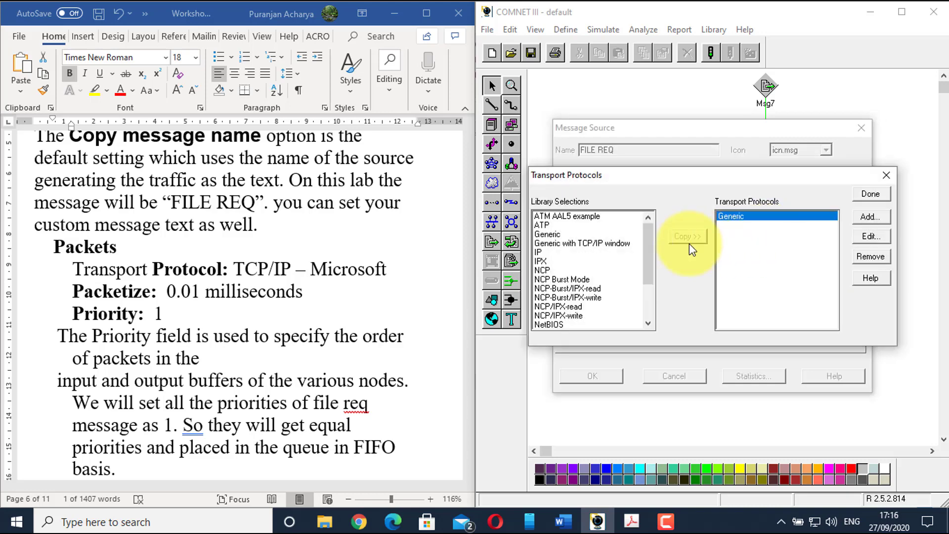
scroll(598, 265, "down", 3)
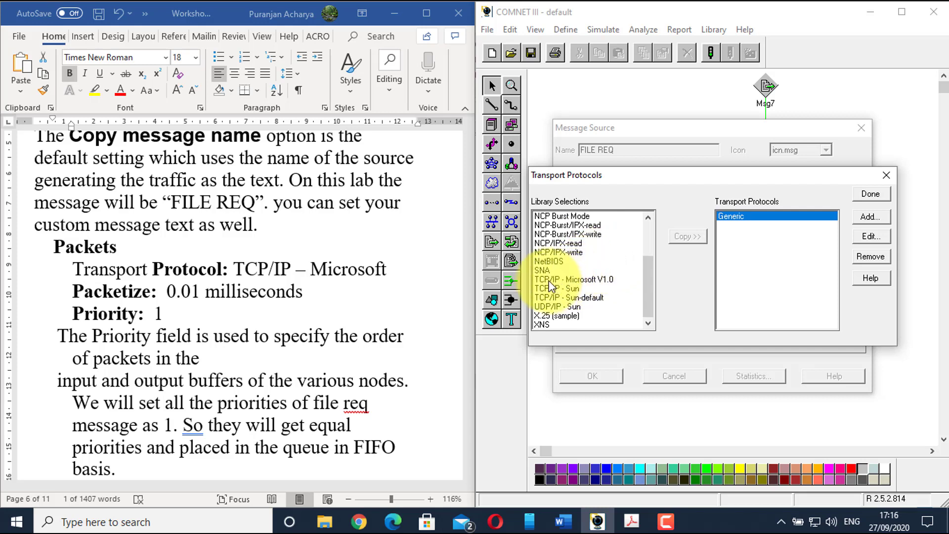
left_click(577, 280)
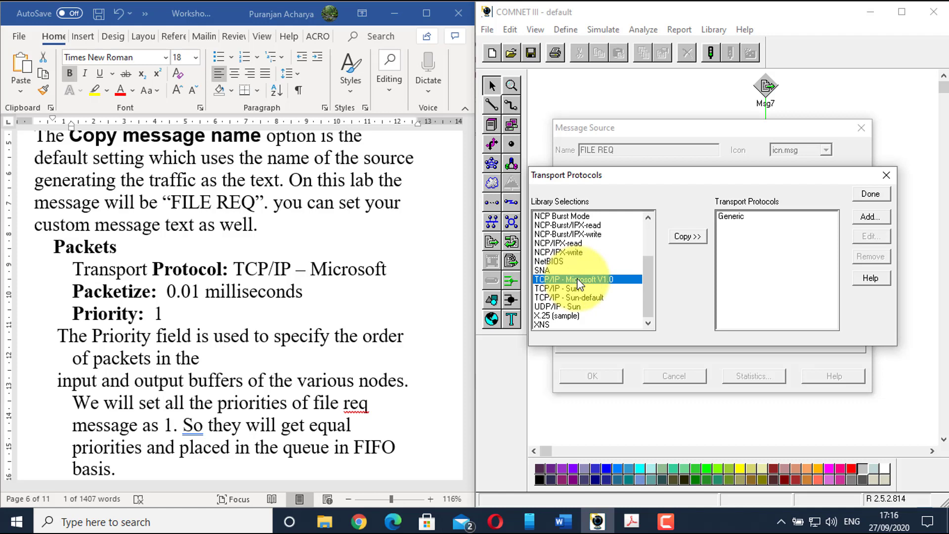
left_click(688, 236)
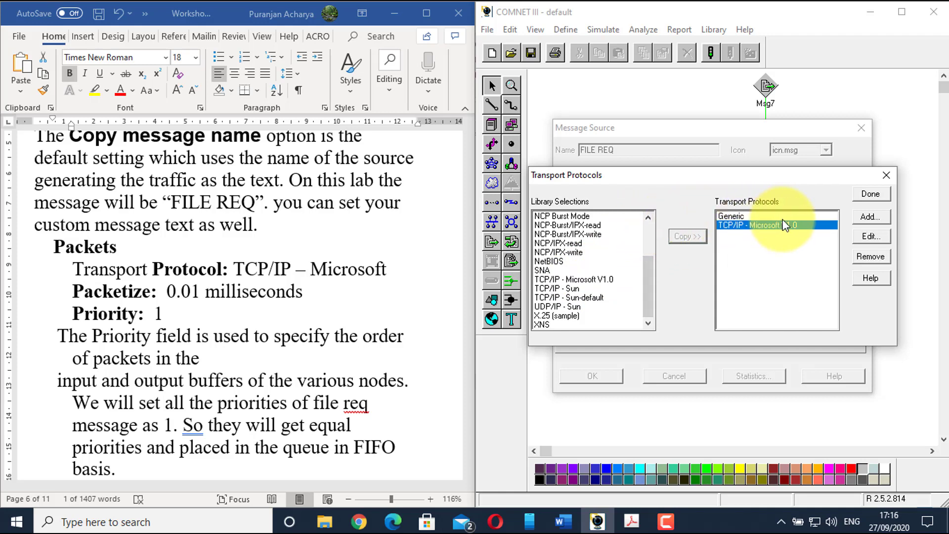
left_click(871, 194)
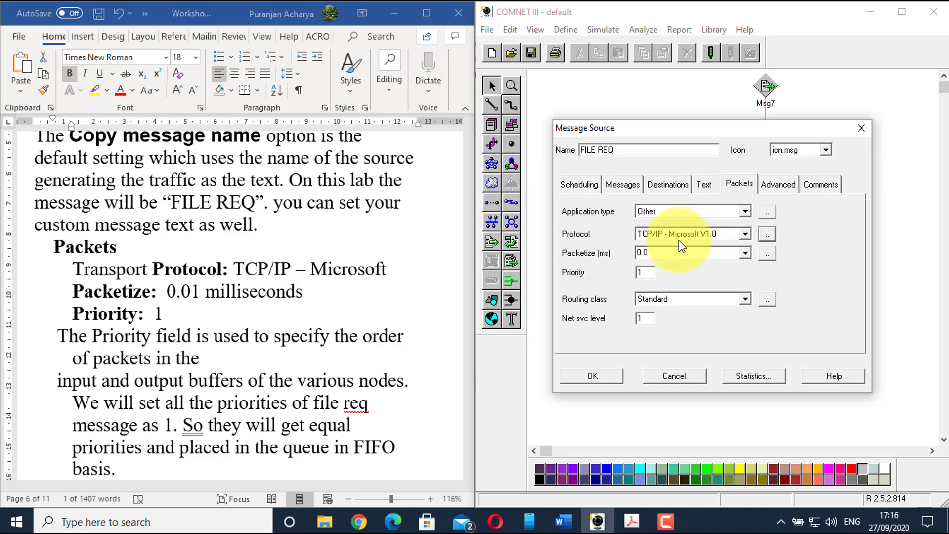
Set the FILE REQ message source's packetize delay to 0.01 ms, as the workshop document specifies.
scroll(261, 271, "down", 2)
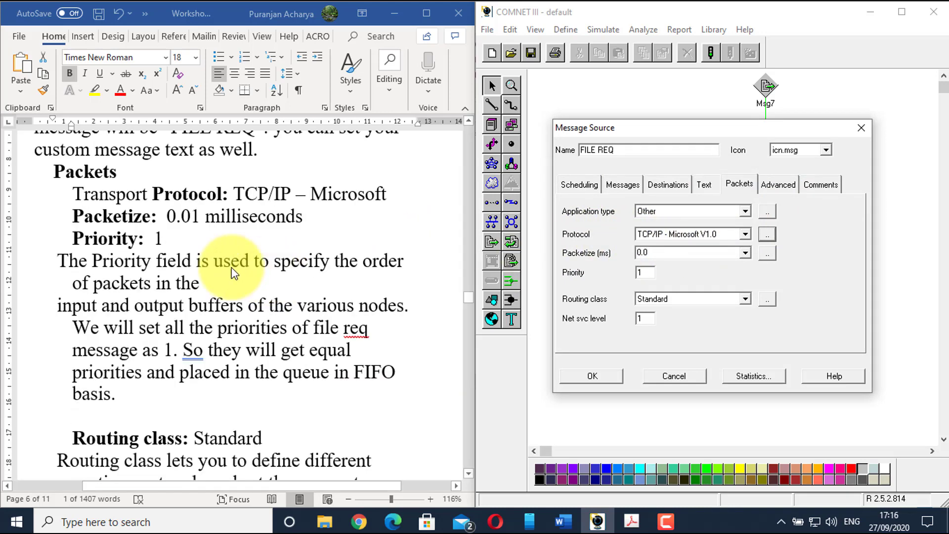
left_click(678, 252)
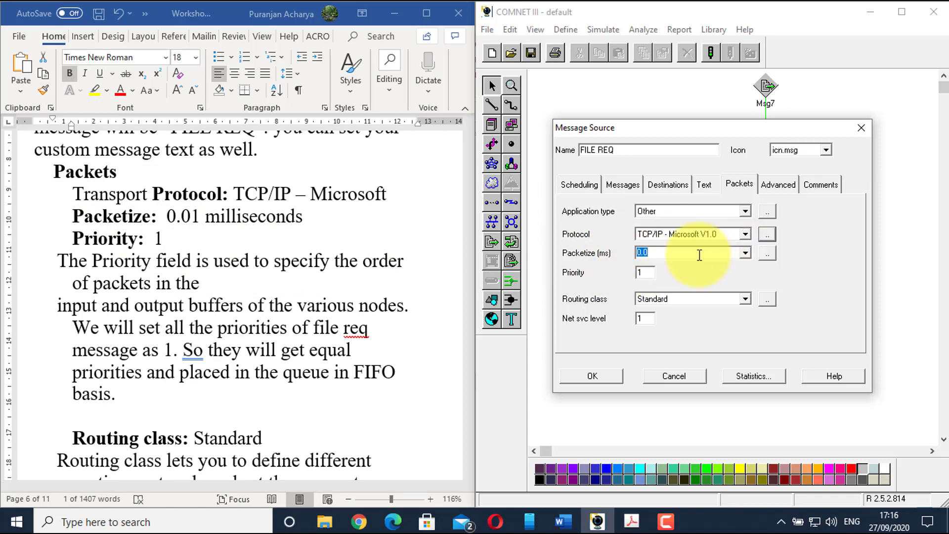
type("0")
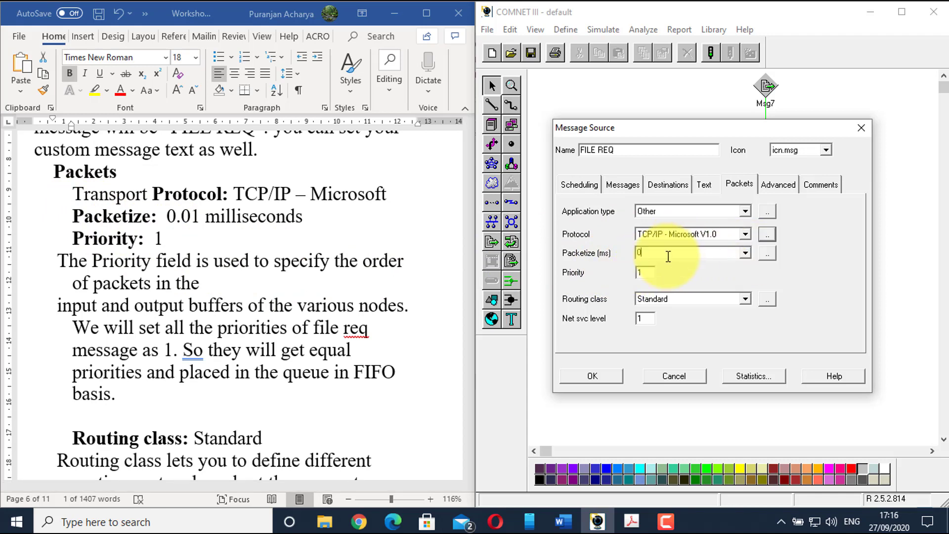
type(".01")
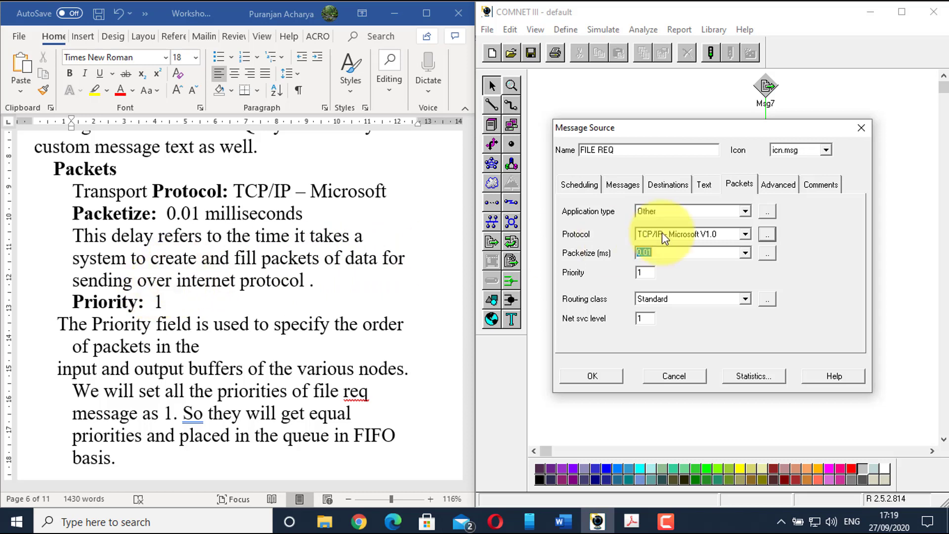
Read the workshop document's notes on the packet priority and routing class settings.
scroll(233, 286, "down", 1)
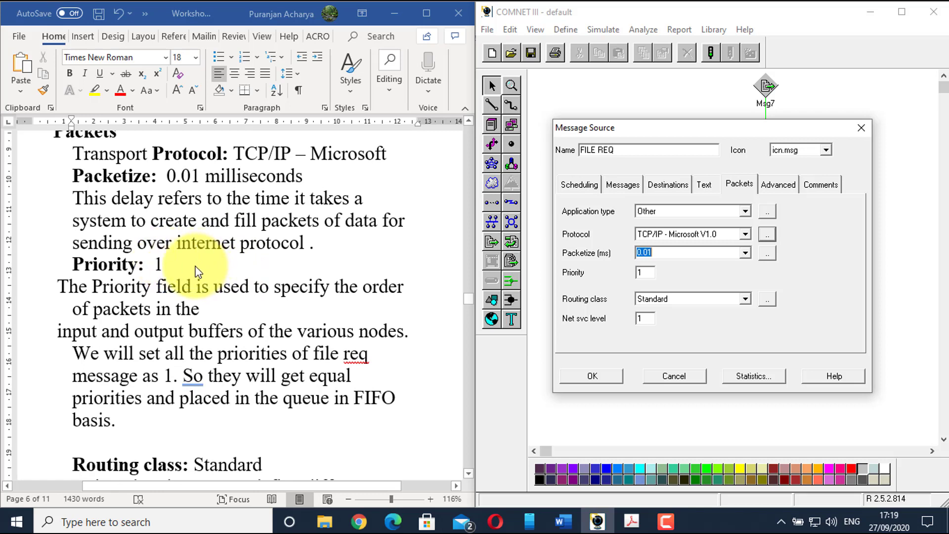
left_click(169, 285)
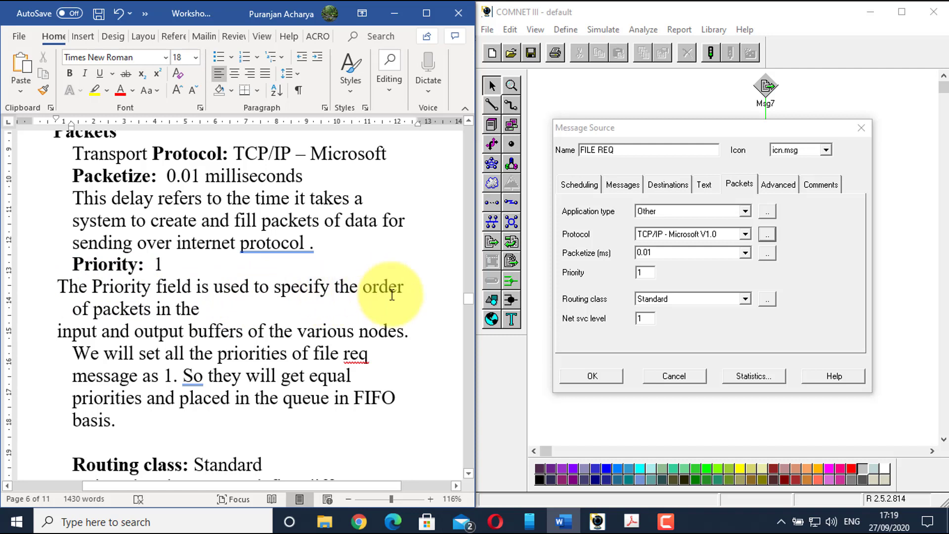
scroll(393, 296, "down", 1)
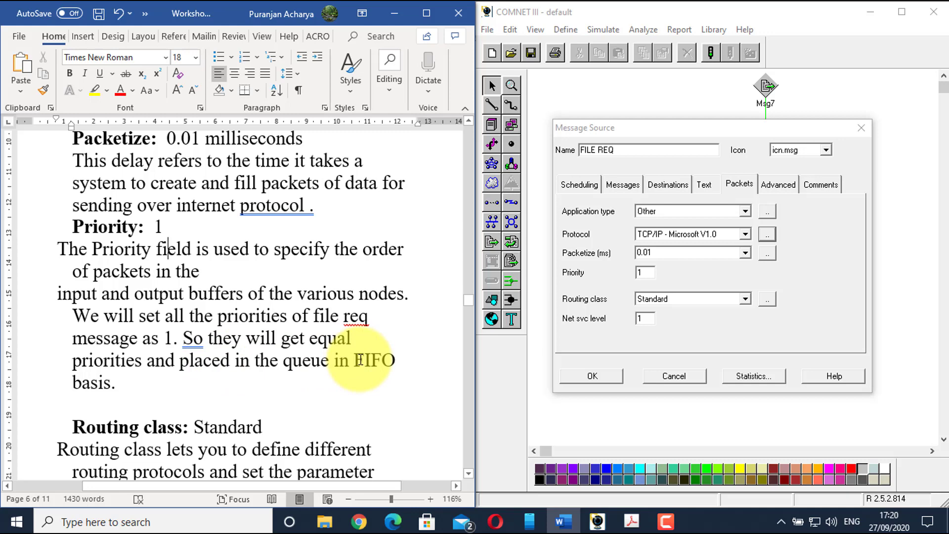
scroll(293, 325, "down", 3)
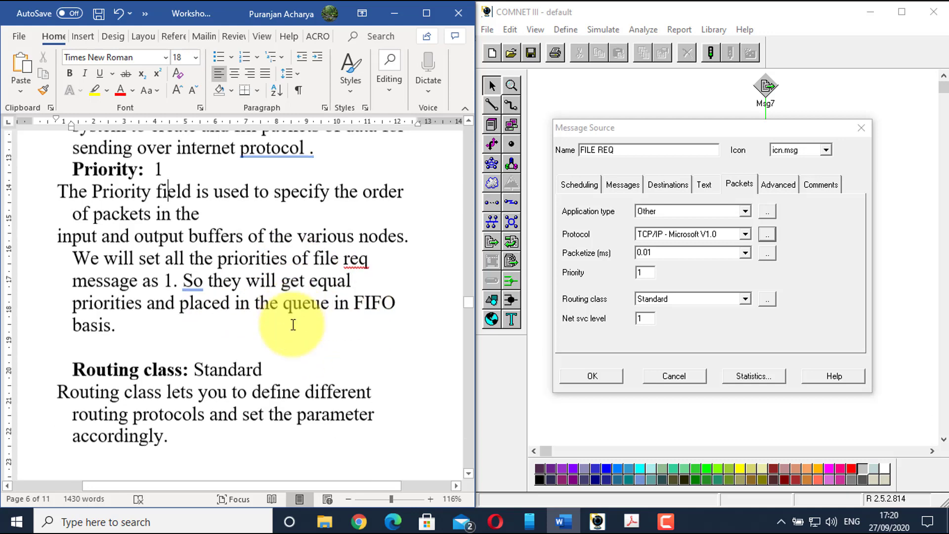
Check the workshop document's routing class notes and accept FILE REQ's settings with priority 1 and the Standard routing class.
scroll(293, 324, "down", 2)
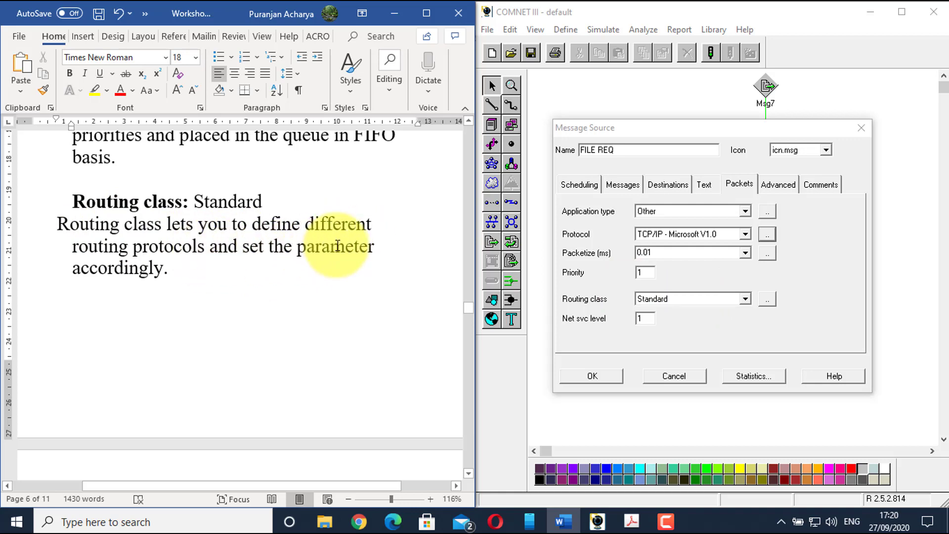
scroll(273, 311, "down", 5)
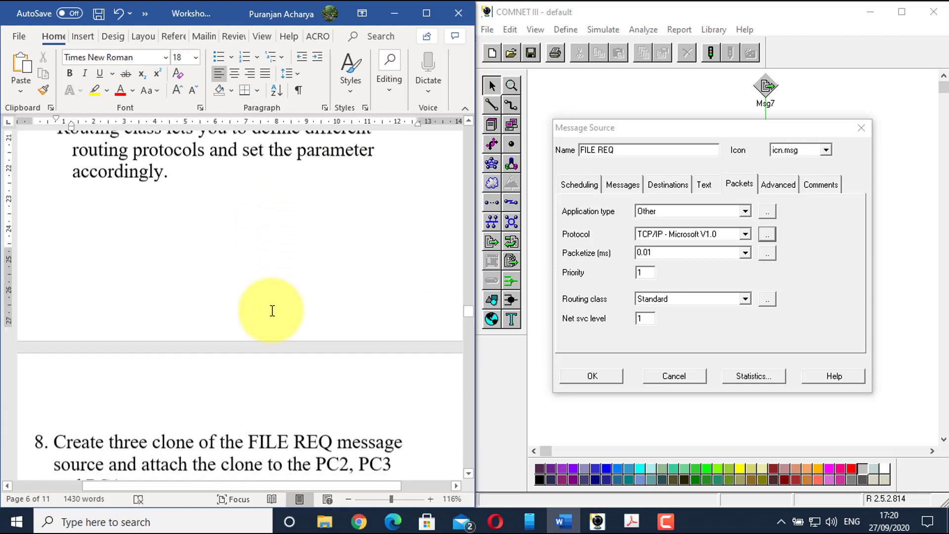
scroll(273, 310, "down", 5)
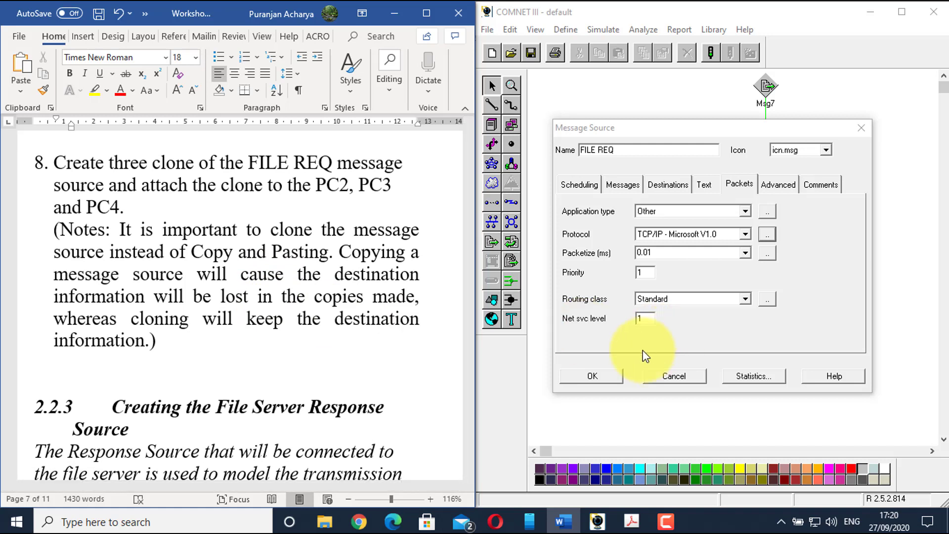
left_click(593, 377)
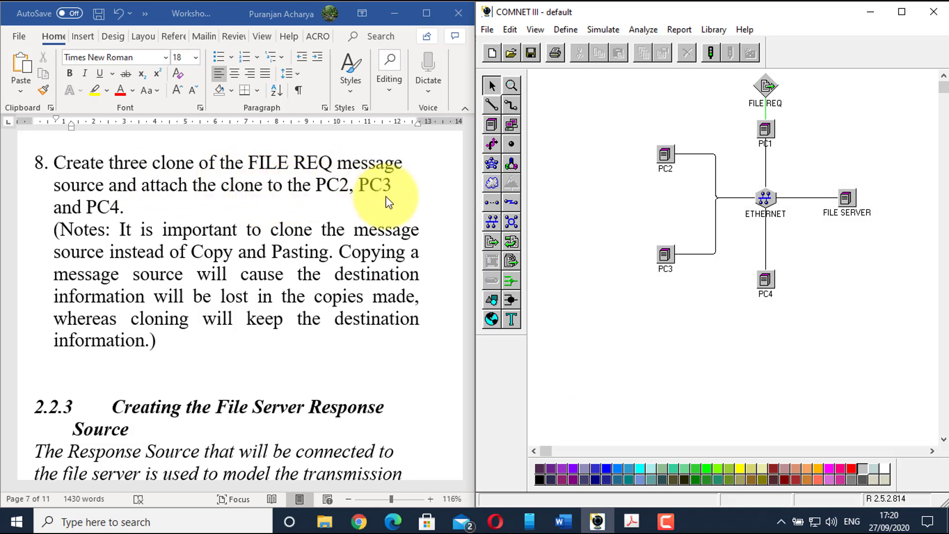
Clone the FILE REQ message source attached to PC1 to make three copies.
left_click(765, 82)
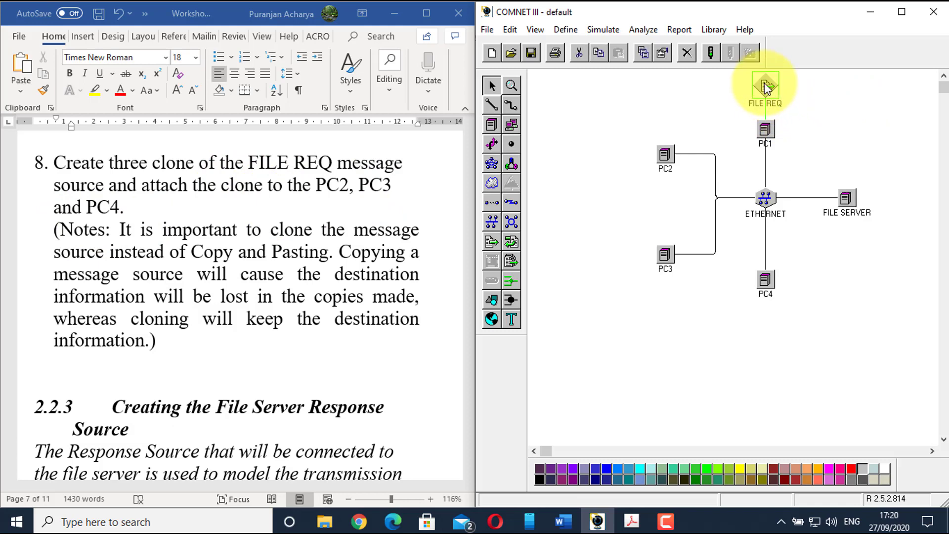
right_click(765, 82)
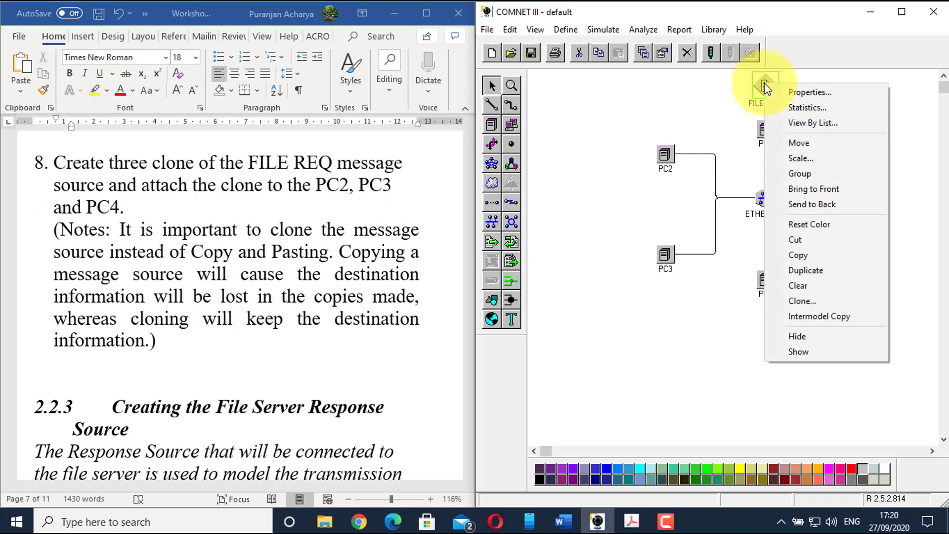
left_click(807, 297)
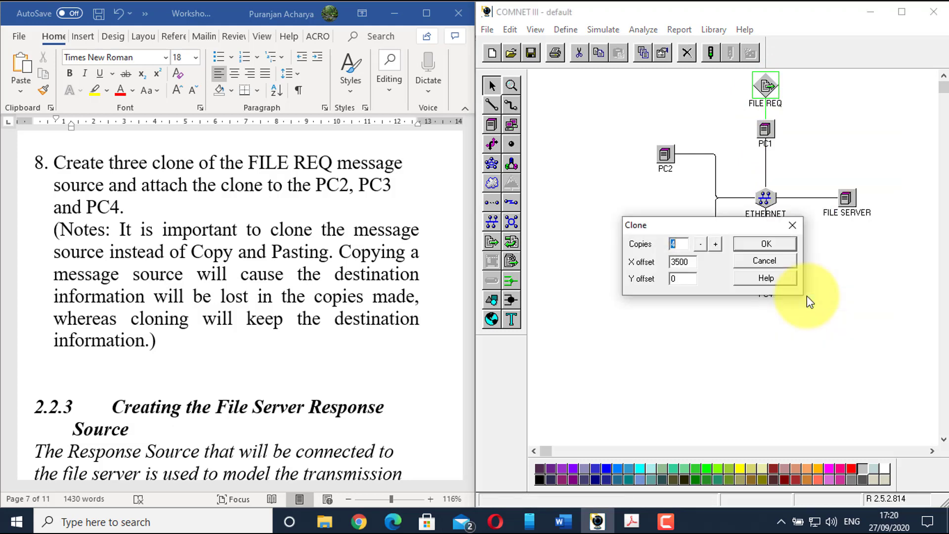
left_click(701, 244)
left_click(747, 248)
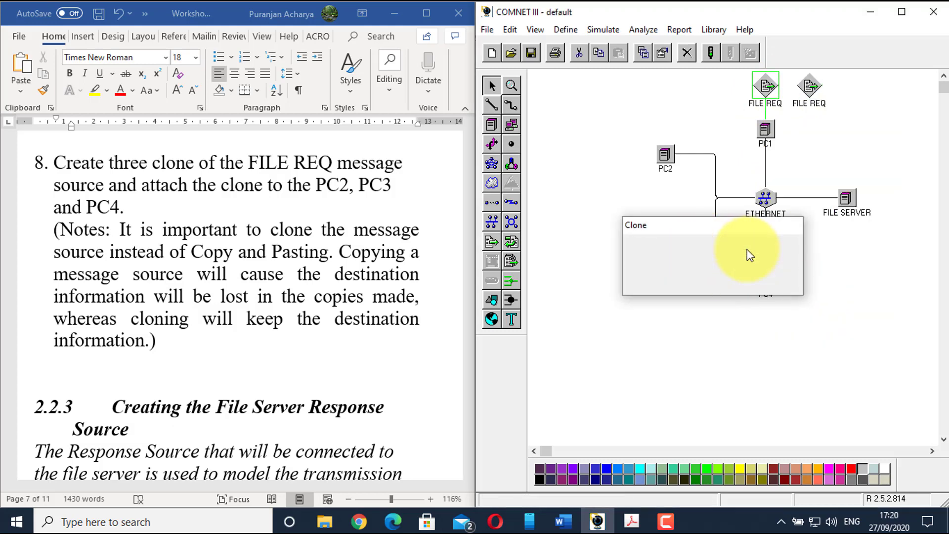
Move the three FILE REQ clones so that one sits beside each of PC2, PC3 and PC4.
mouse_move(809, 94)
left_mouse_down()
mouse_move(787, 127)
mouse_move(679, 159)
mouse_move(603, 162)
left_mouse_up()
left_click_drag(845, 102, 587, 253)
mouse_move(897, 89)
left_mouse_down()
mouse_move(886, 138)
mouse_move(766, 343)
left_mouse_up()
left_click_drag(603, 154, 590, 117)
left_click_drag(591, 249, 603, 292)
Connect each FILE REQ clone to its neighbouring node: PC2, PC3 and PC4.
left_click(491, 105)
left_click(590, 117)
left_click(665, 154)
left_click(603, 292)
left_click(665, 255)
left_click(766, 280)
left_click(766, 342)
Following exercise 9 in the workshop document, place a response source beside FILE SERVER and connect it to that node.
left_click(170, 235)
scroll(170, 235, "down", 1)
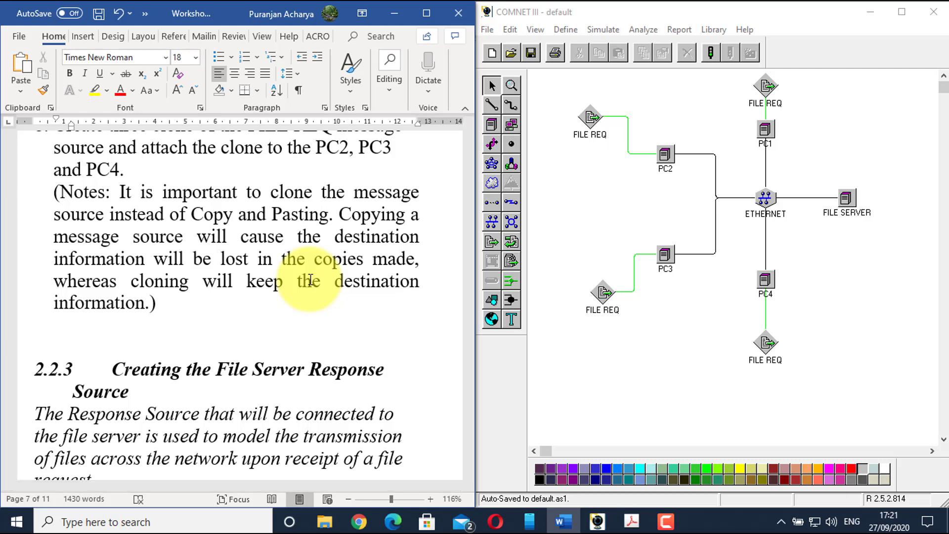
scroll(309, 279, "down", 4)
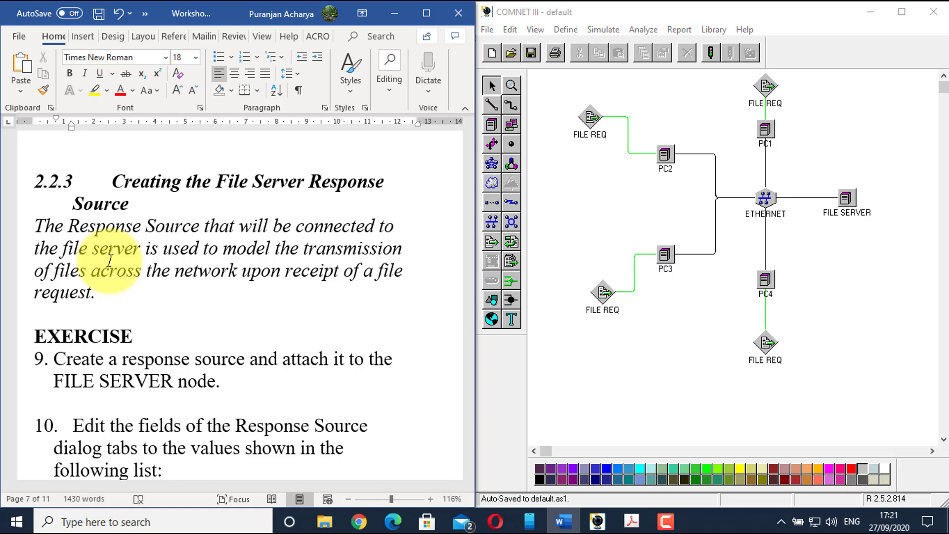
scroll(110, 261, "down", 3)
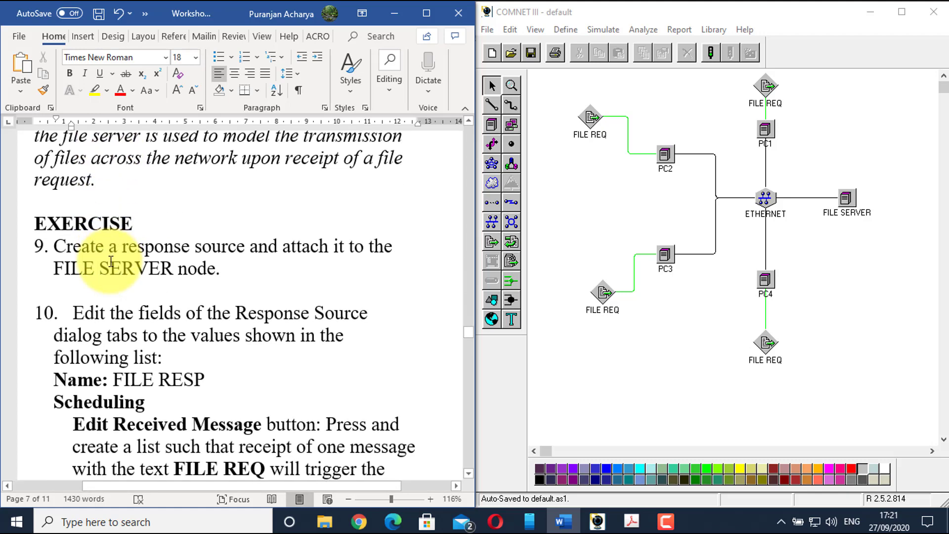
scroll(111, 261, "down", 1)
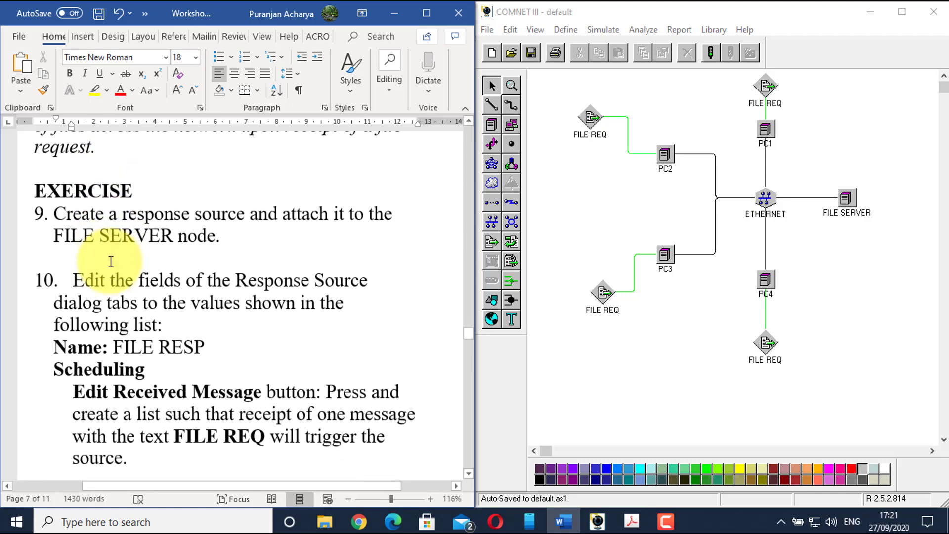
left_click(247, 242)
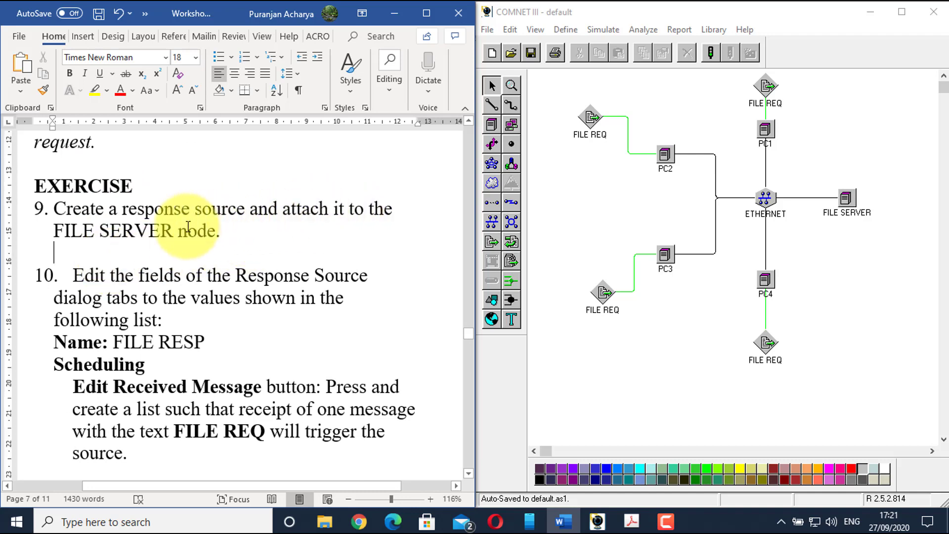
left_click(507, 245)
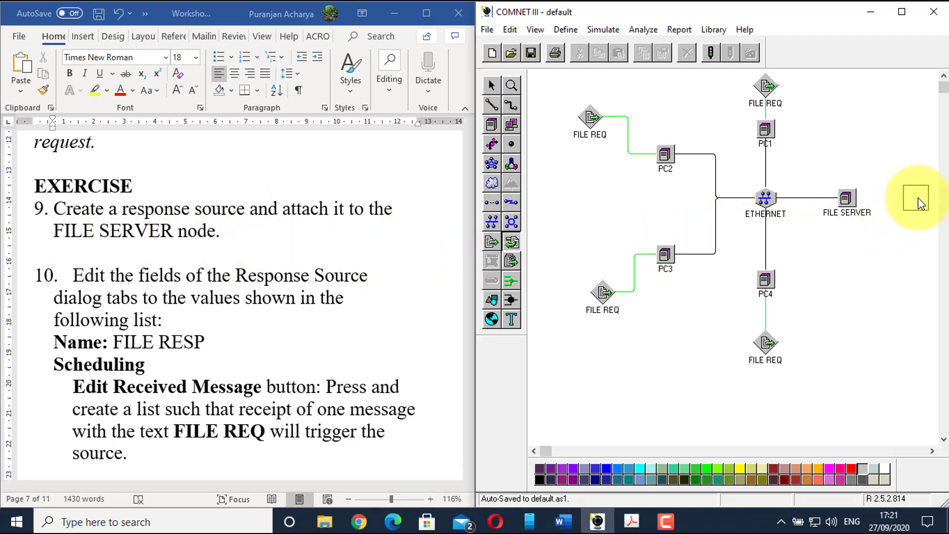
left_click(918, 199)
left_click(489, 106)
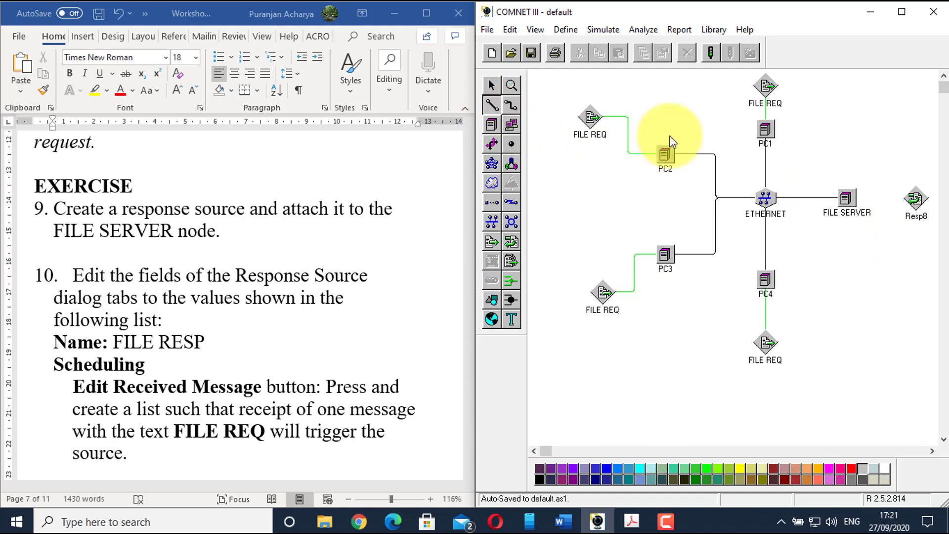
left_click_drag(845, 201, 916, 200)
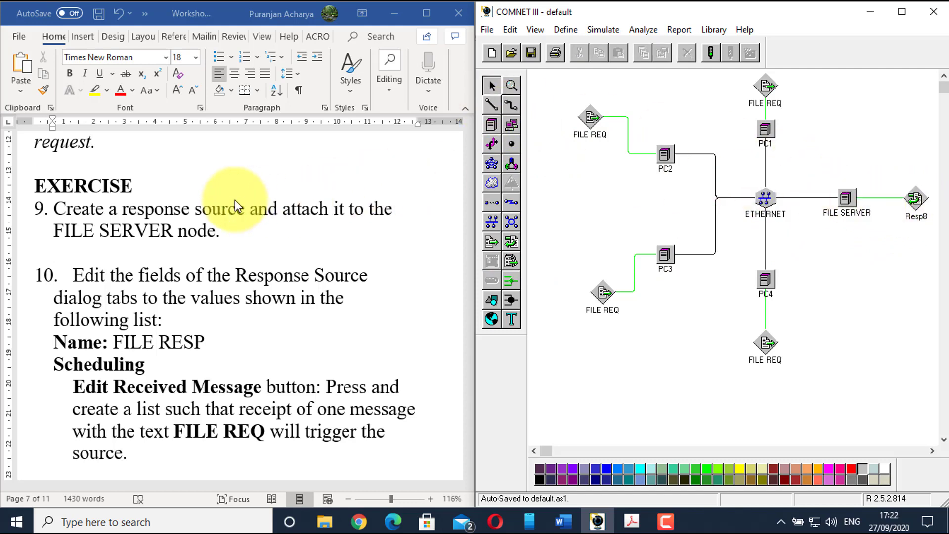
Following exercise 10, rename the response source attached to FILE SERVER as FILE RESP.
scroll(216, 233, "down", 2)
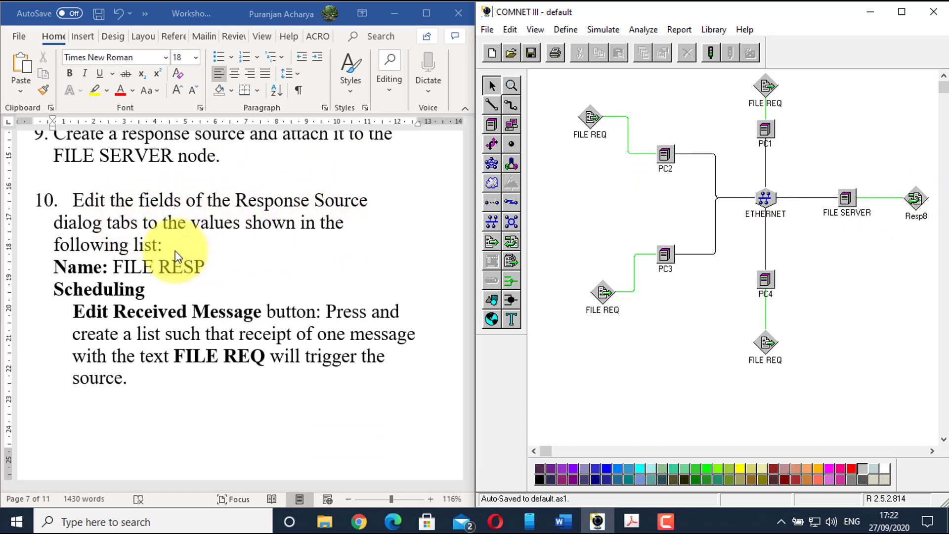
scroll(173, 247, "down", 1)
scroll(223, 250, "down", 1)
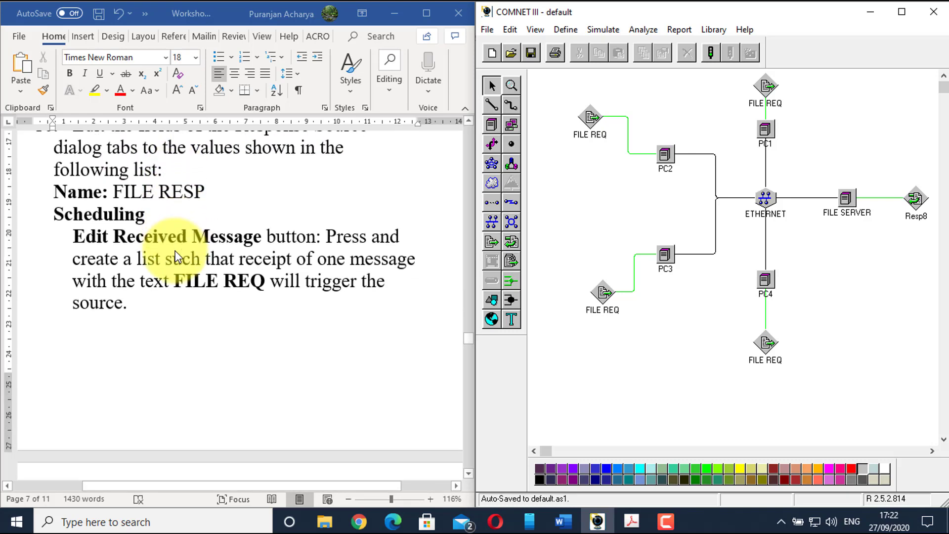
double_click(916, 200)
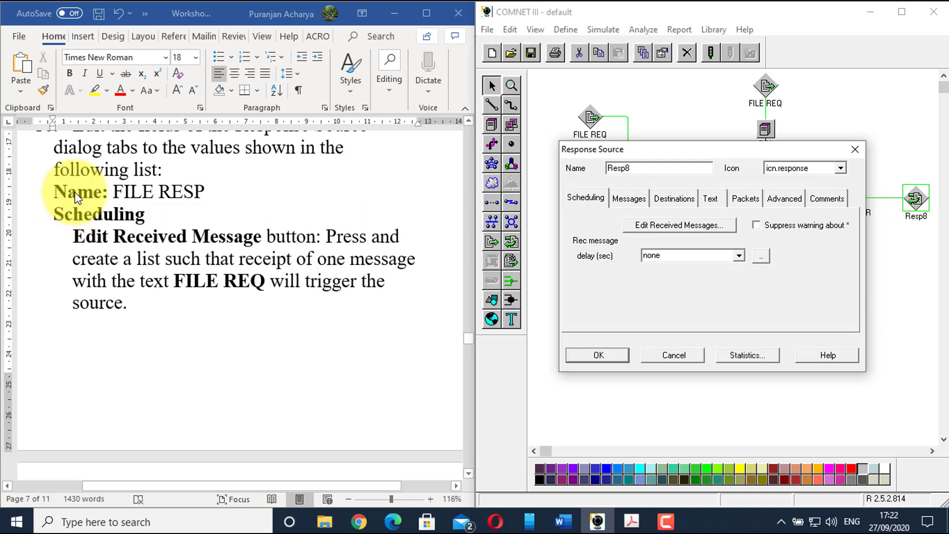
double_click(655, 167)
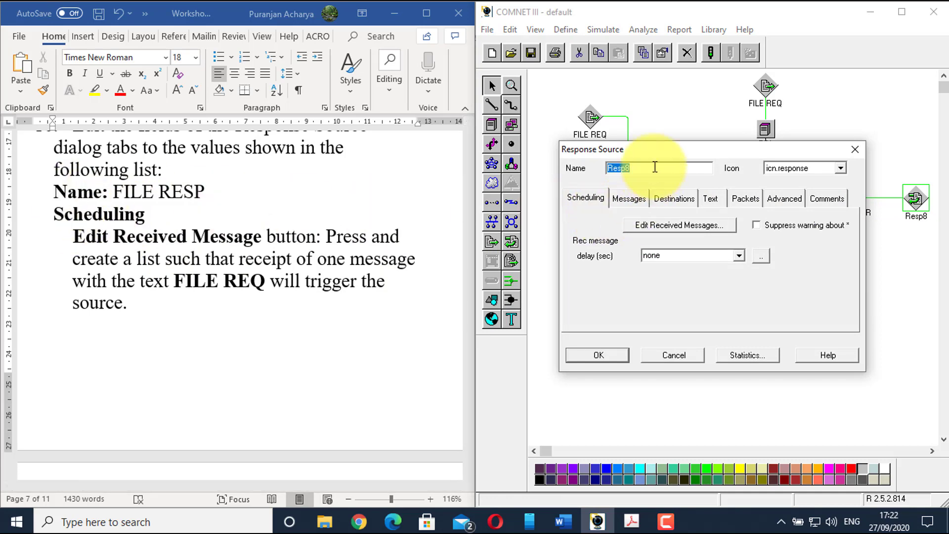
type("FILE RESP")
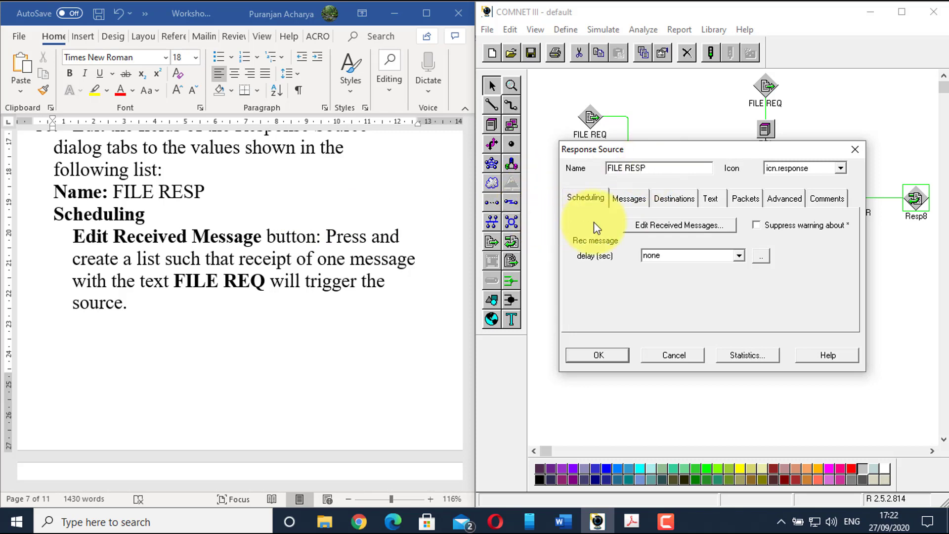
Replace the wildcard entry in FILE RESP's received message list with FILE REQ, required number 1.
left_click(650, 229)
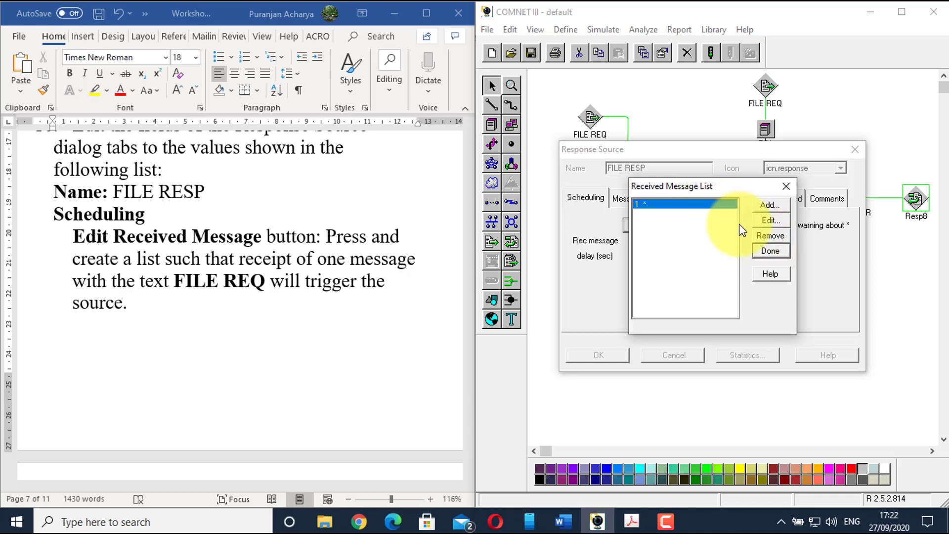
left_click(759, 235)
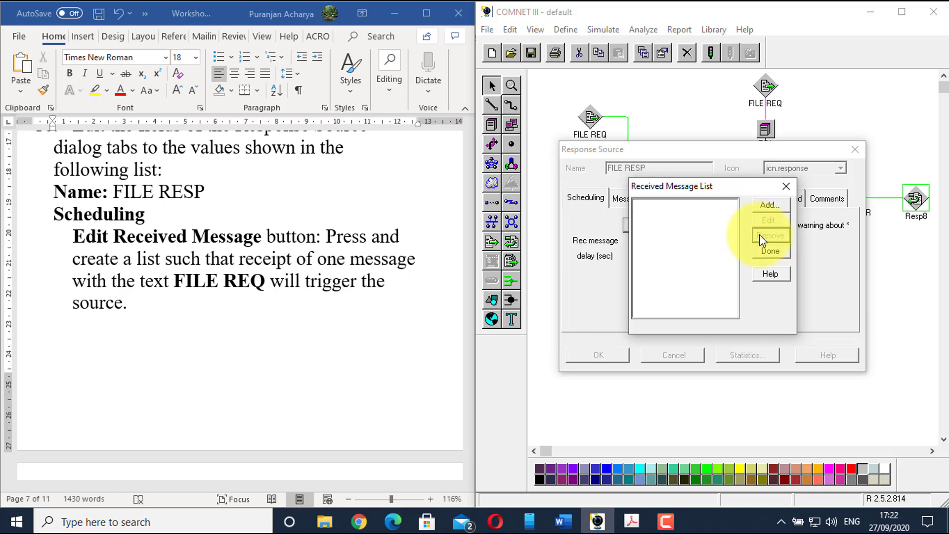
left_click(772, 207)
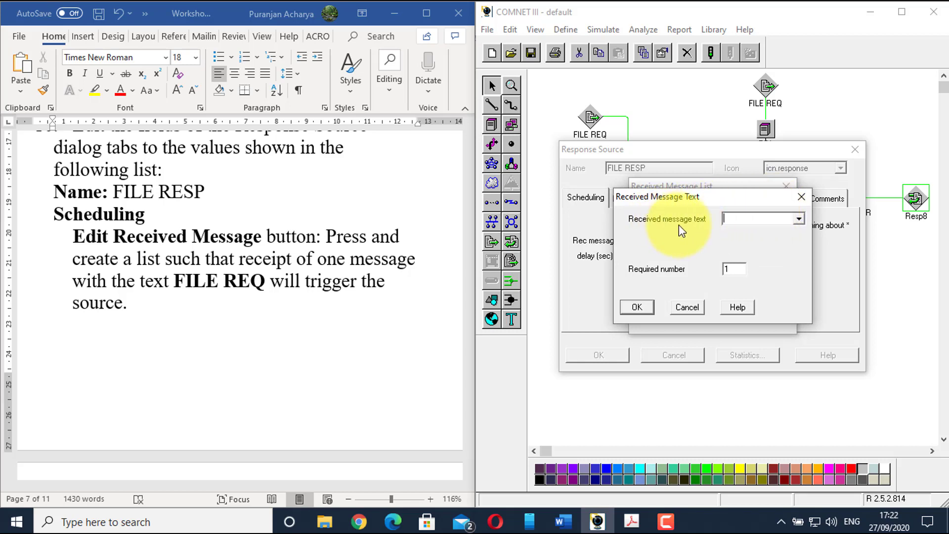
left_click(798, 219)
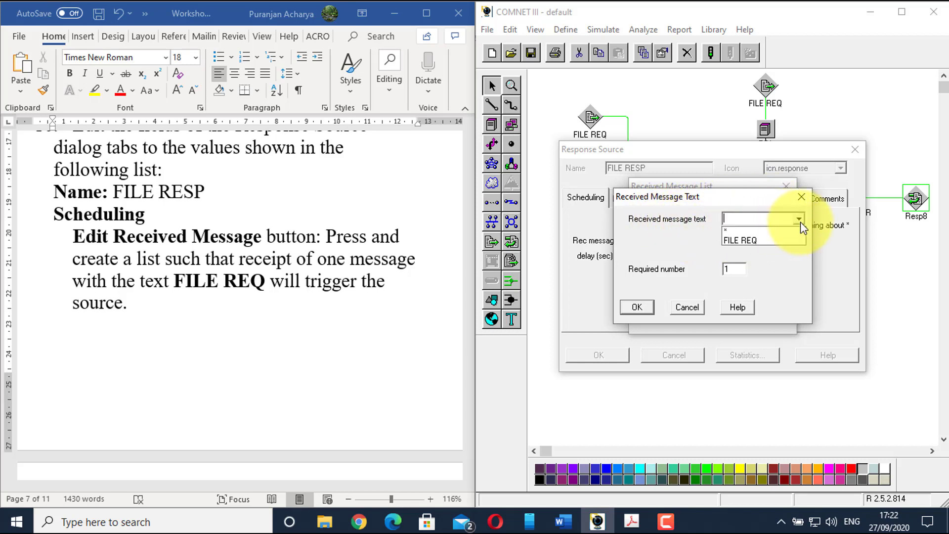
left_click(745, 240)
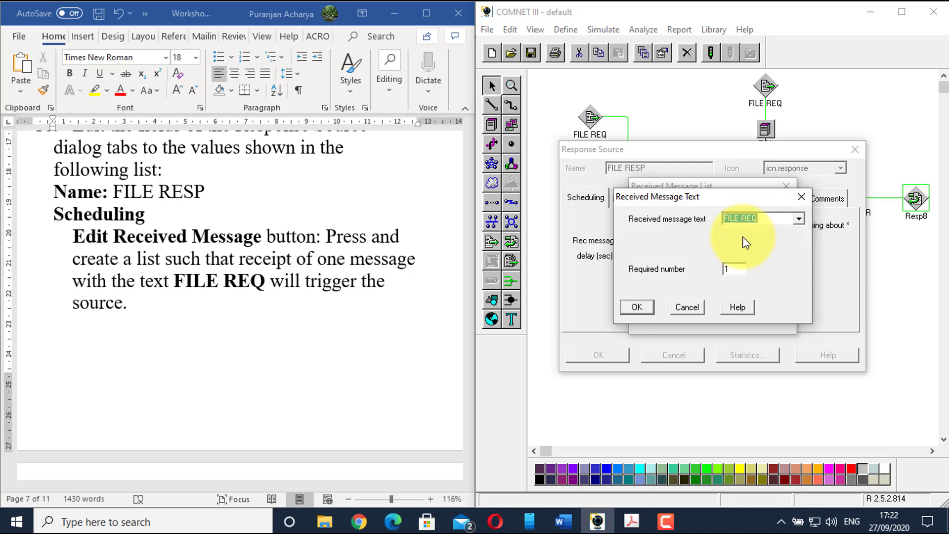
left_click(638, 307)
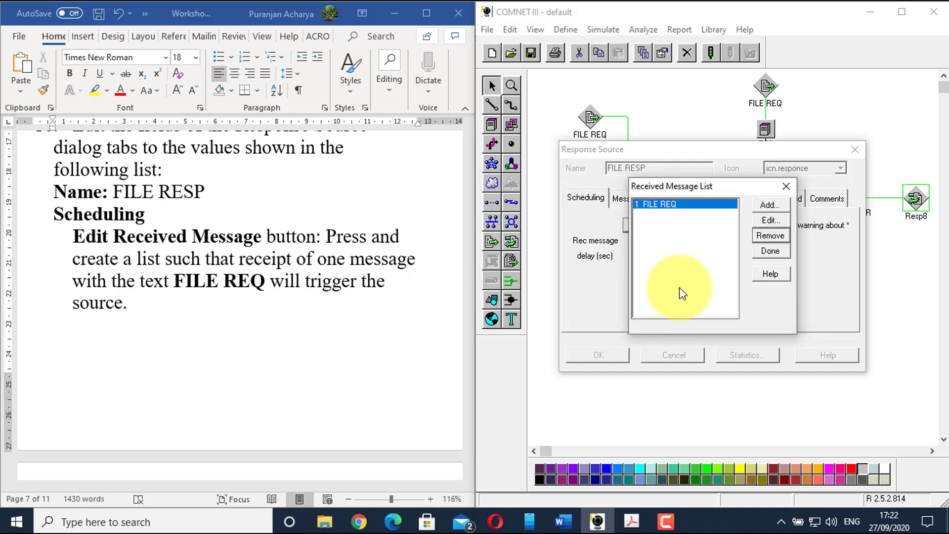
left_click(766, 254)
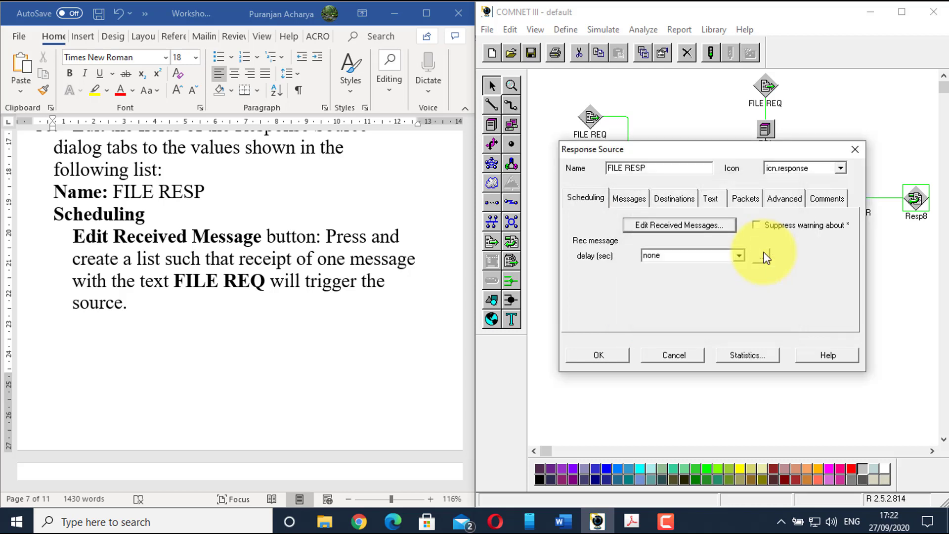
Set FILE RESP's message size to a Normal probability distribution with mean 100000 and standard deviation 25000, as the workshop document specifies.
scroll(315, 259, "down", 3)
scroll(315, 259, "down", 10)
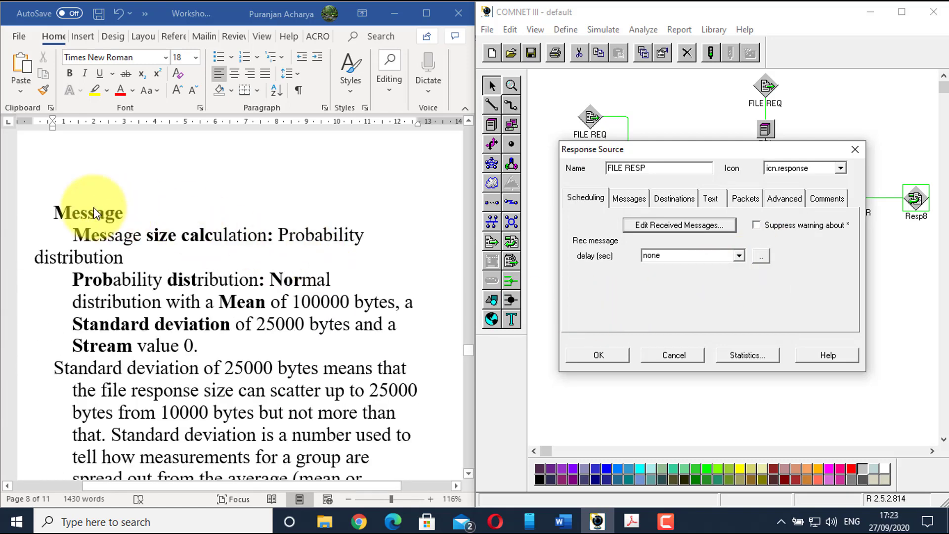
left_click(629, 198)
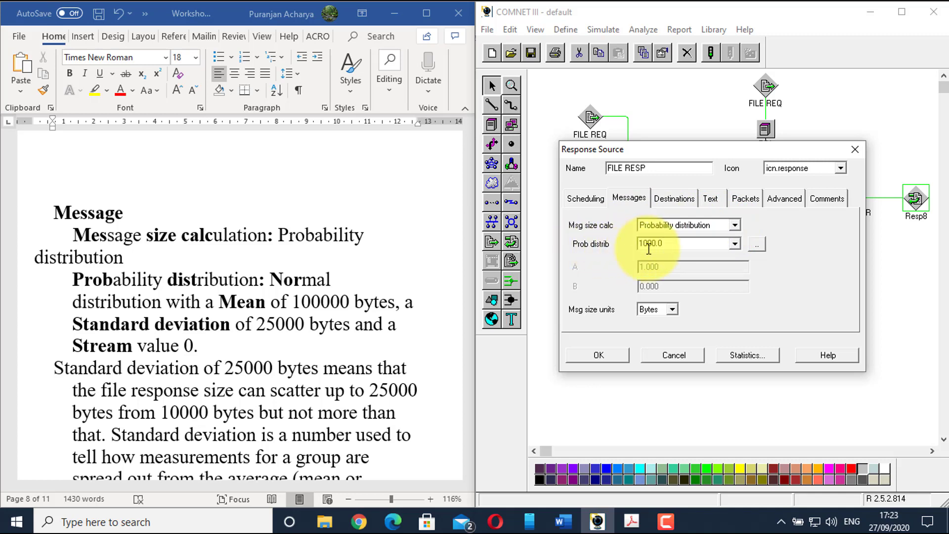
left_click(735, 244)
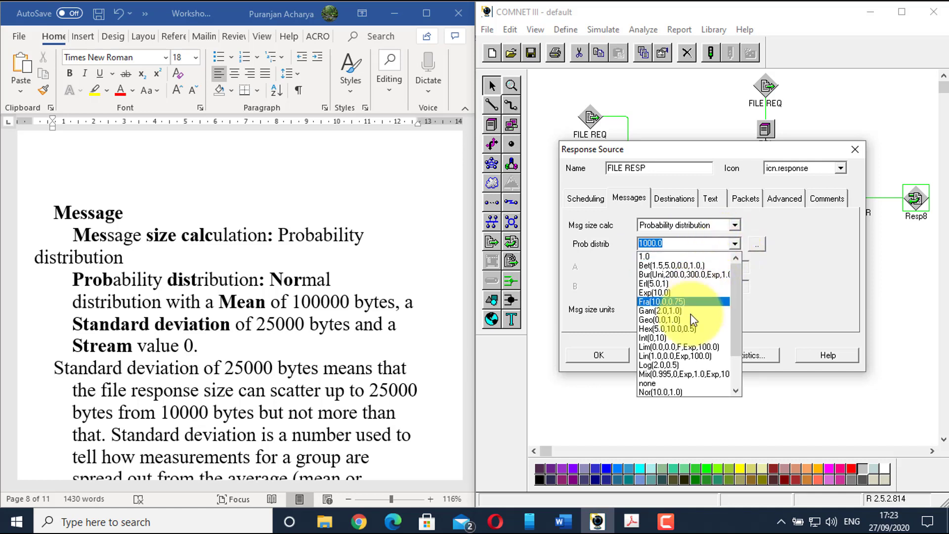
left_click(662, 392)
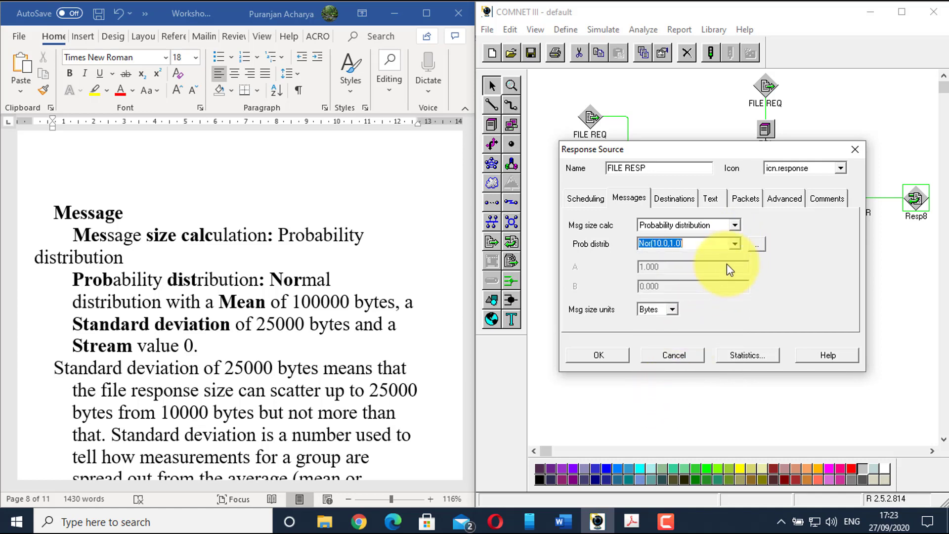
left_click(758, 246)
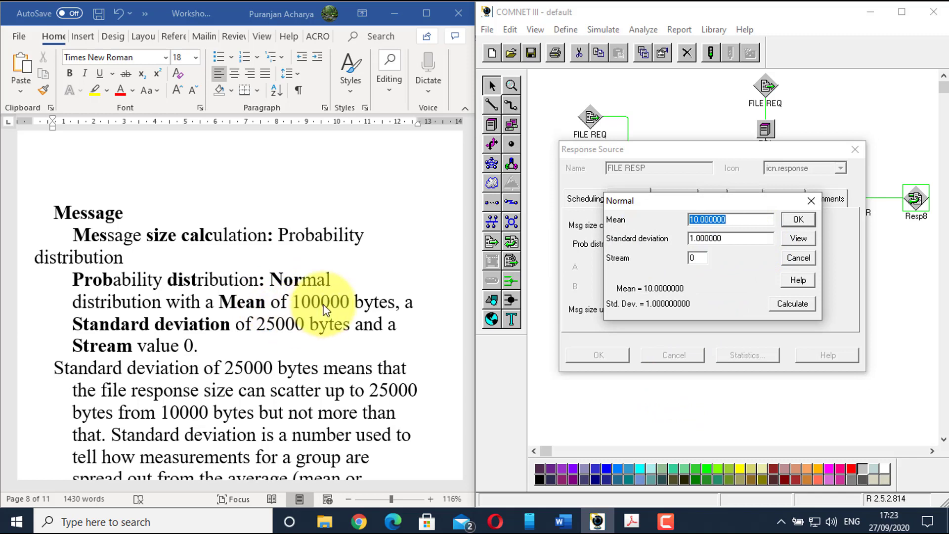
type("100000")
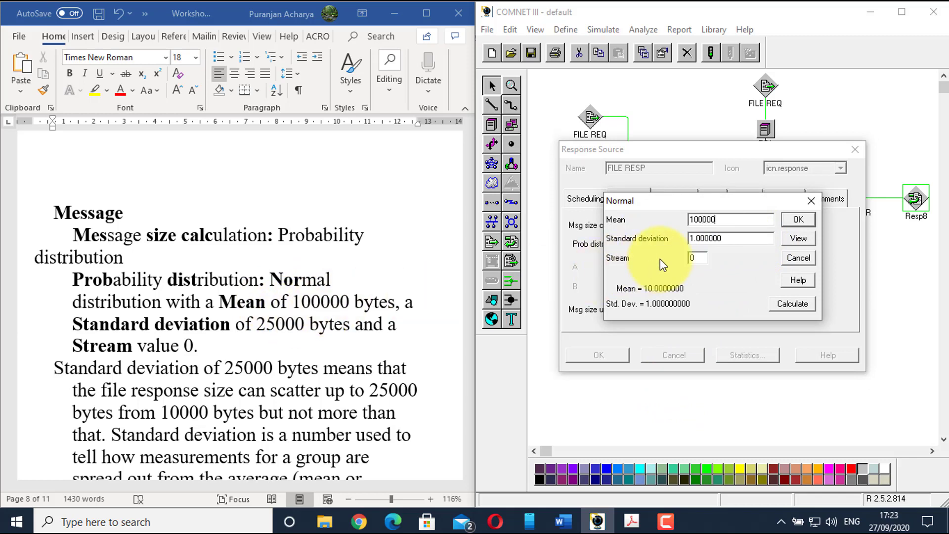
double_click(696, 234)
type("25000")
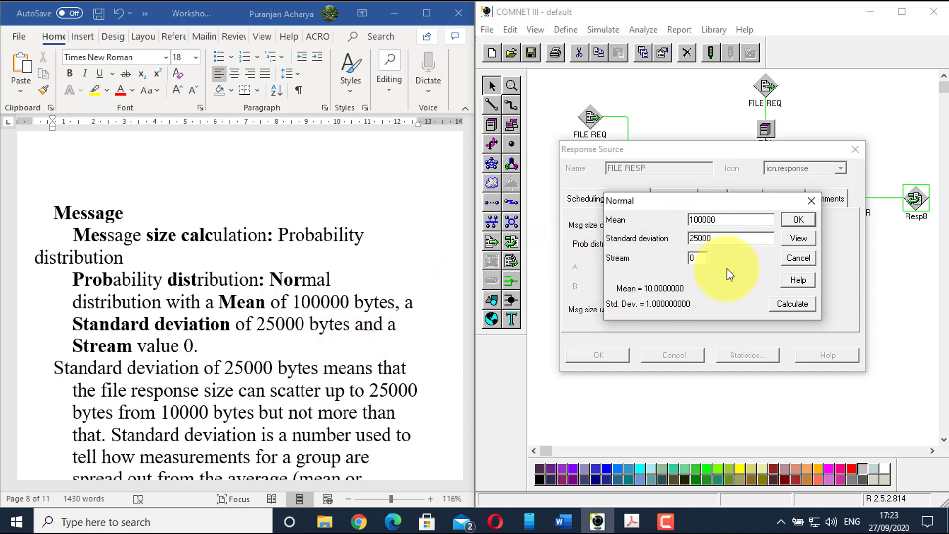
left_click(798, 219)
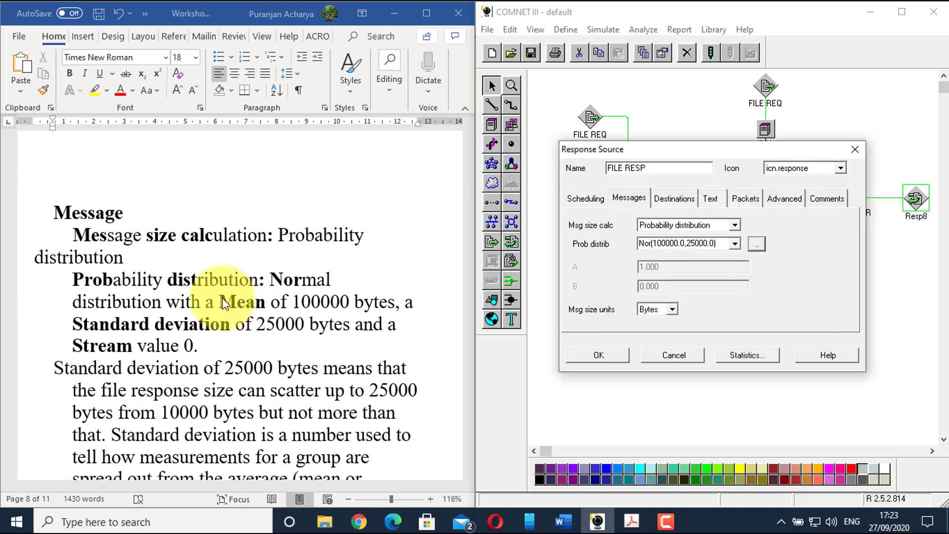
In the workshop document's standard deviation explanation, correct the 10000 bytes figure to 100000.
scroll(223, 302, "down", 3)
scroll(224, 302, "up", 1)
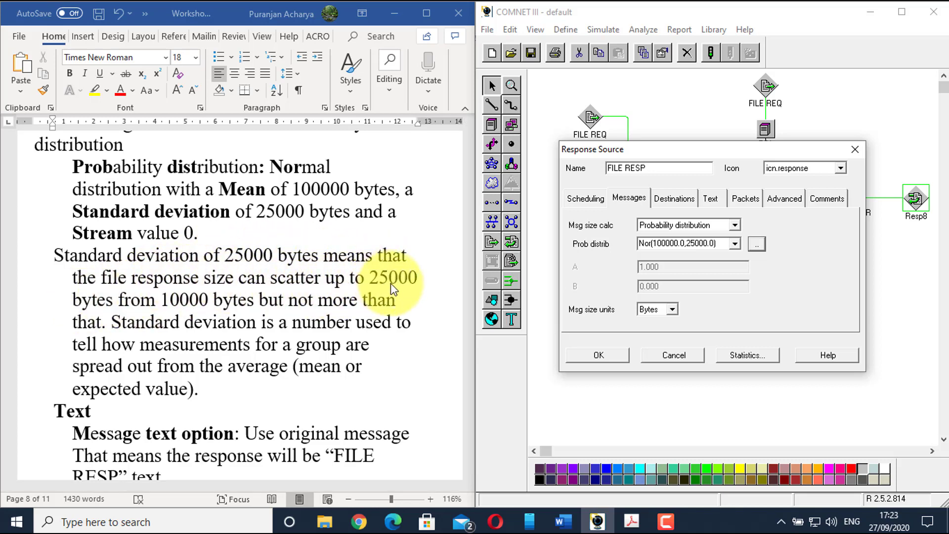
left_click(212, 299)
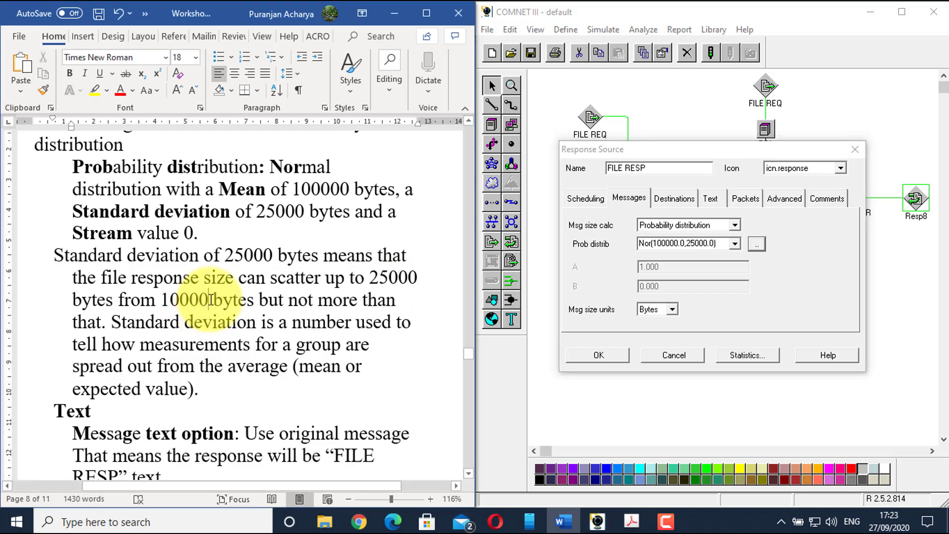
type("0")
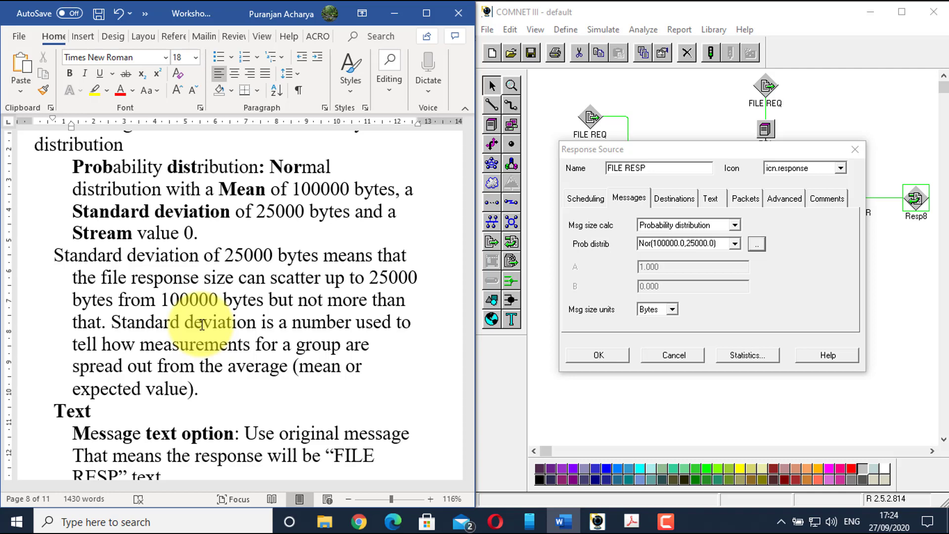
left_click(144, 276)
Review FILE RESP's message text option, set its packet protocol to TCP/IP - Microsoft V1.0 and packetize time to 0.01 ms, and accept the settings.
scroll(143, 276, "down", 4)
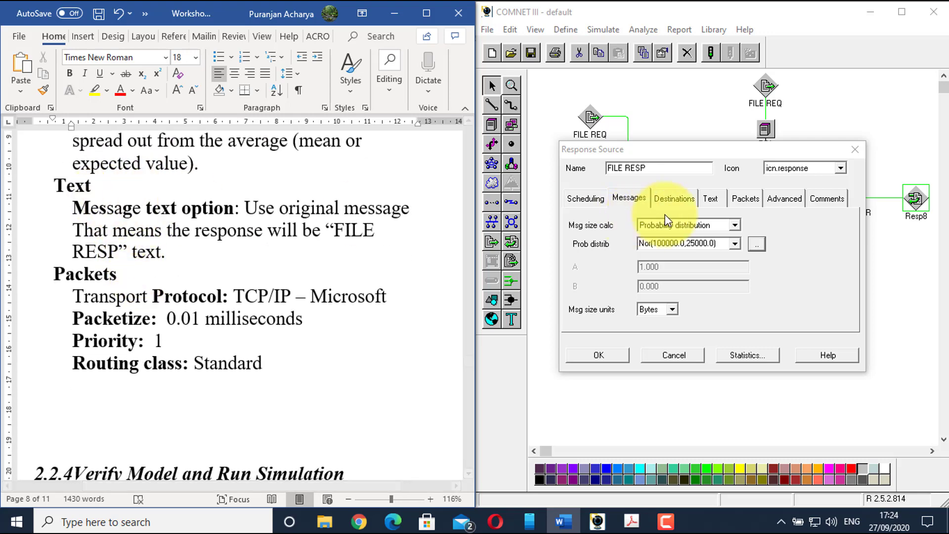
left_click(715, 198)
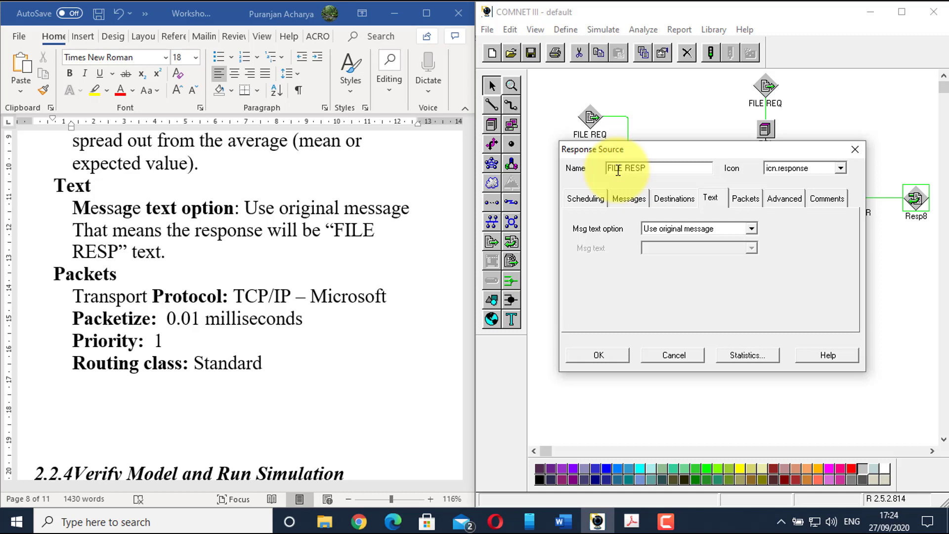
left_click(744, 197)
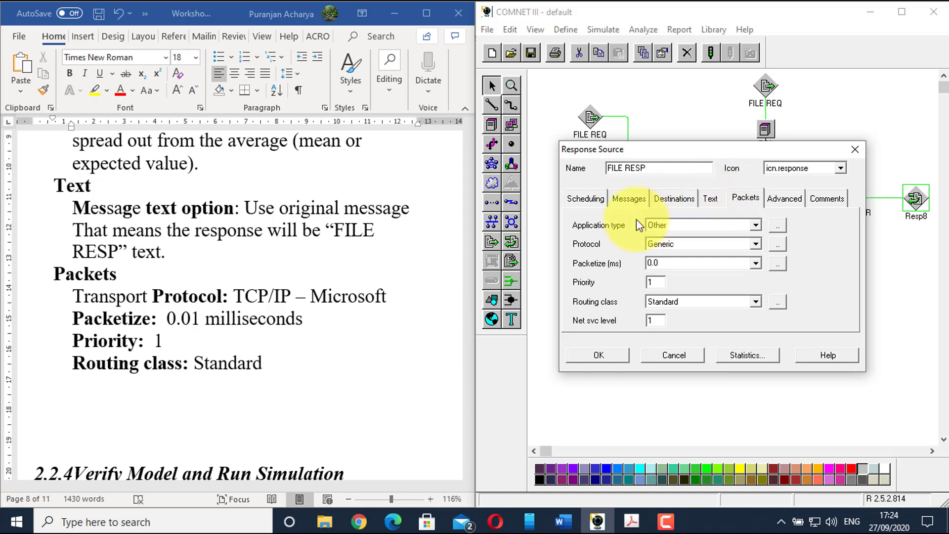
scroll(151, 259, "down", 1)
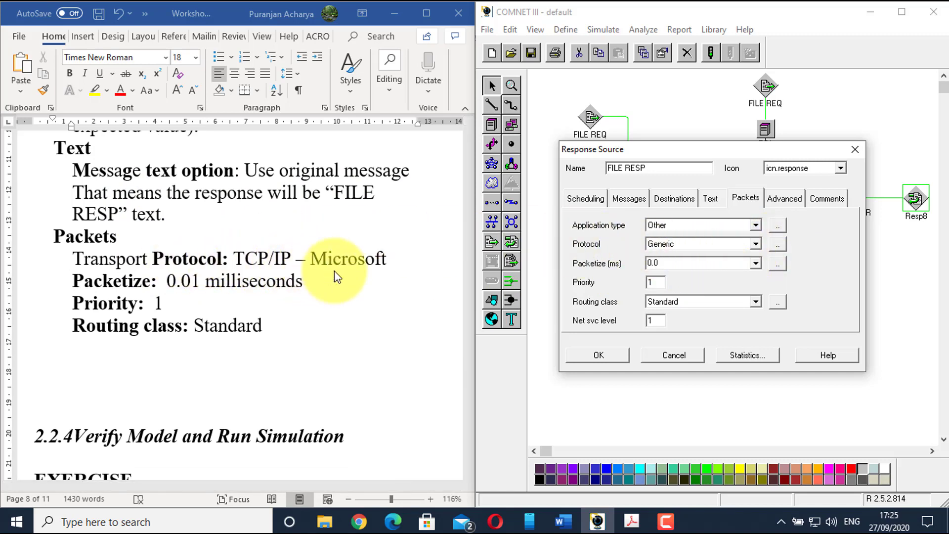
left_click(756, 245)
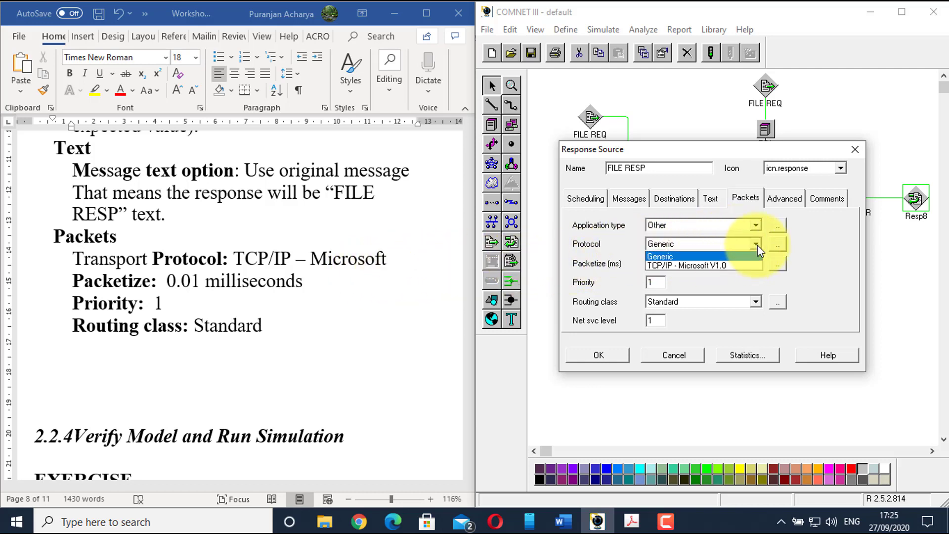
left_click(692, 266)
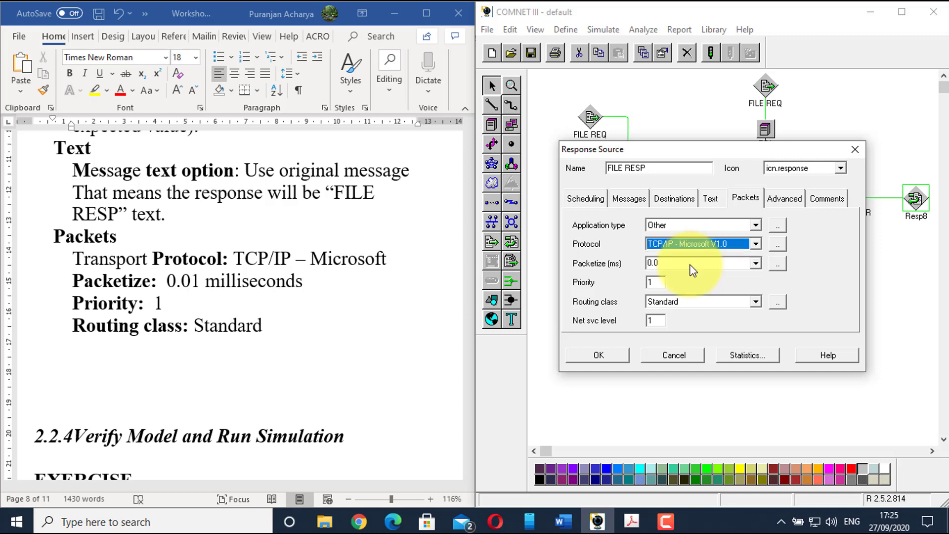
left_click(717, 262)
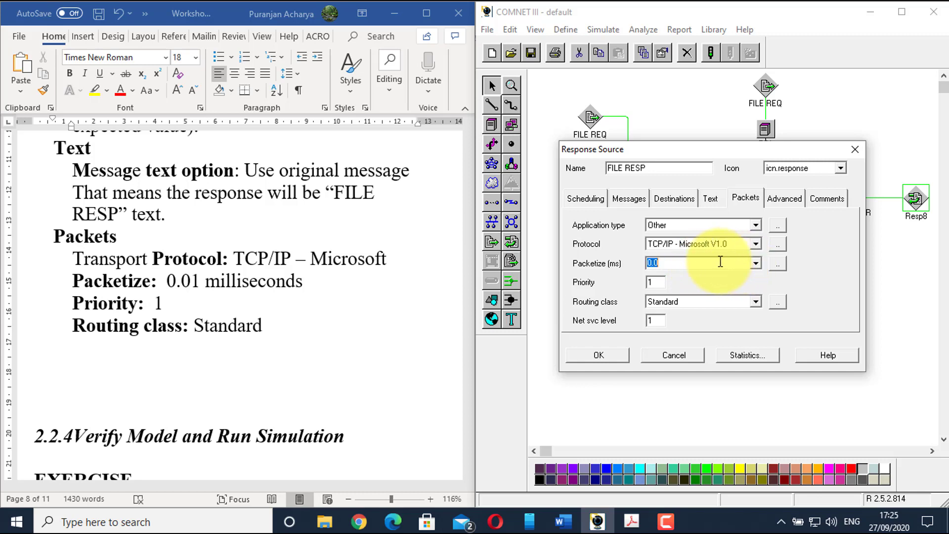
type(".01")
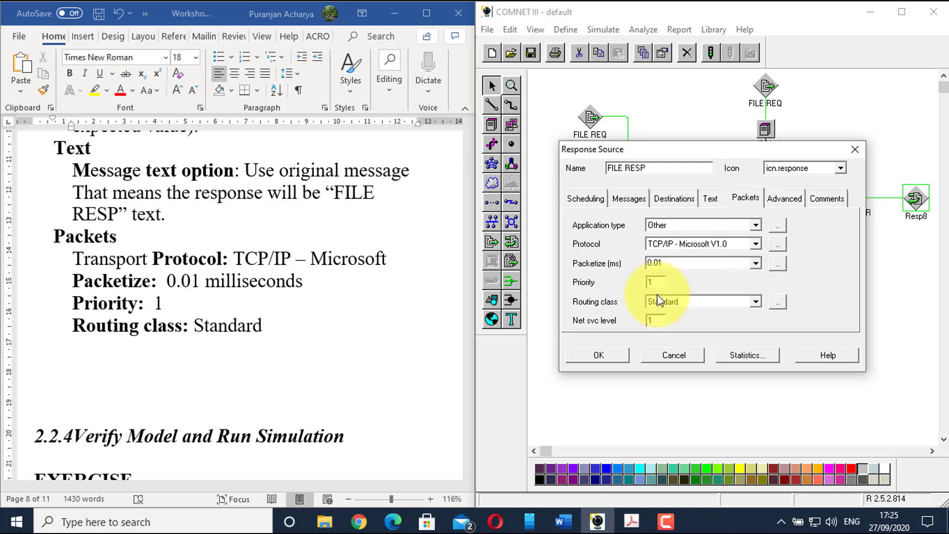
left_click(189, 292)
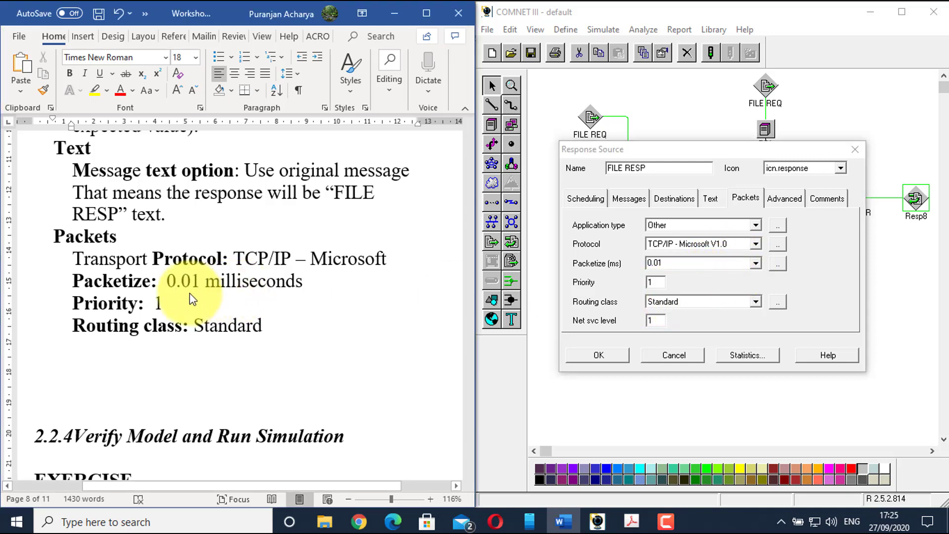
scroll(189, 293, "down", 5)
scroll(188, 292, "up", 3)
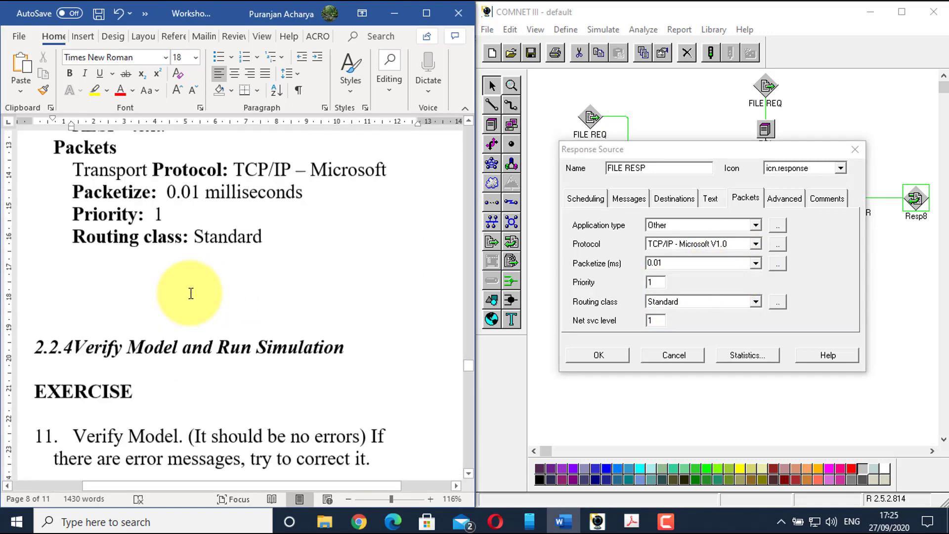
left_click(593, 355)
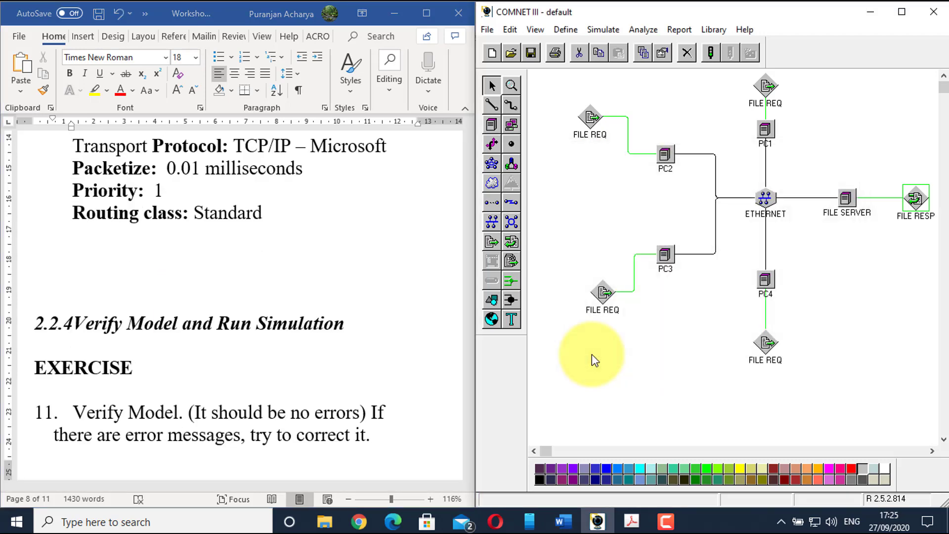
Following exercise 11 in the workshop document, verify the network model for errors.
scroll(198, 274, "down", 2)
scroll(198, 274, "down", 3)
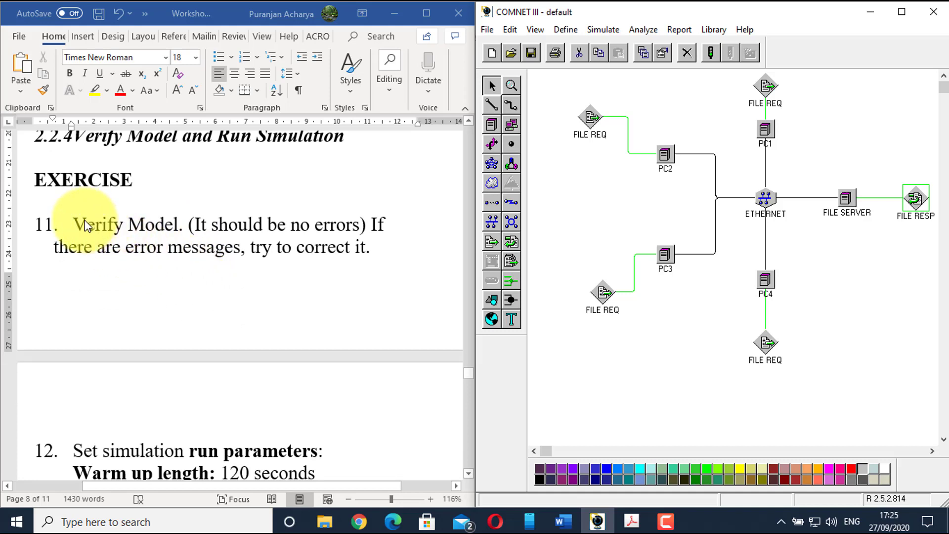
scroll(85, 225, "up", 1)
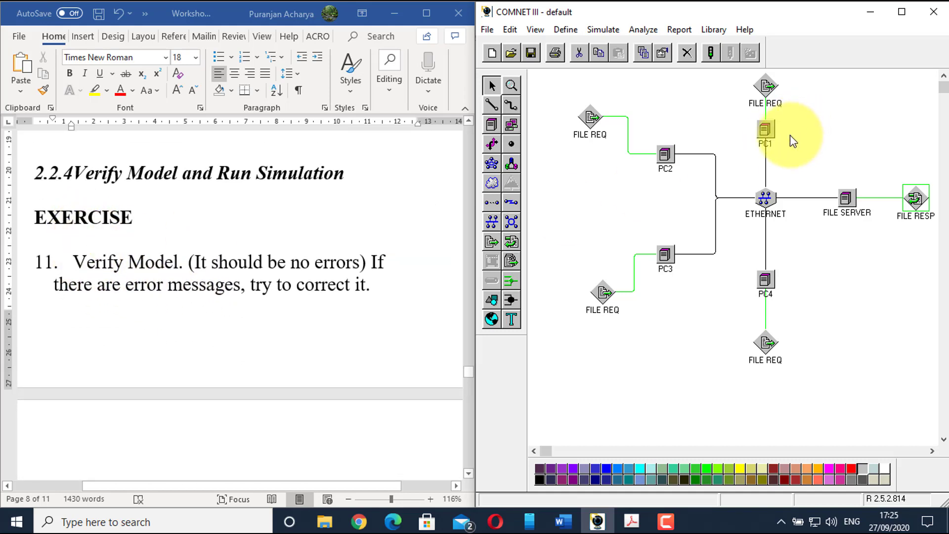
left_click(615, 30)
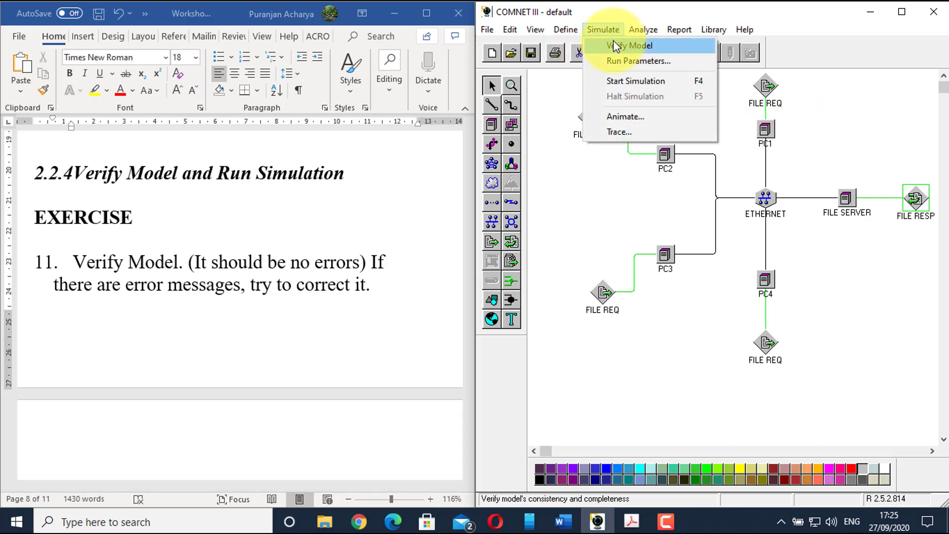
left_click(614, 47)
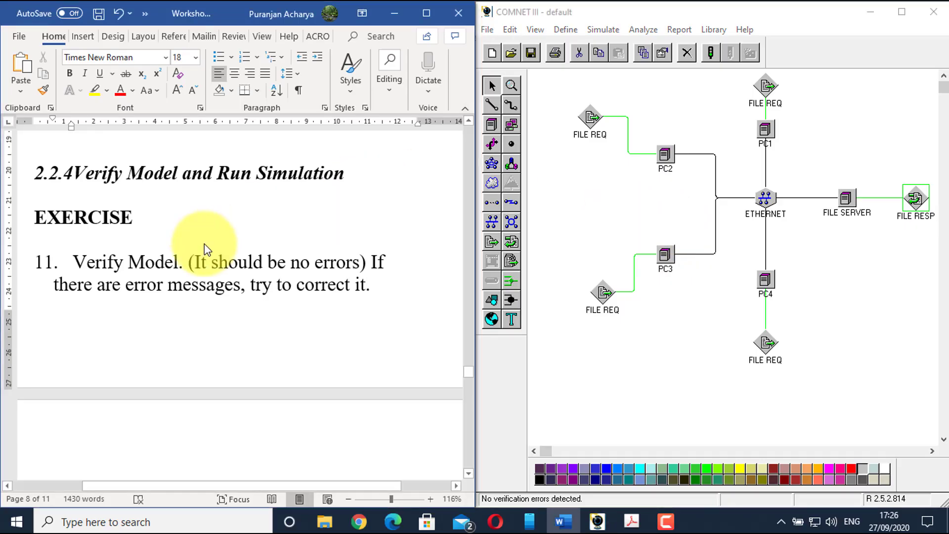
Following exercise 12, set the warmup length in the simulation run parameters to 120 seconds.
scroll(203, 244, "down", 5)
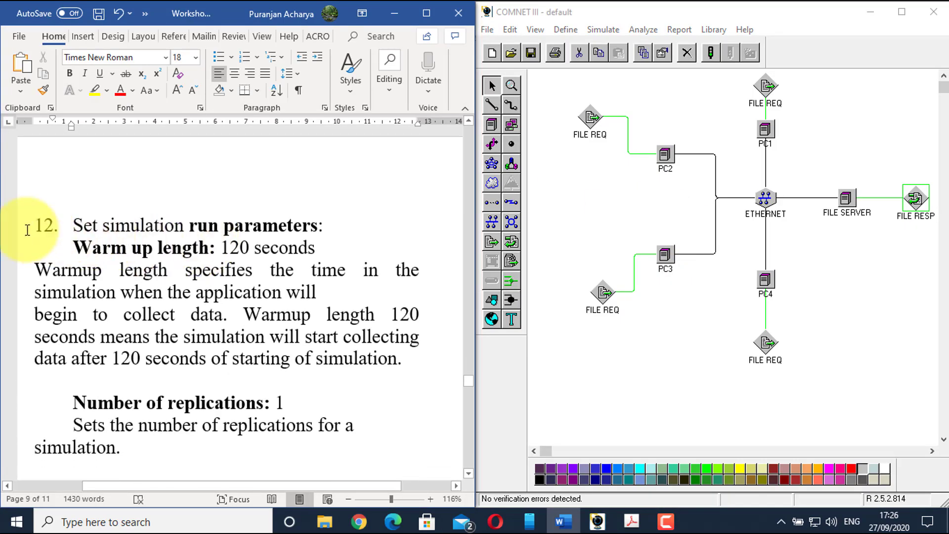
left_click(41, 226)
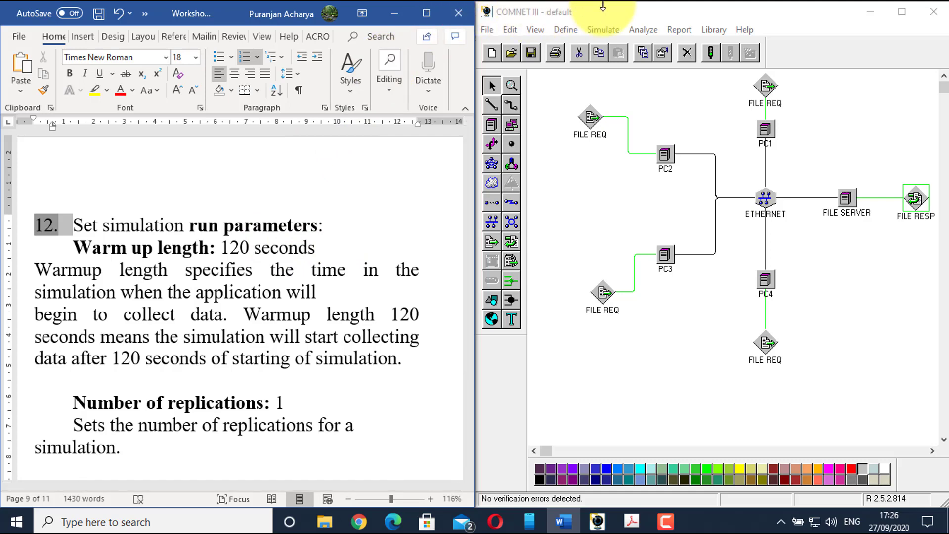
left_click(609, 29)
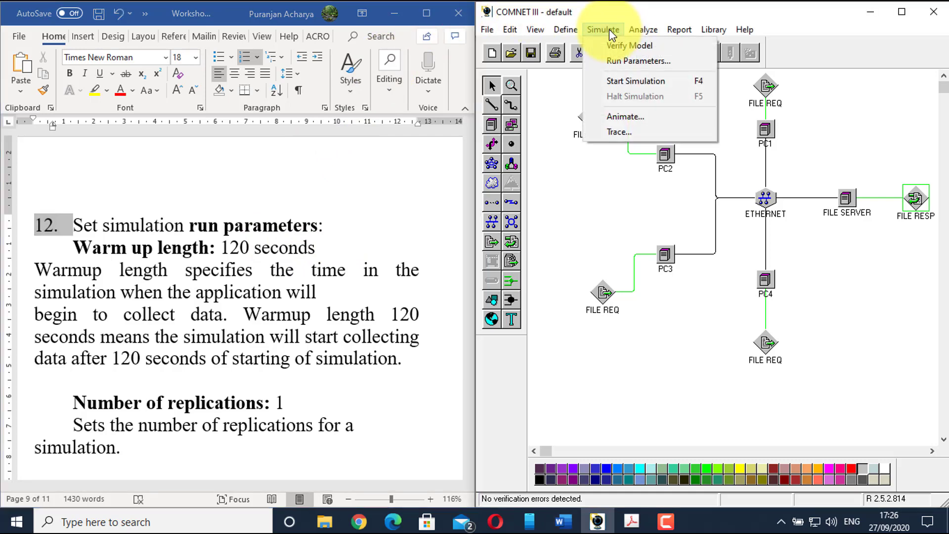
left_click(630, 61)
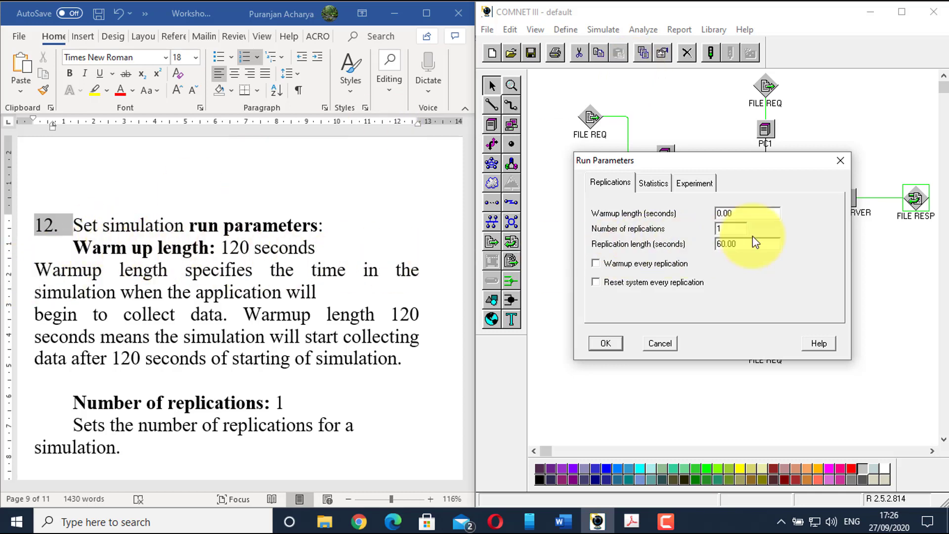
double_click(759, 214)
type("120")
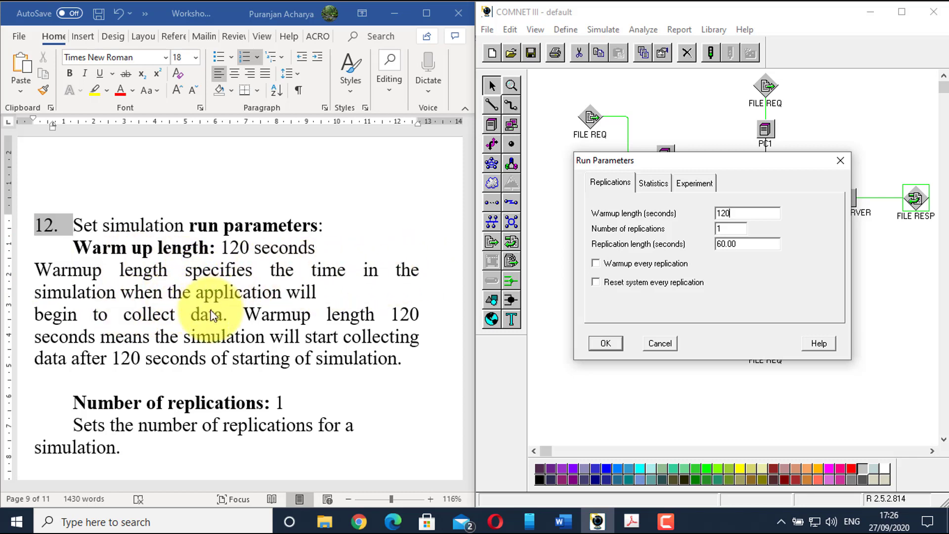
Keep the number of replications at 1 and set the replication length to 3600 seconds, per the workshop document.
scroll(212, 315, "down", 1)
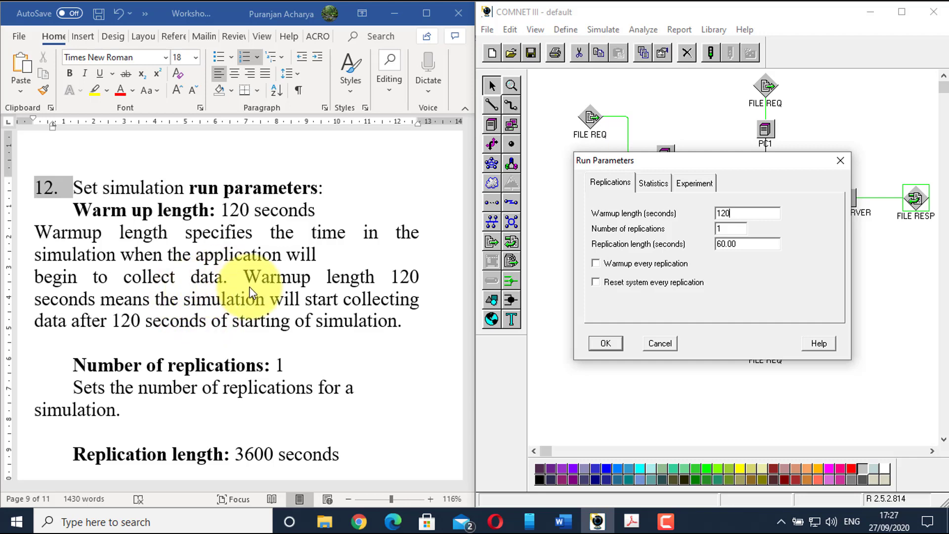
scroll(262, 301, "down", 1)
left_click(741, 230)
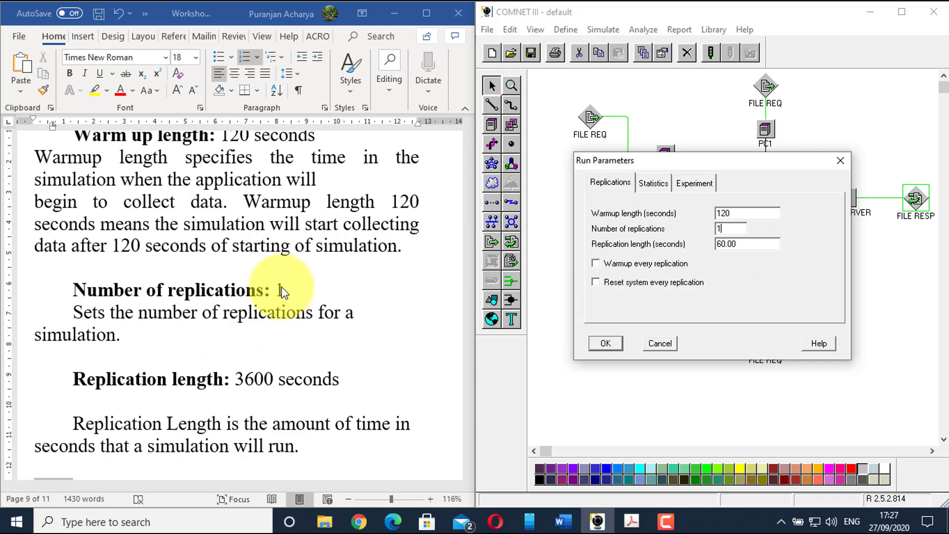
scroll(281, 286, "down", 3)
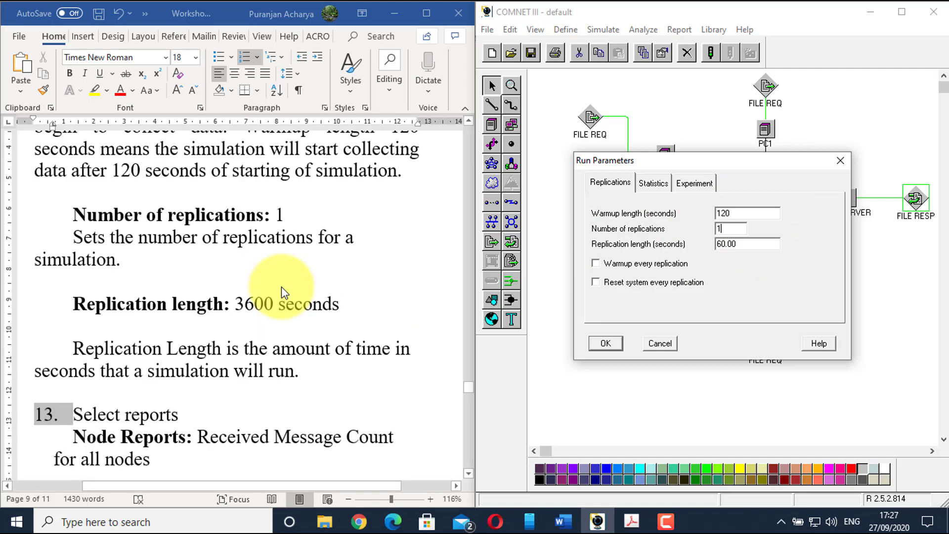
double_click(731, 247)
type("3600")
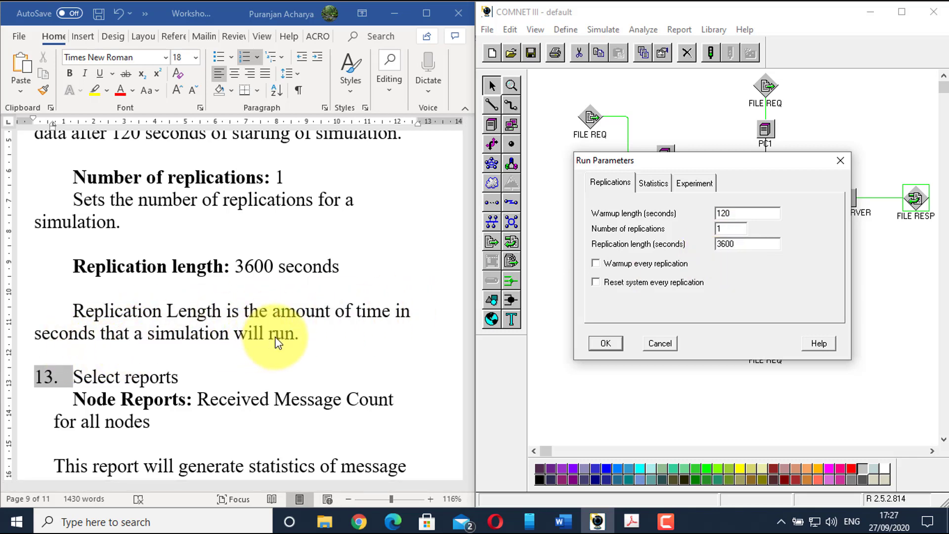
Check the replication length note in the workshop document and accept the simulation run parameters.
left_click(322, 290)
scroll(322, 291, "down", 1)
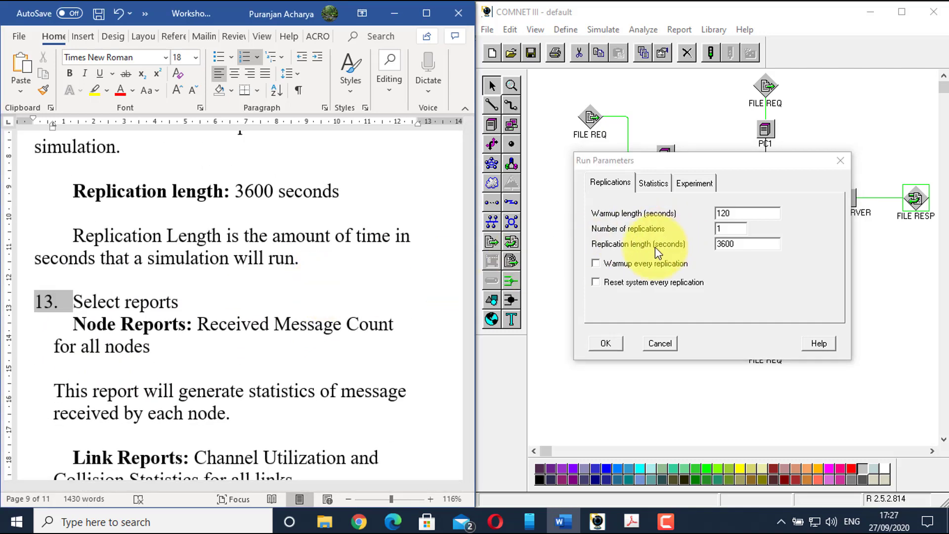
left_click(611, 342)
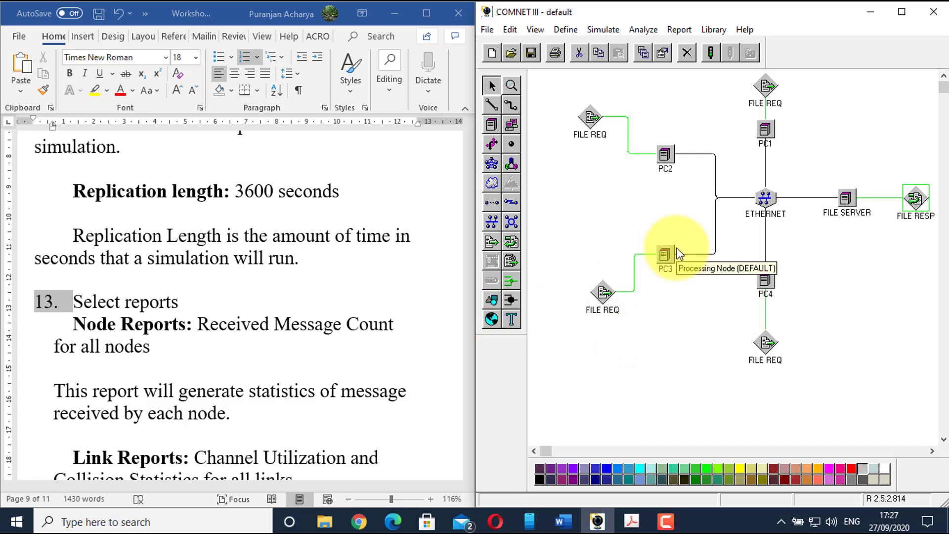
Following exercise 13 in the workshop document, open the report selection and look over the available report categories.
left_click(92, 300)
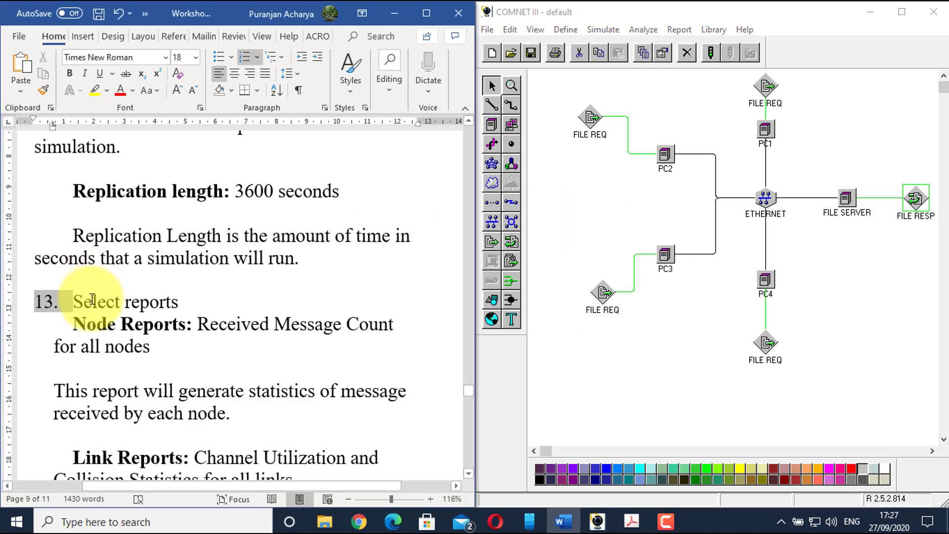
scroll(92, 299, "down", 2)
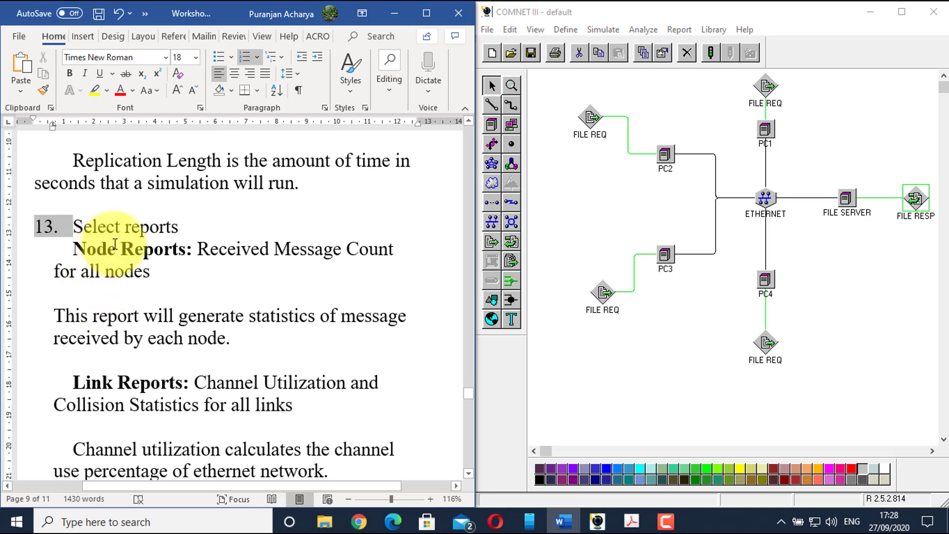
triple_click(100, 227)
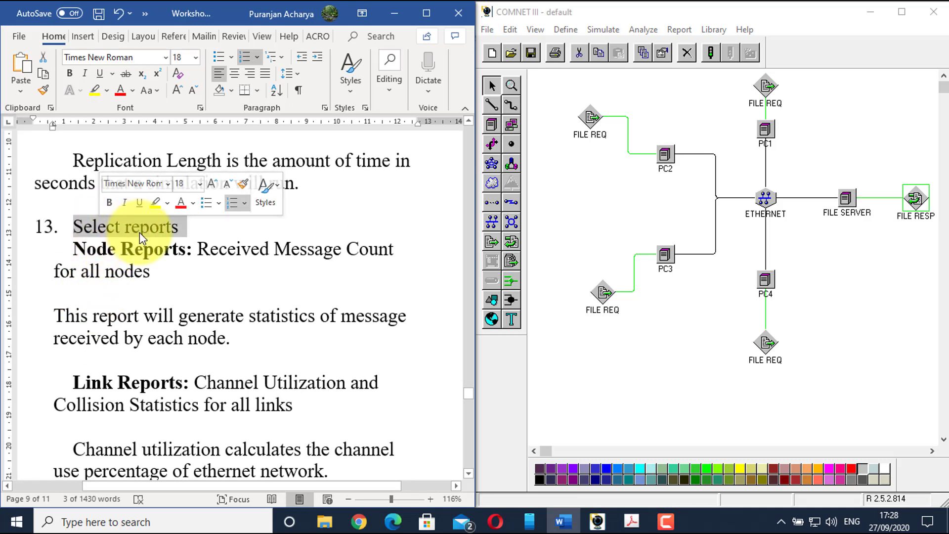
left_click(684, 26)
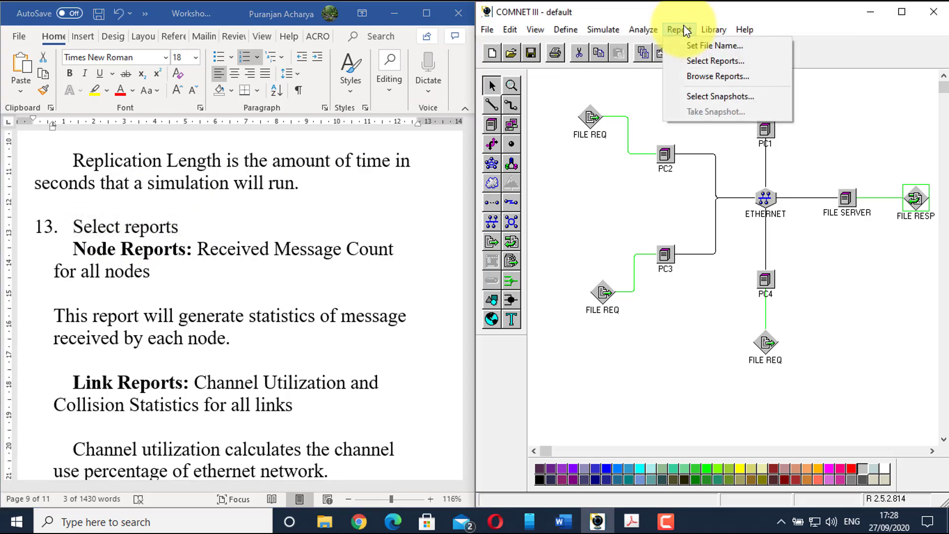
left_click(701, 67)
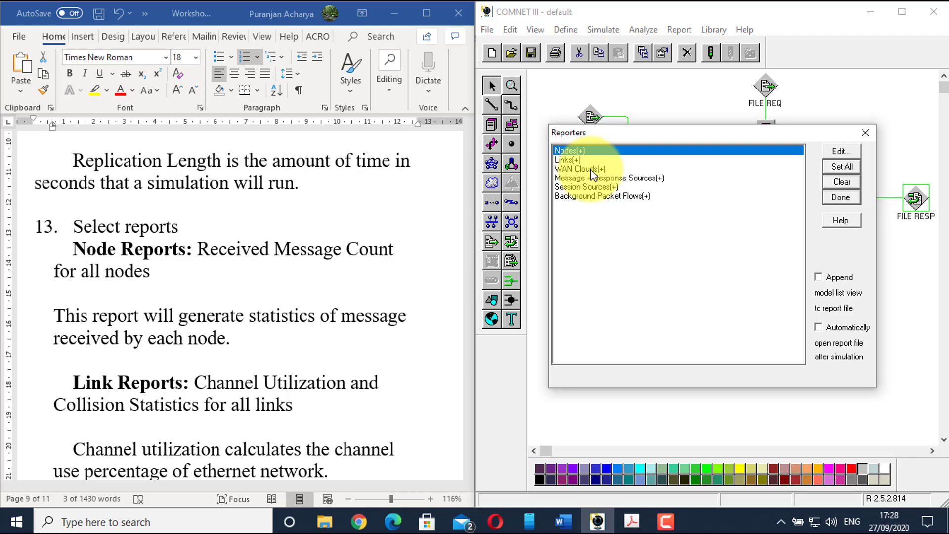
left_click(605, 178)
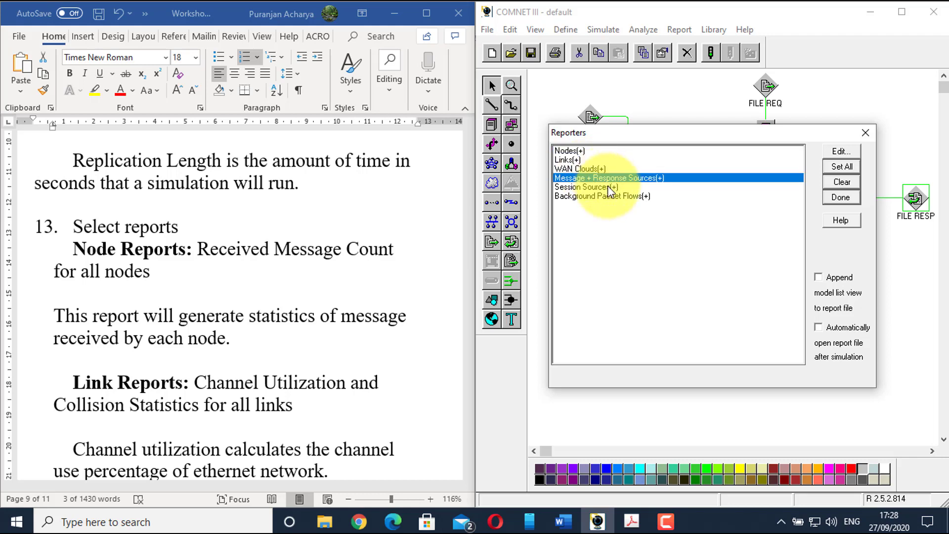
left_click(609, 188)
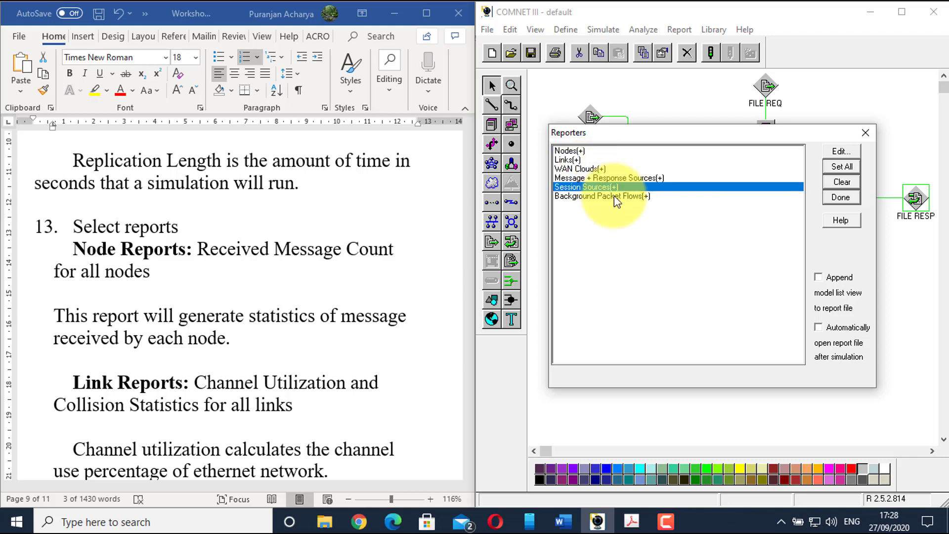
left_click(614, 195)
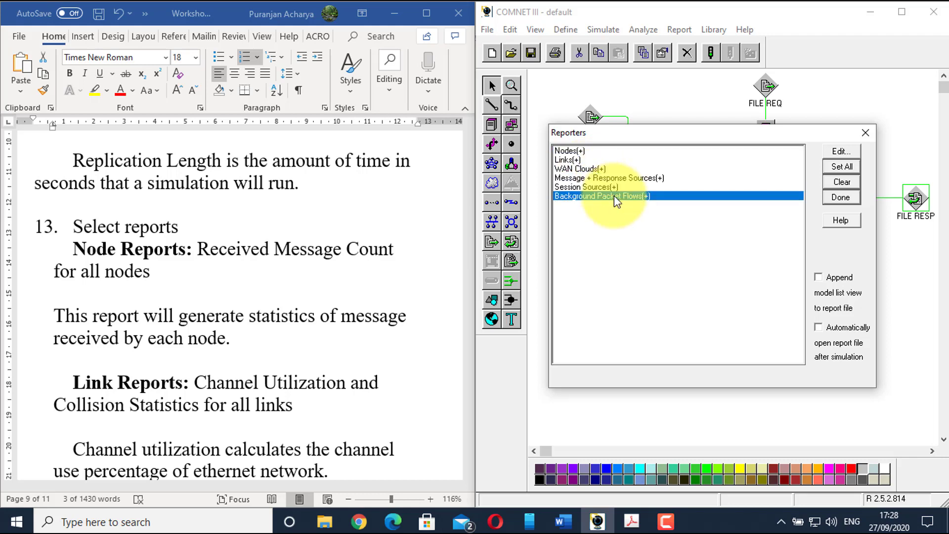
Enable the Received Message Counts node report for all nodes, accept it and collapse the Nodes group.
left_click(572, 152)
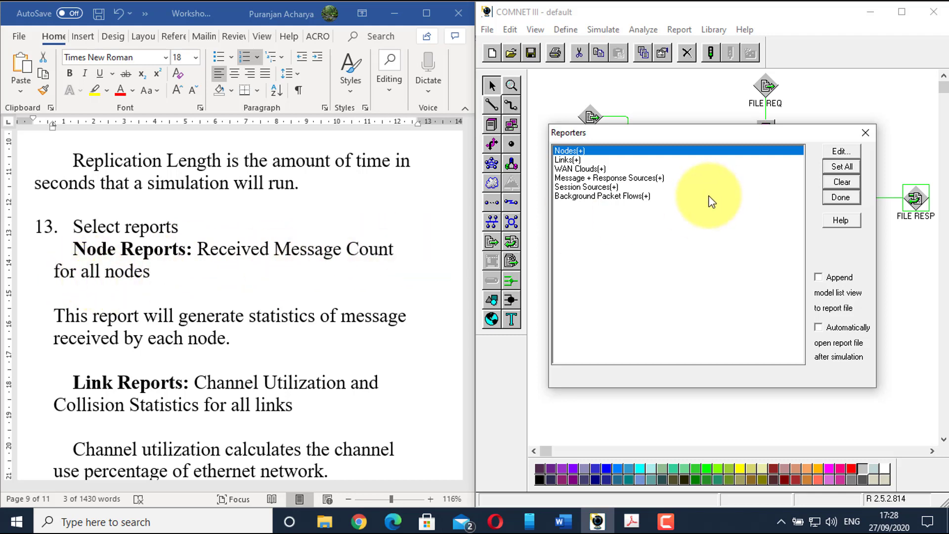
double_click(610, 150)
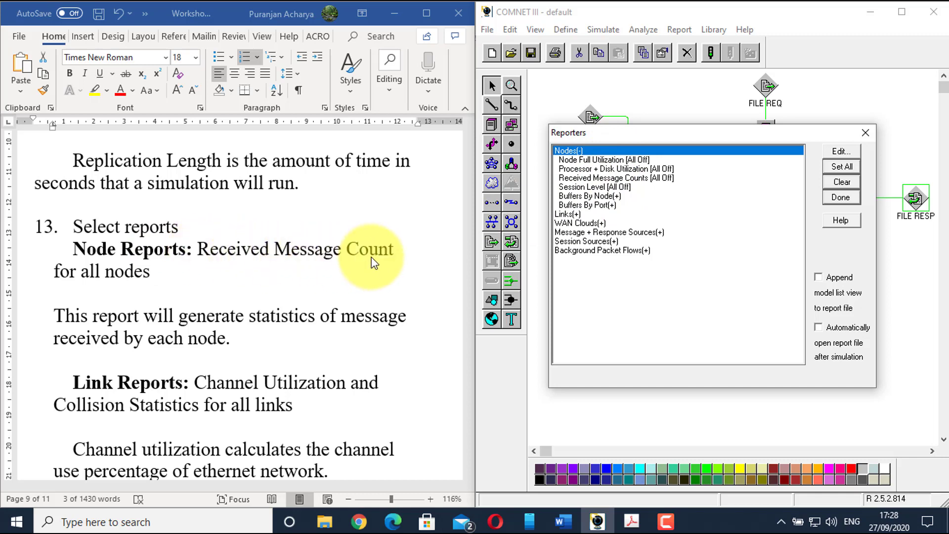
left_click(609, 180)
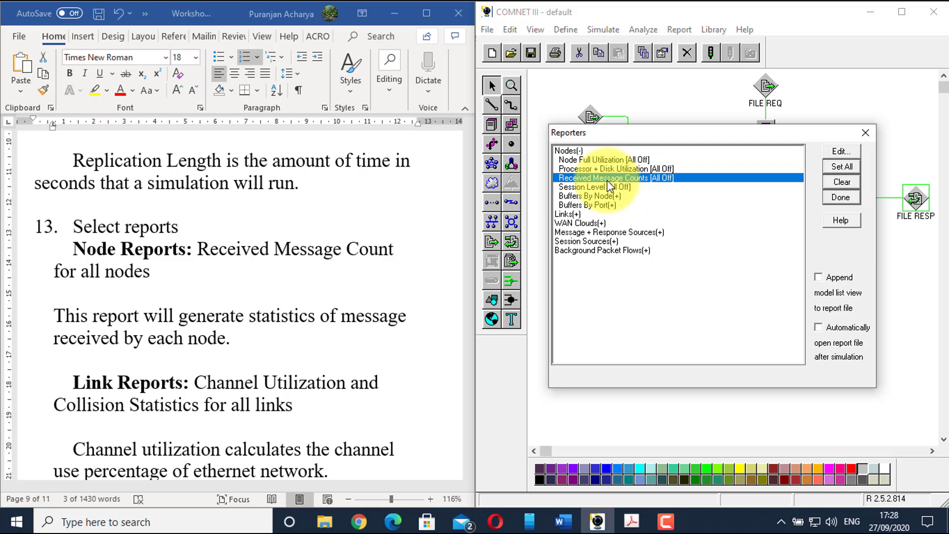
double_click(607, 181)
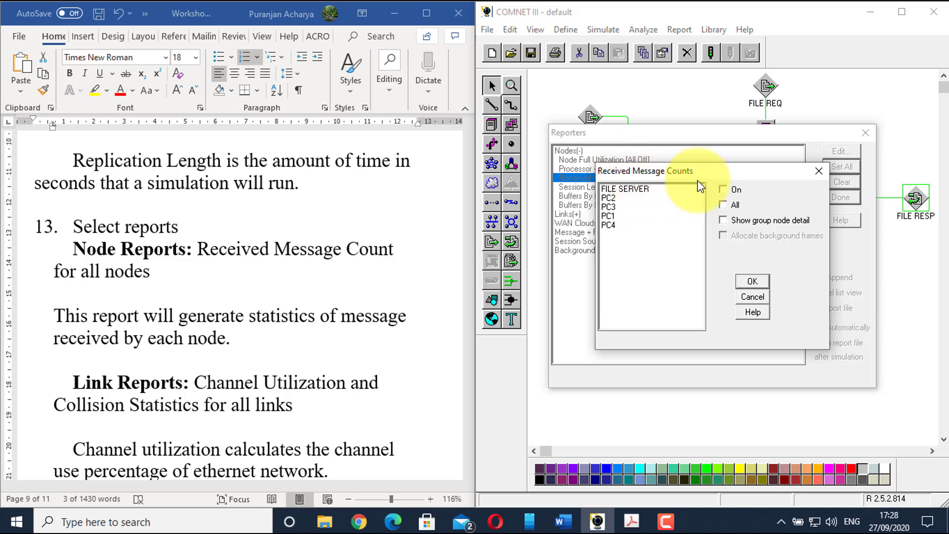
left_click(725, 191)
left_click(723, 207)
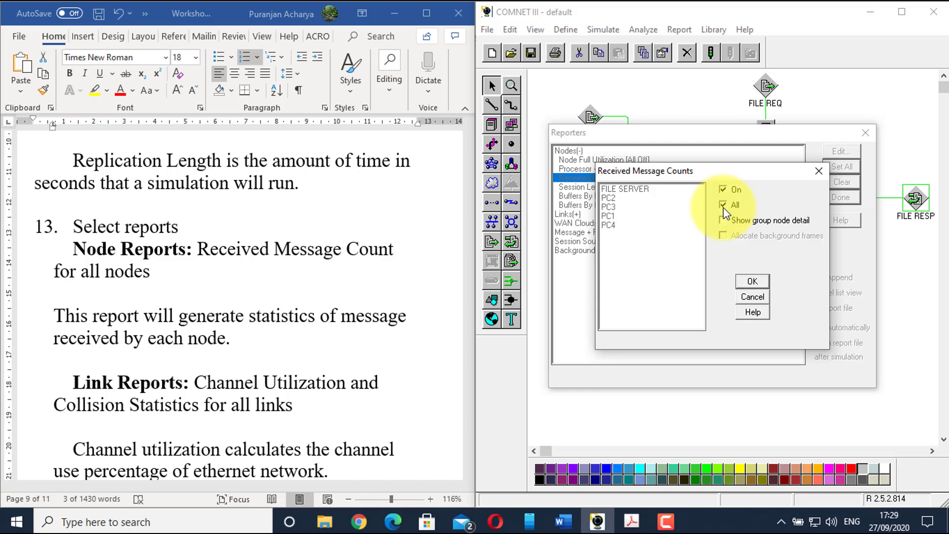
left_click(722, 190)
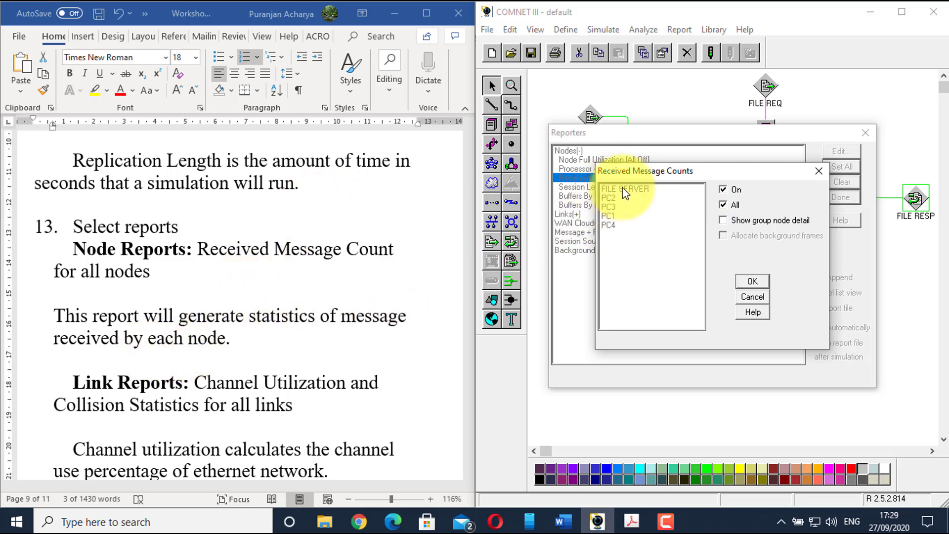
left_click(765, 283)
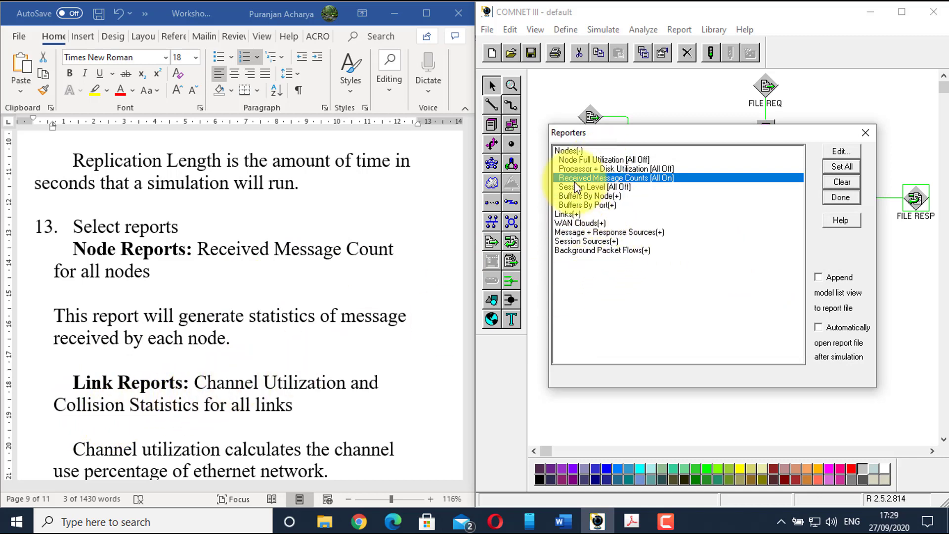
double_click(568, 151)
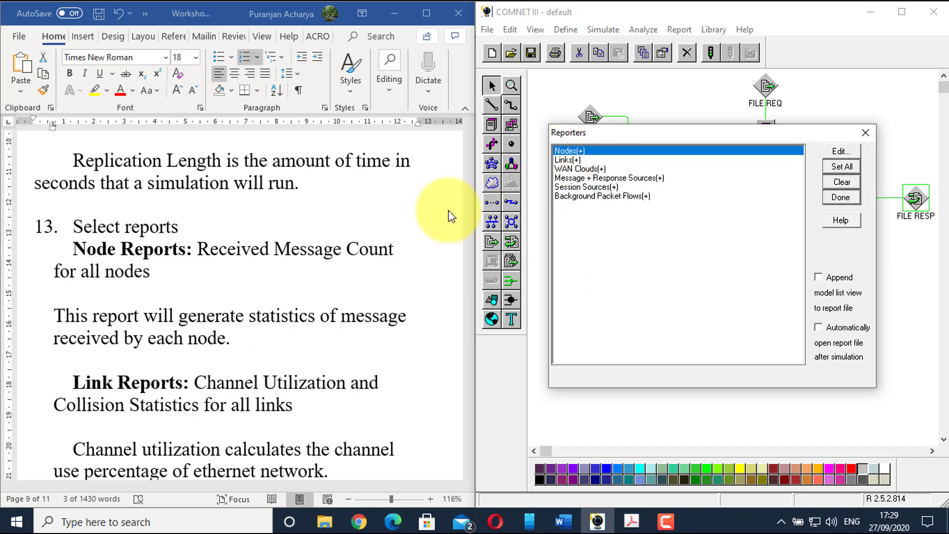
Per the Link Reports instructions, enable the Channel Utilization report for all links and accept it.
scroll(319, 359, "down", 1)
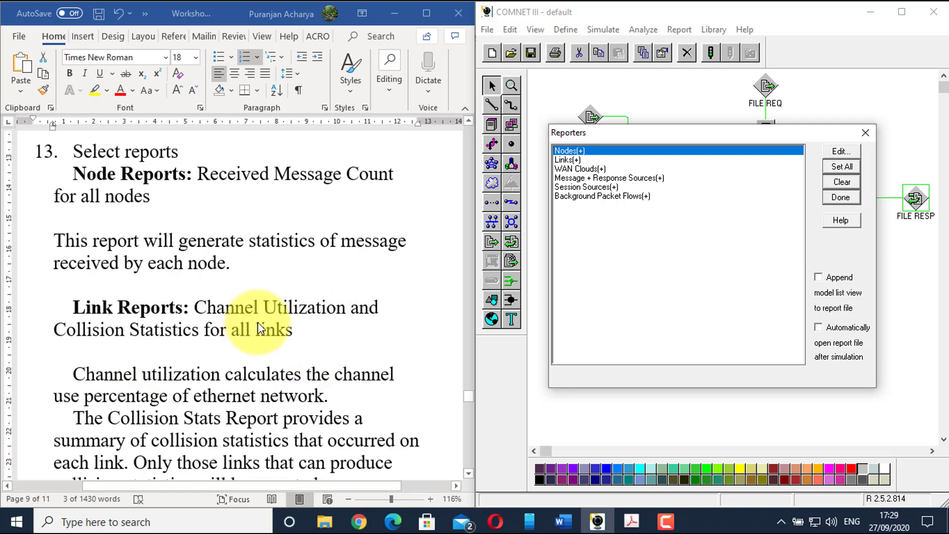
double_click(565, 160)
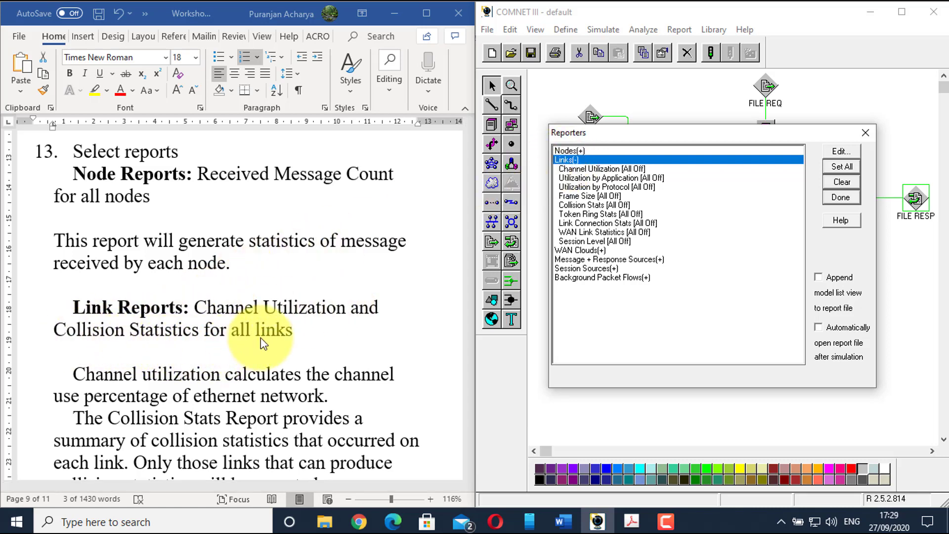
left_click(593, 169)
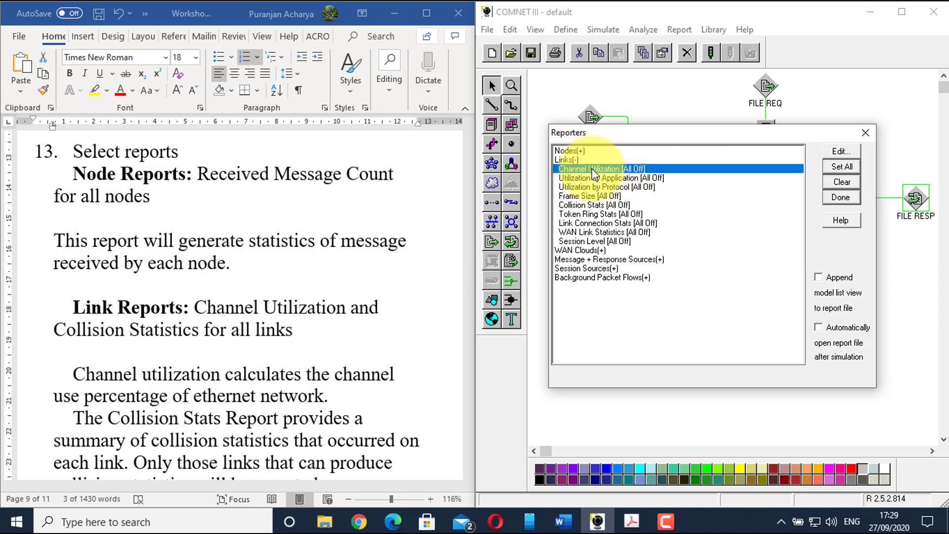
double_click(593, 169)
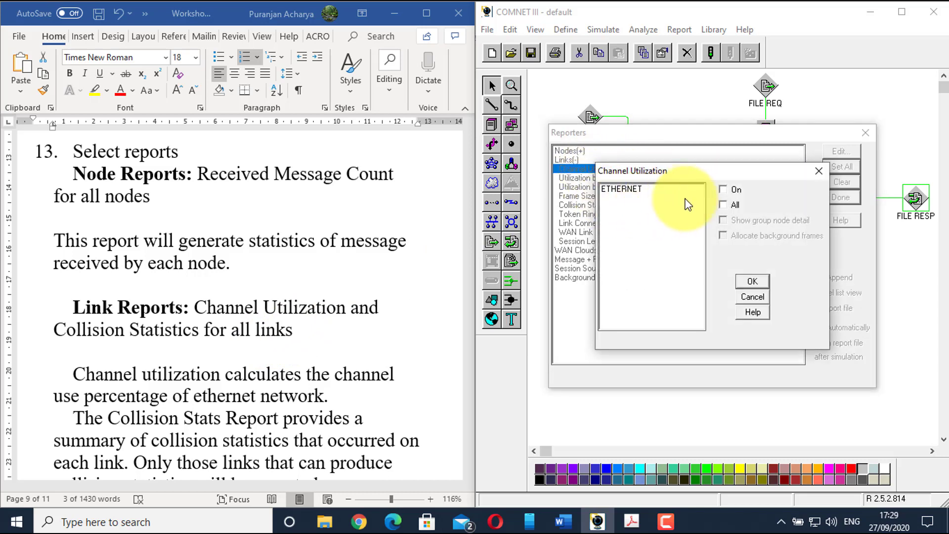
left_click(723, 190)
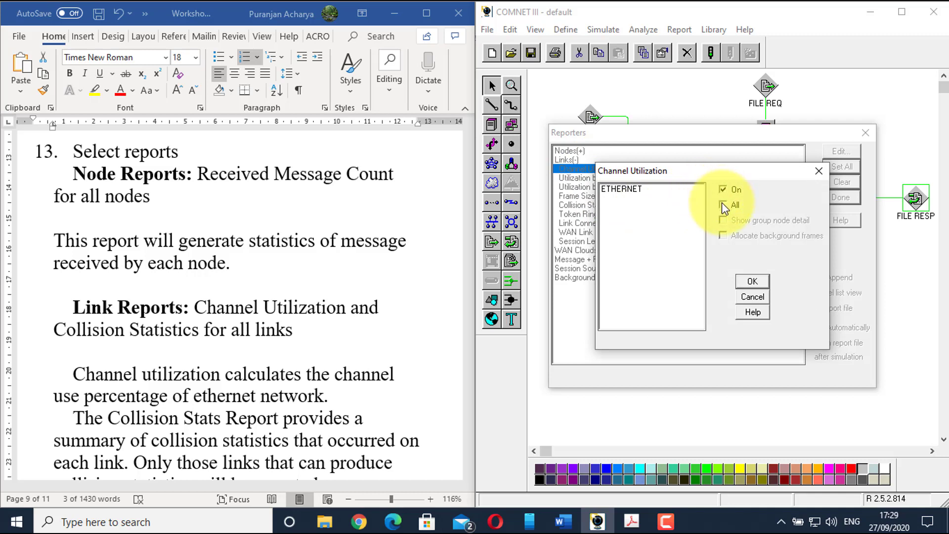
left_click(723, 204)
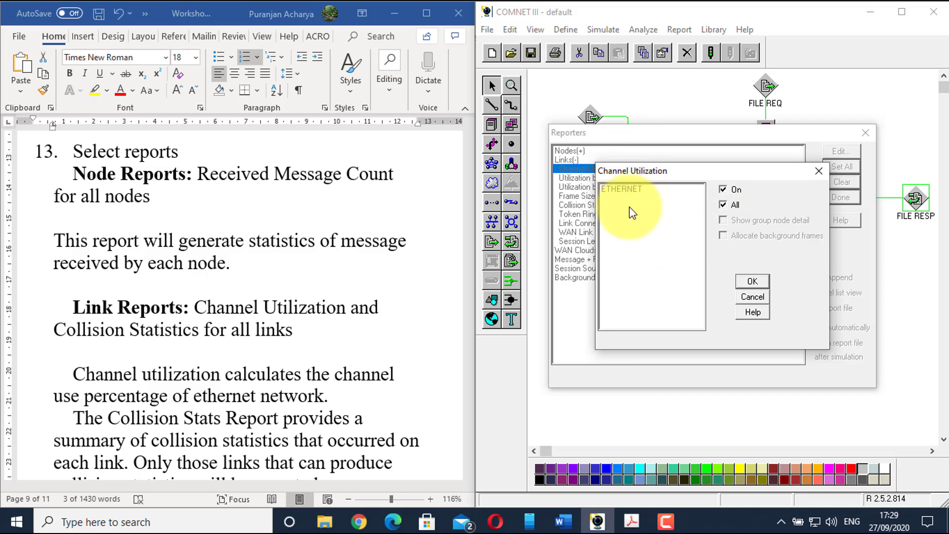
left_click(753, 282)
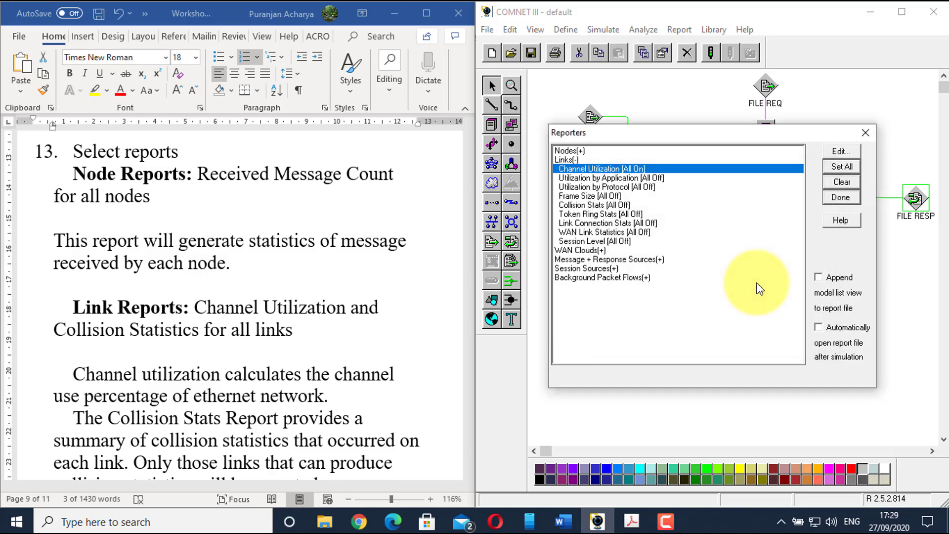
Check the link report descriptions in the workshop document and enable the Collision Stats report for all links.
scroll(175, 270, "down", 3)
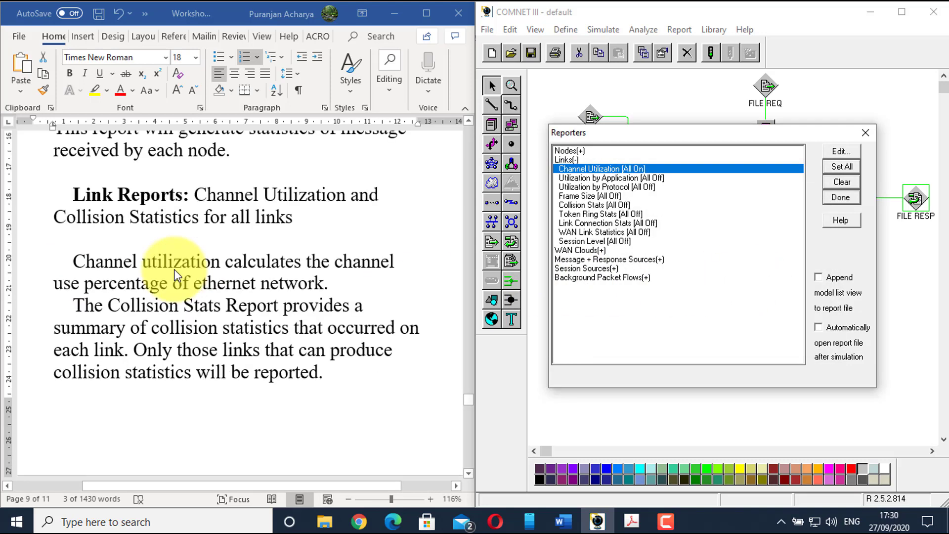
scroll(175, 270, "up", 1)
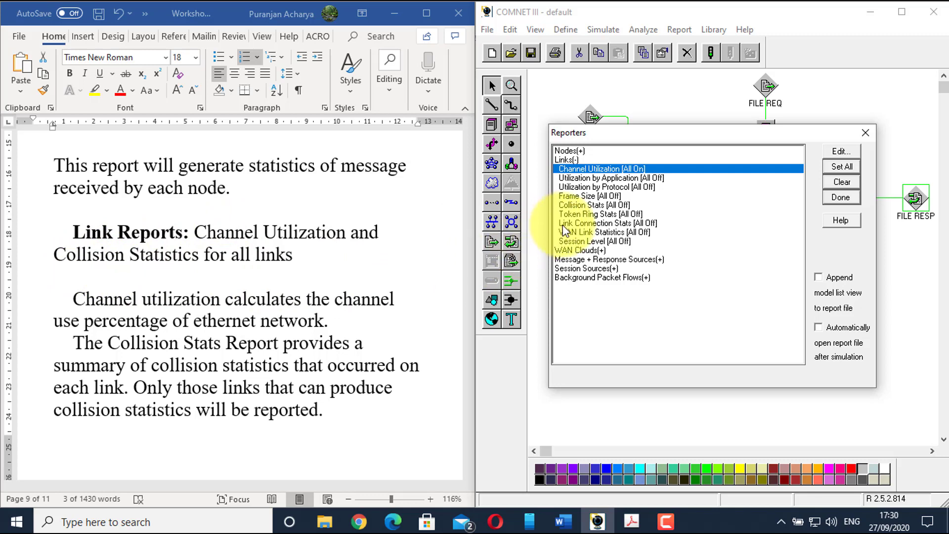
left_click(595, 206)
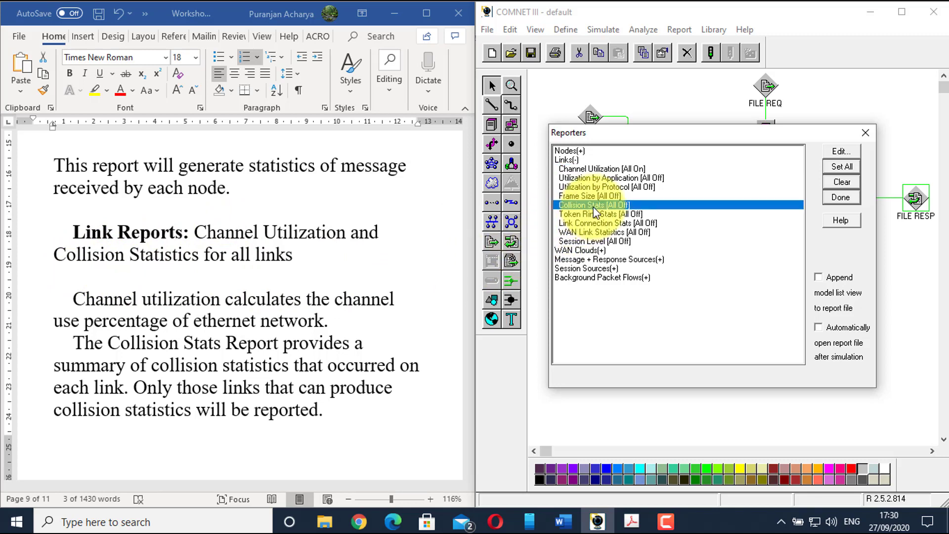
double_click(593, 207)
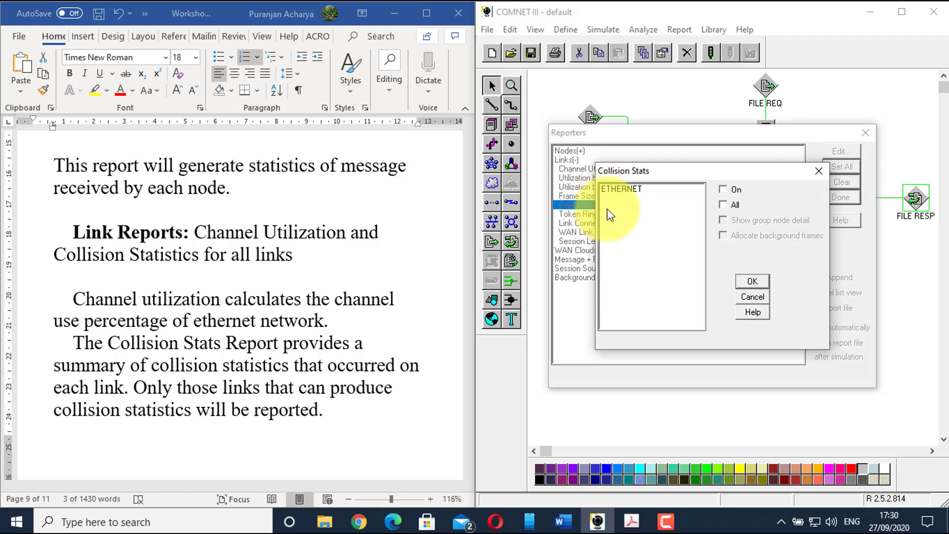
left_click(723, 190)
left_click(724, 207)
left_click(750, 282)
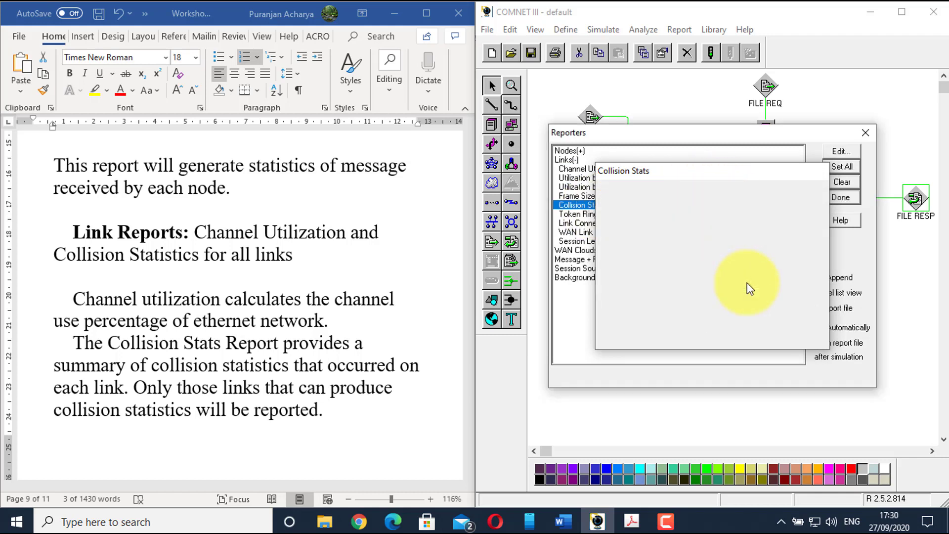
Read the Message and Response Reports instructions in the workshop document and collapse the Links report group.
left_click(243, 308)
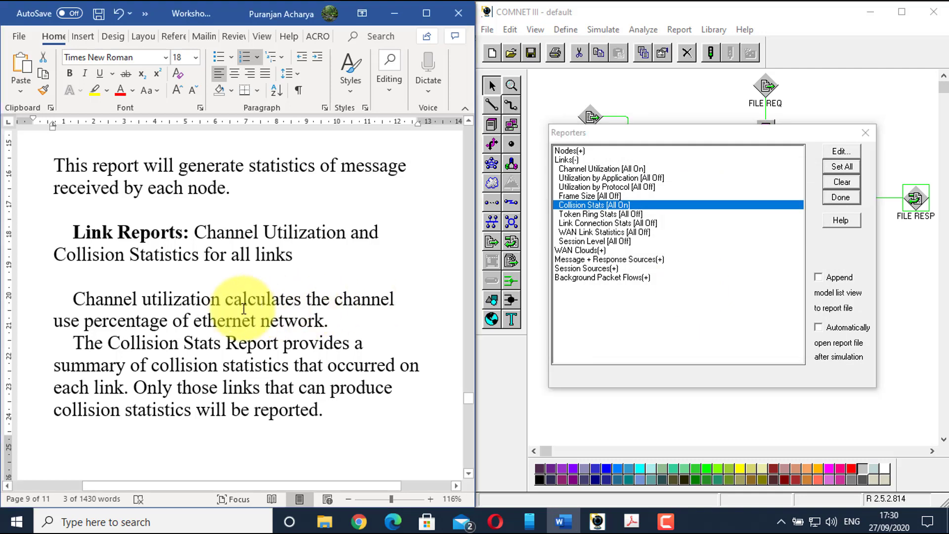
scroll(242, 308, "down", 4)
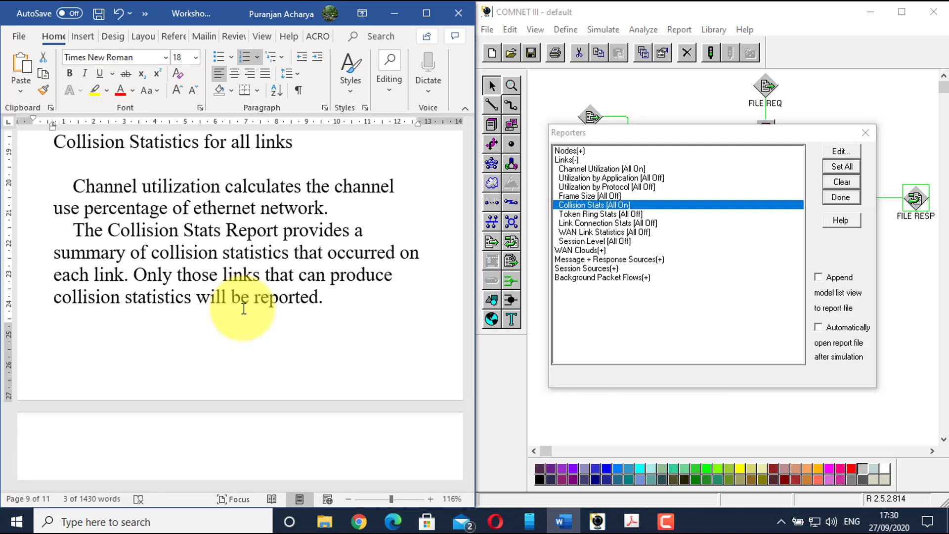
scroll(244, 309, "down", 3)
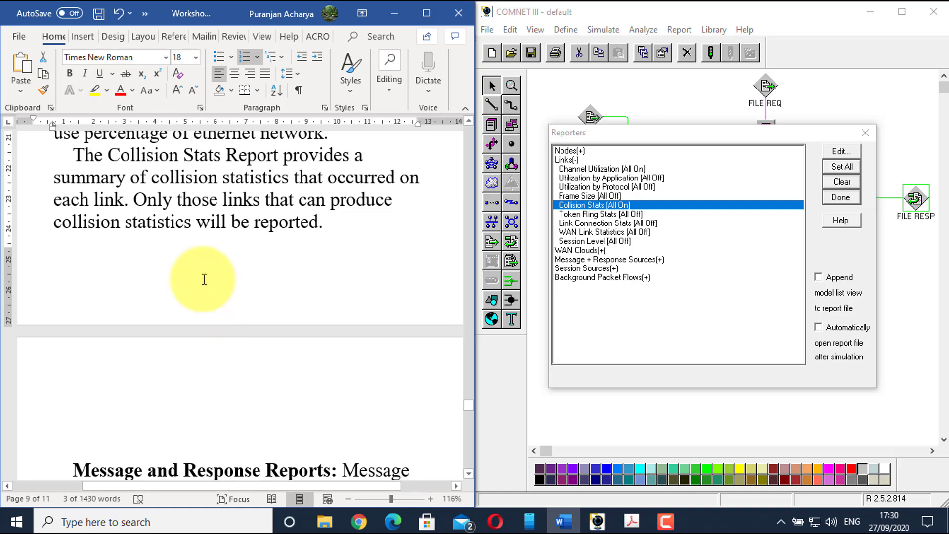
scroll(203, 257, "down", 2)
scroll(203, 256, "down", 3)
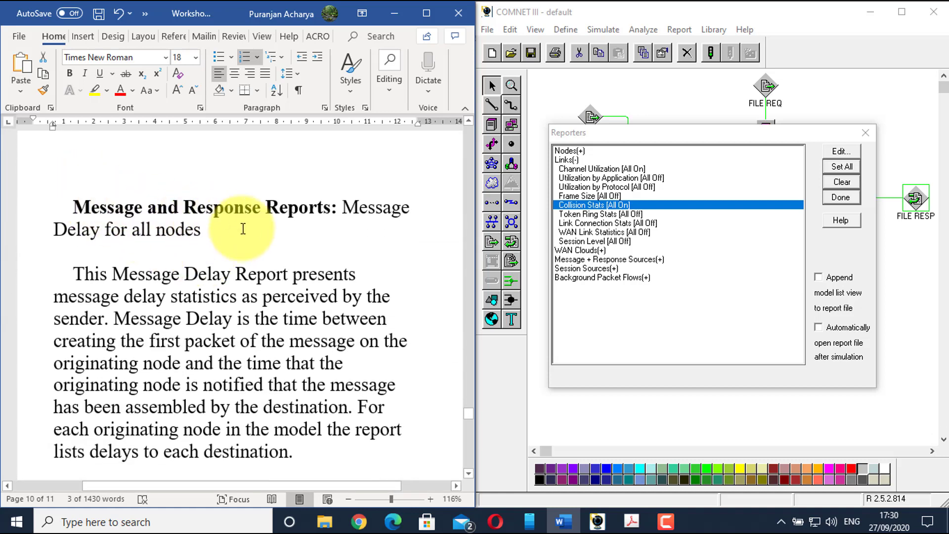
double_click(572, 159)
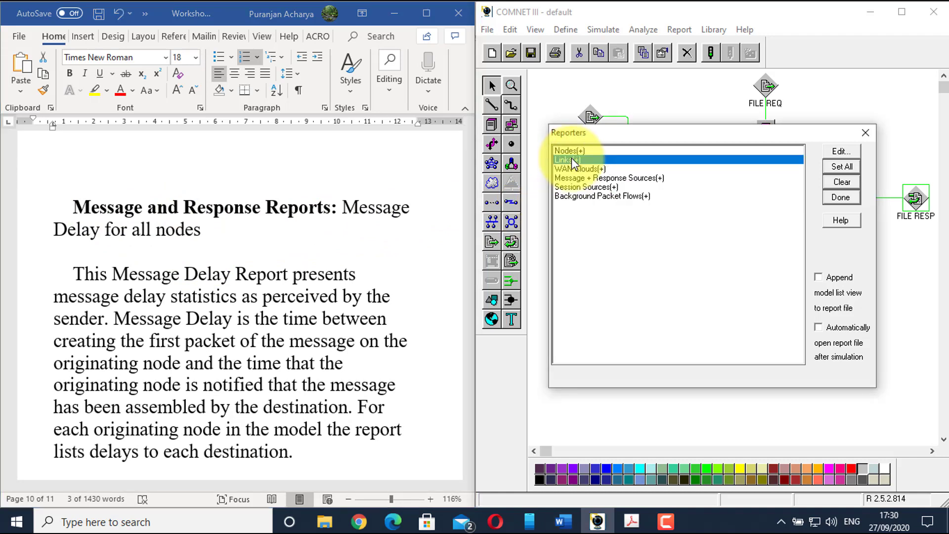
Expand the Message + Response Sources report group and check the workshop document for the report to enable.
left_click(573, 179)
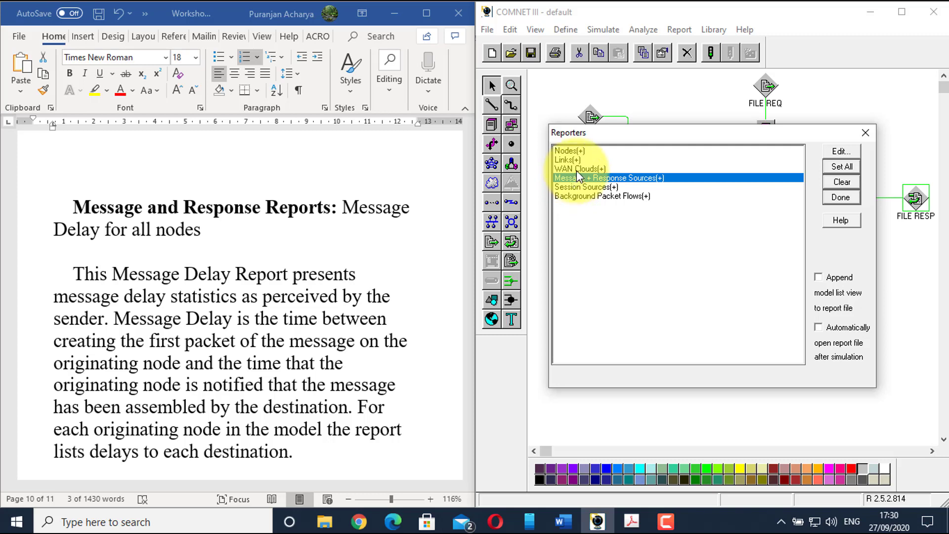
left_click(577, 170)
left_click(578, 188)
left_click(579, 196)
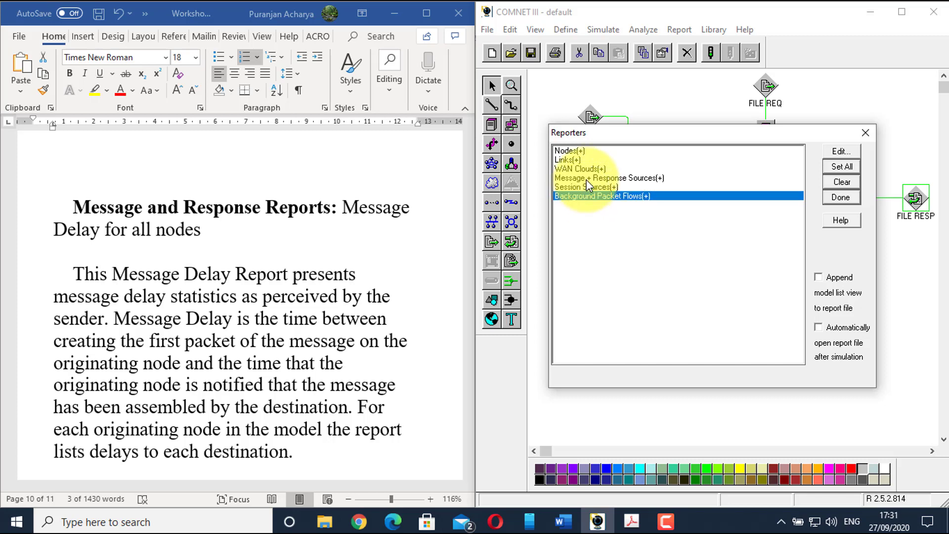
double_click(587, 180)
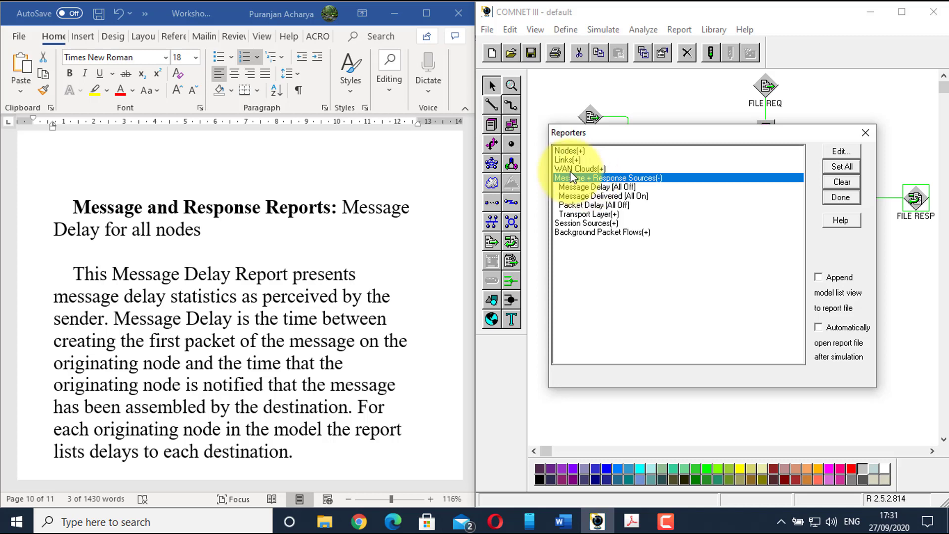
left_click(349, 205)
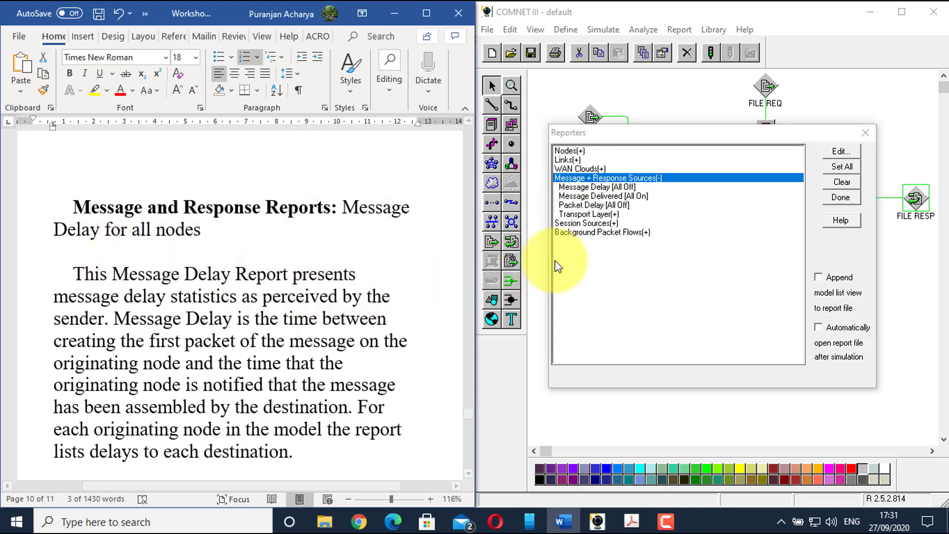
Enable the Message Delay report for all nodes and accept it.
left_click(600, 188)
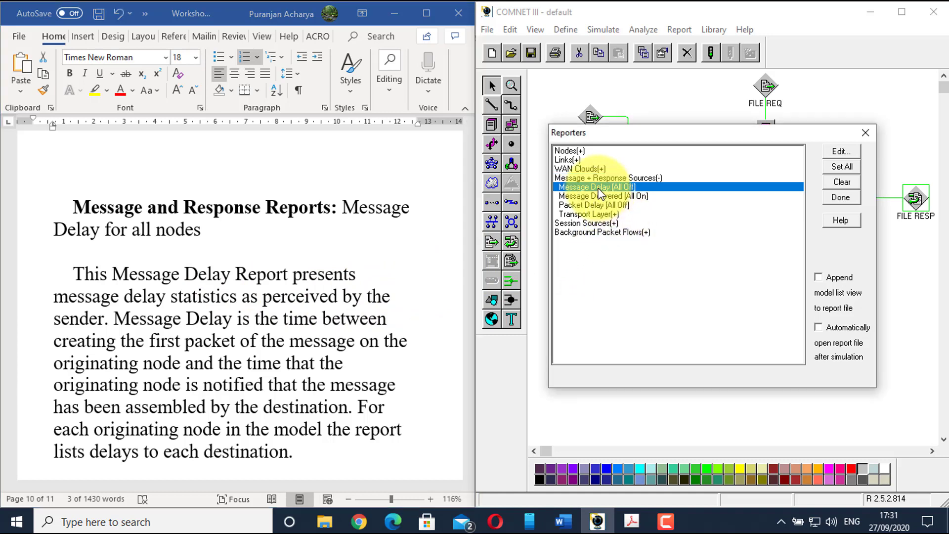
double_click(600, 189)
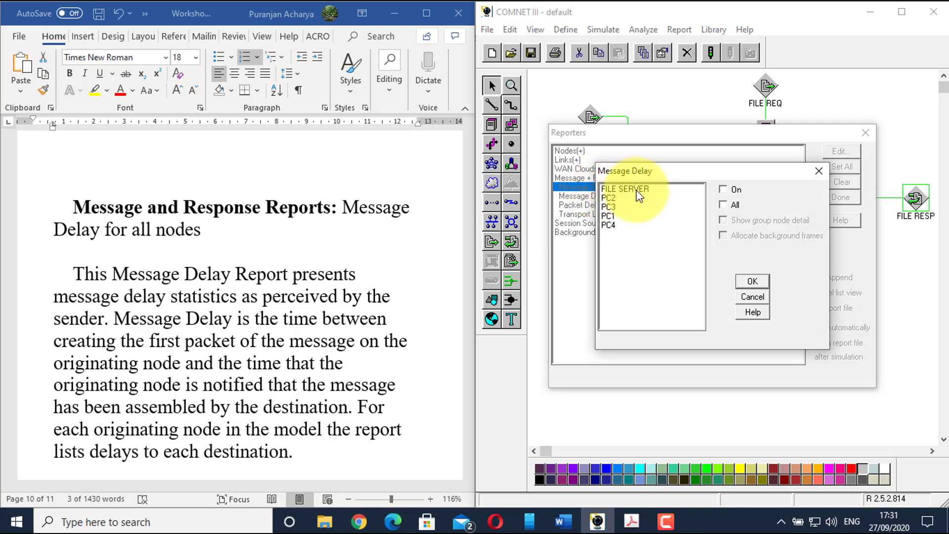
left_click(722, 190)
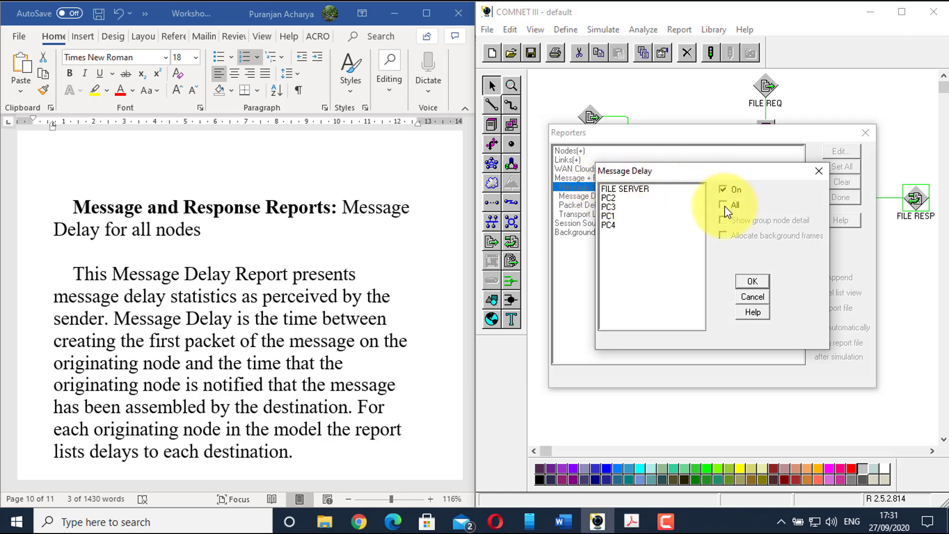
left_click(725, 207)
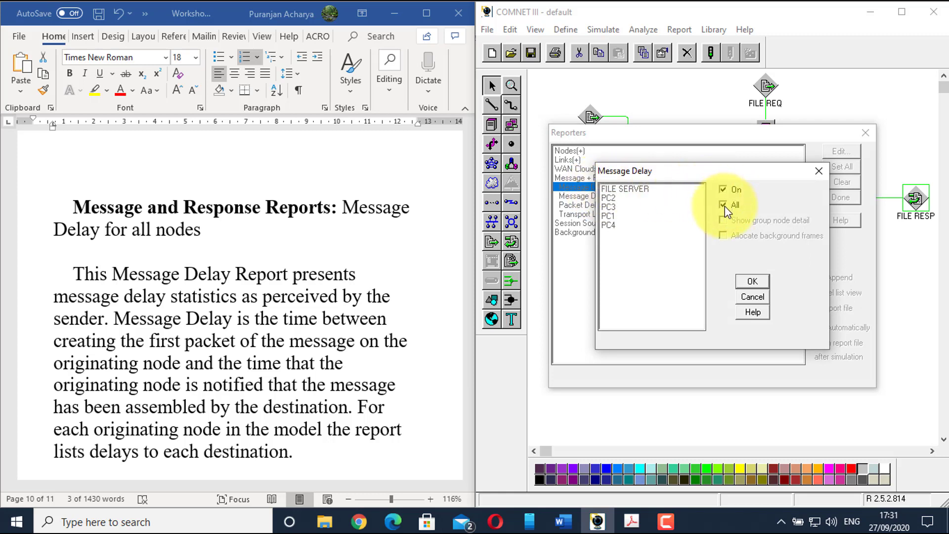
left_click(751, 280)
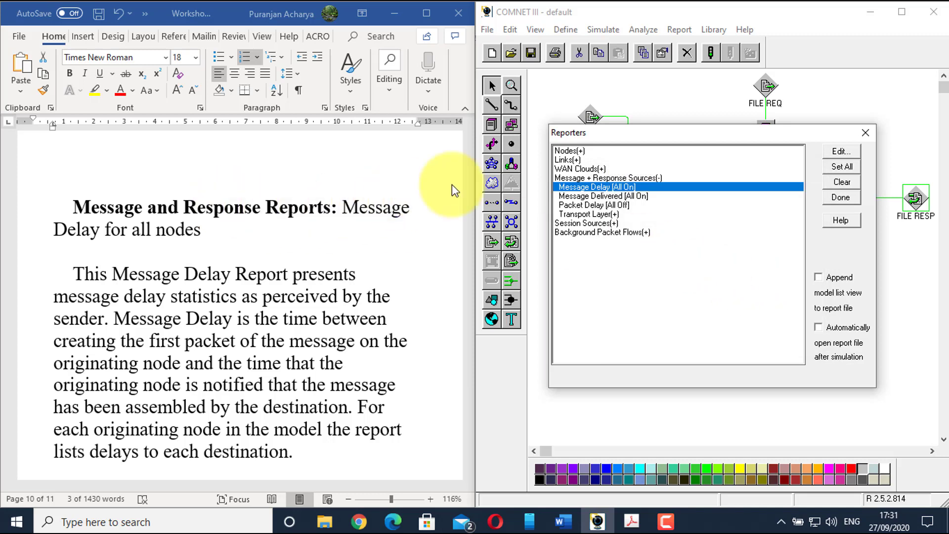
Turn off the Message Delivered report for all nodes and accept the change.
double_click(605, 197)
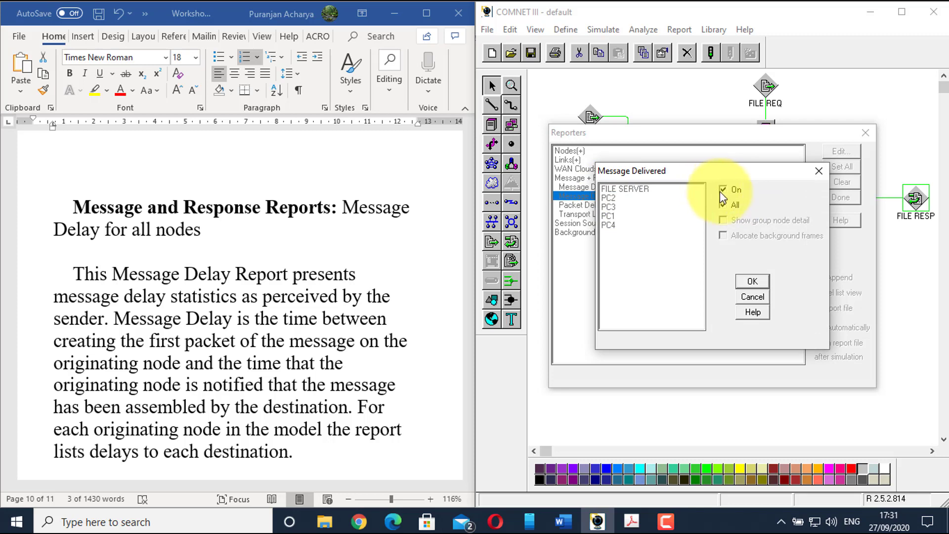
left_click(722, 191)
left_click(723, 204)
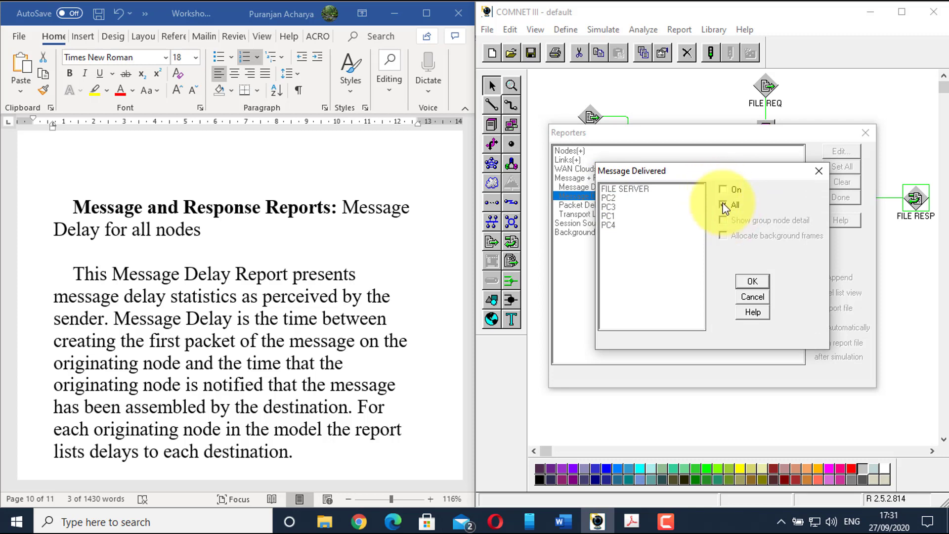
left_click(754, 280)
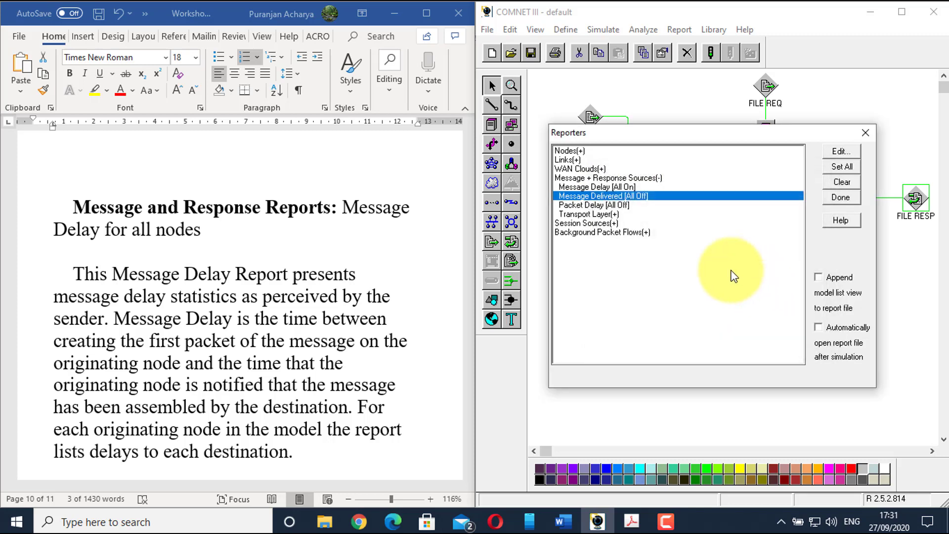
Read the Message Delay description and the remaining instructions in the workshop document, and finish the report selection.
left_click(212, 276)
scroll(215, 275, "down", 1)
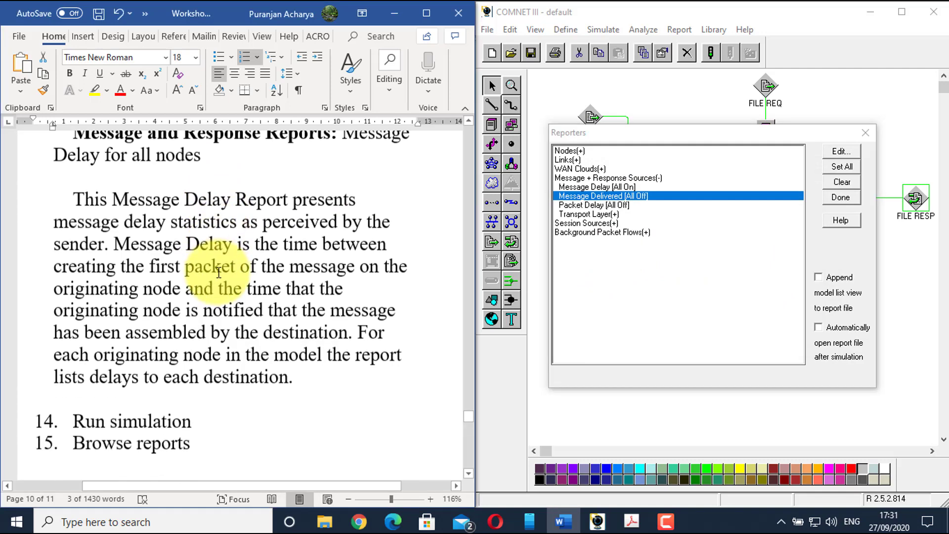
scroll(219, 272, "up", 1)
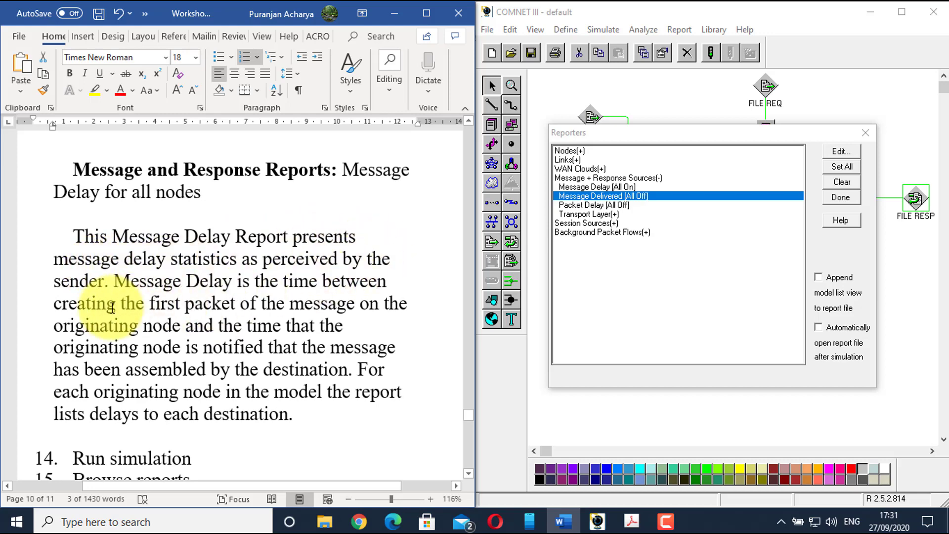
scroll(154, 260, "down", 1)
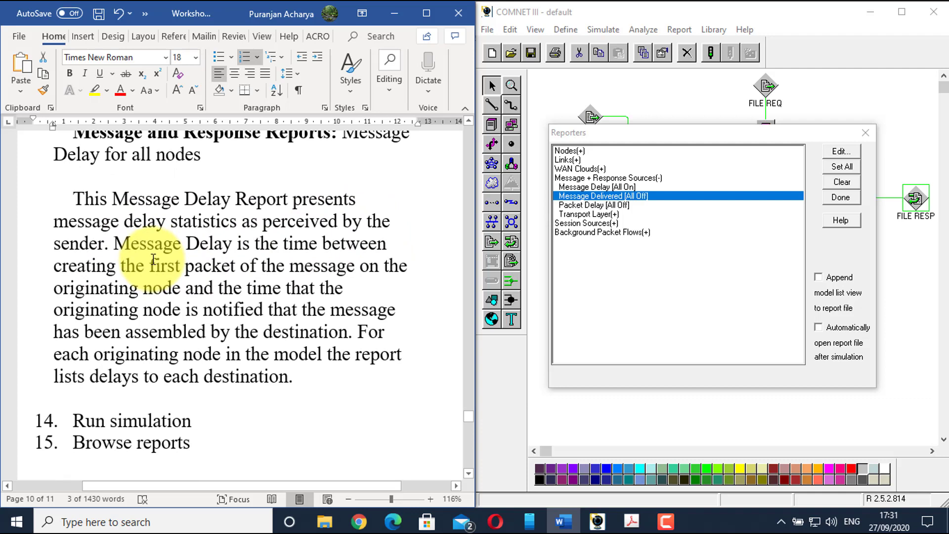
scroll(154, 259, "down", 1)
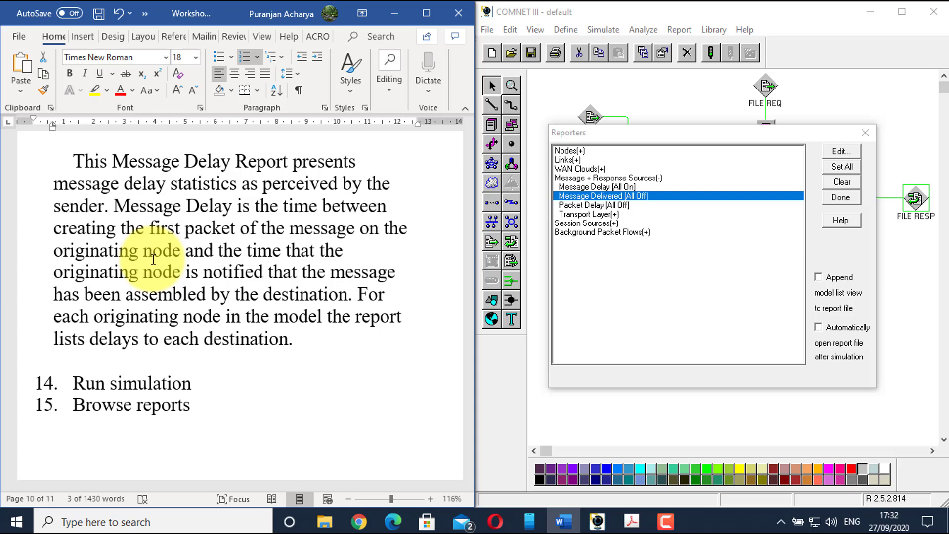
scroll(154, 303, "down", 2)
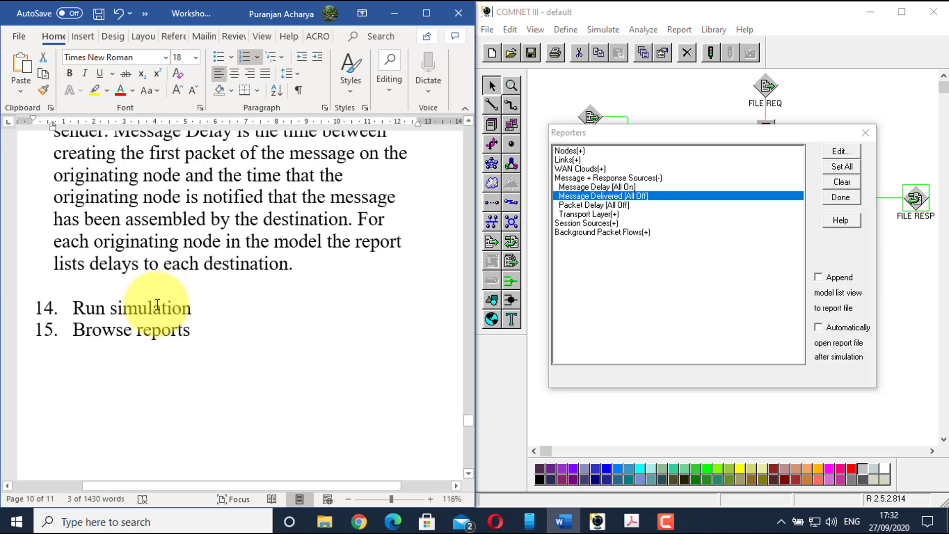
left_click(840, 198)
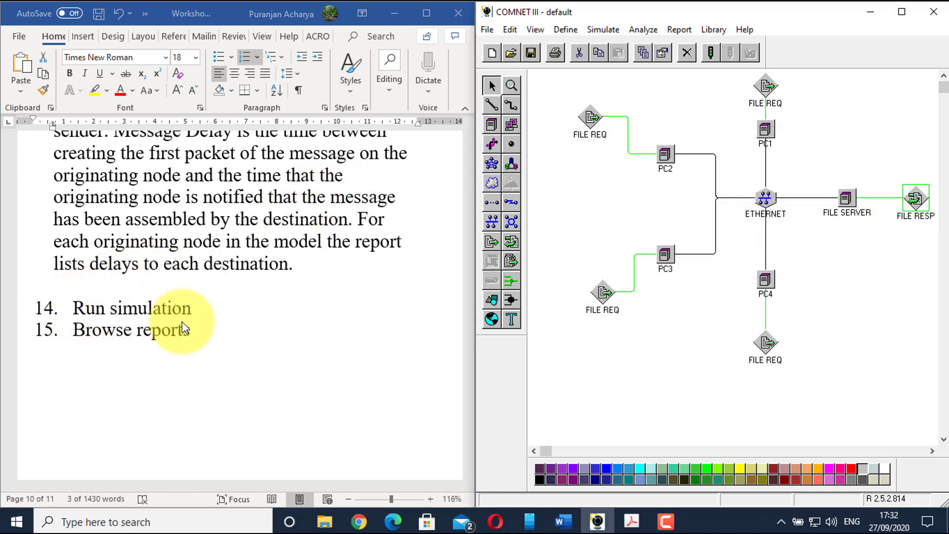
Start the simulation, saving the model as week2tutorial in New folder (3) on the D: drive when asked.
left_click(613, 29)
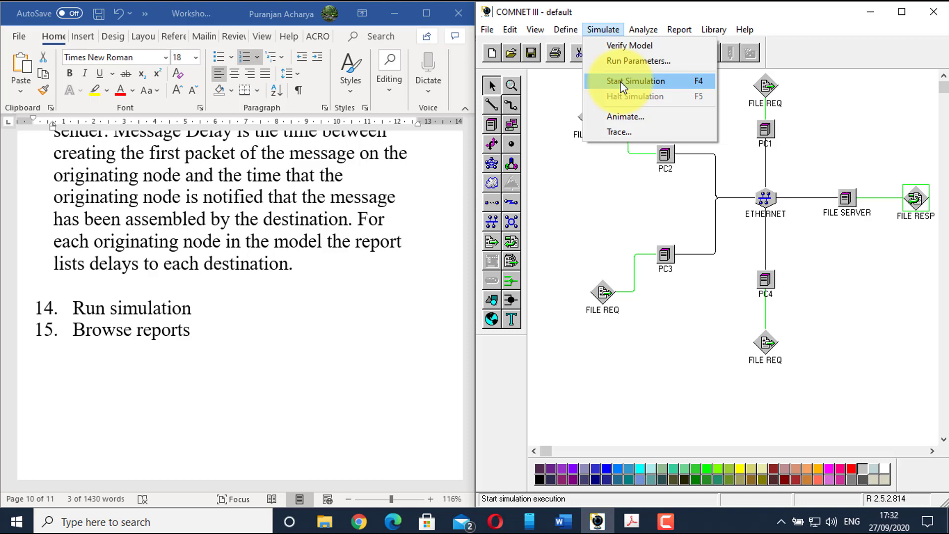
left_click(621, 85)
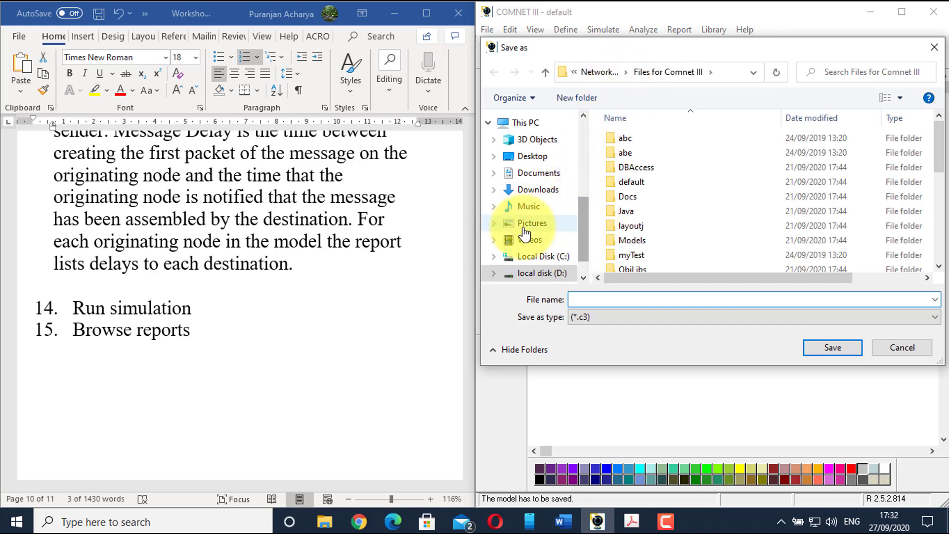
scroll(525, 233, "down", 1)
left_click(539, 234)
left_click(631, 230)
scroll(755, 224, "down", 6)
double_click(661, 254)
left_click(613, 298)
type("week2")
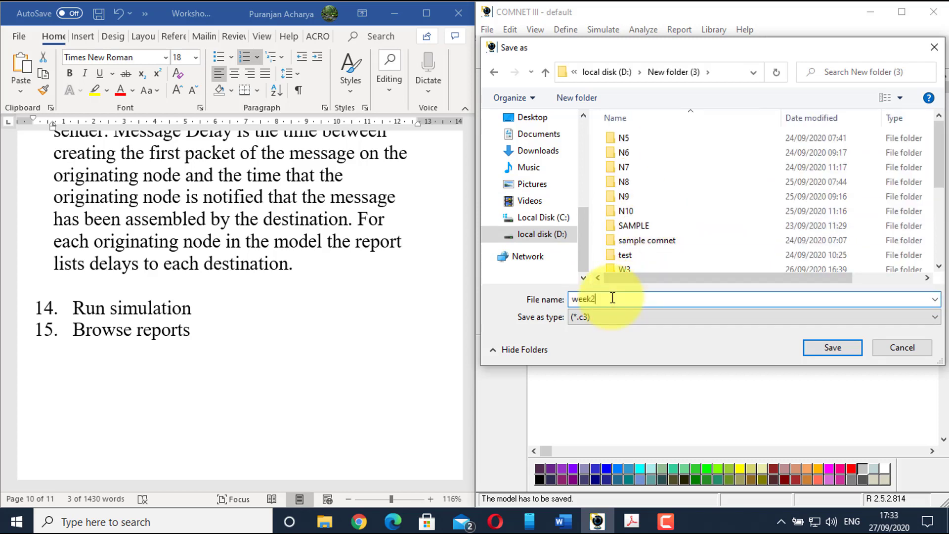
type("tutorial")
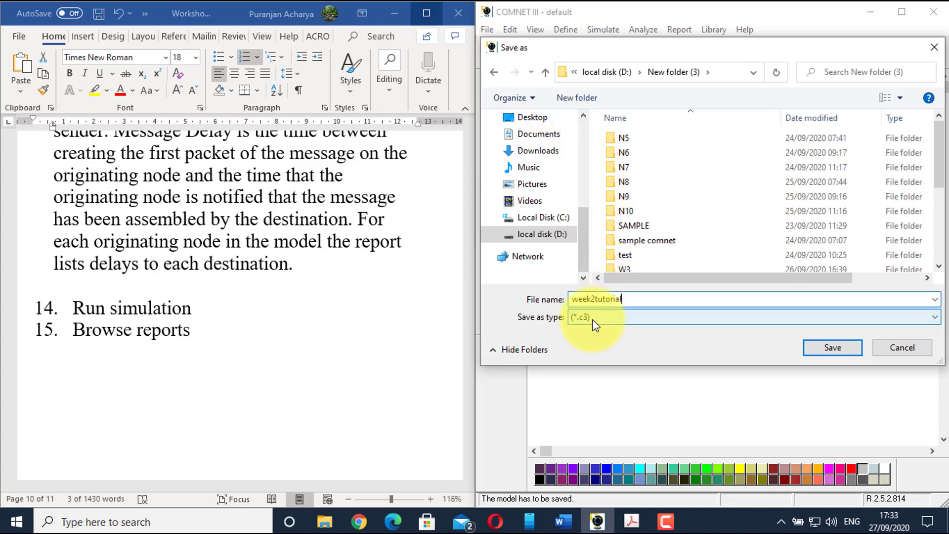
left_click(823, 348)
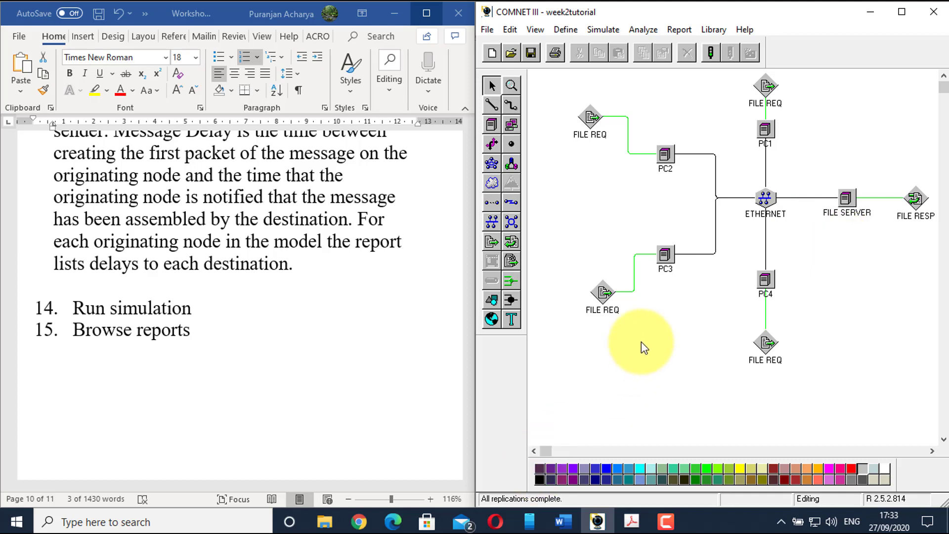
Per the Browse reports instruction, open the report file Stat1.rpt from the week2tutorial folder and maximise its window.
left_click(160, 335)
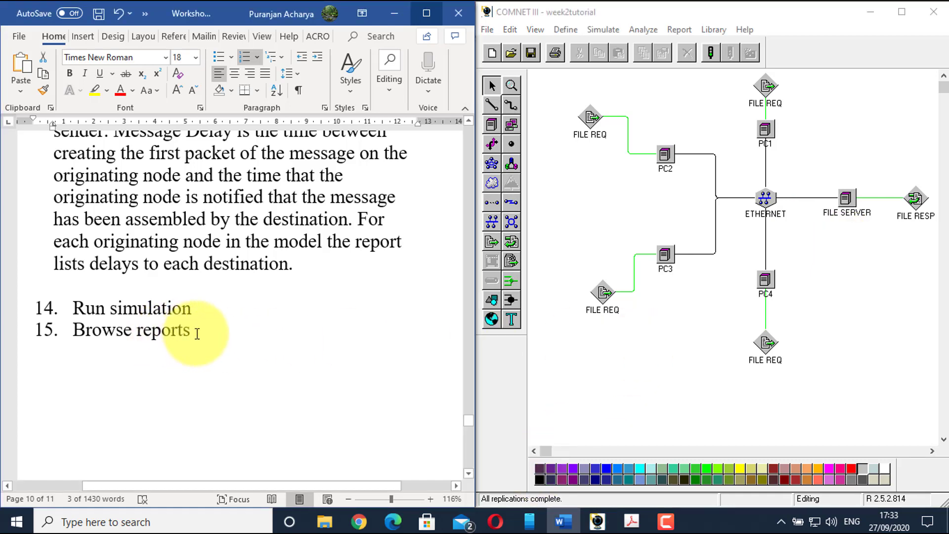
left_click_drag(127, 328, 64, 339)
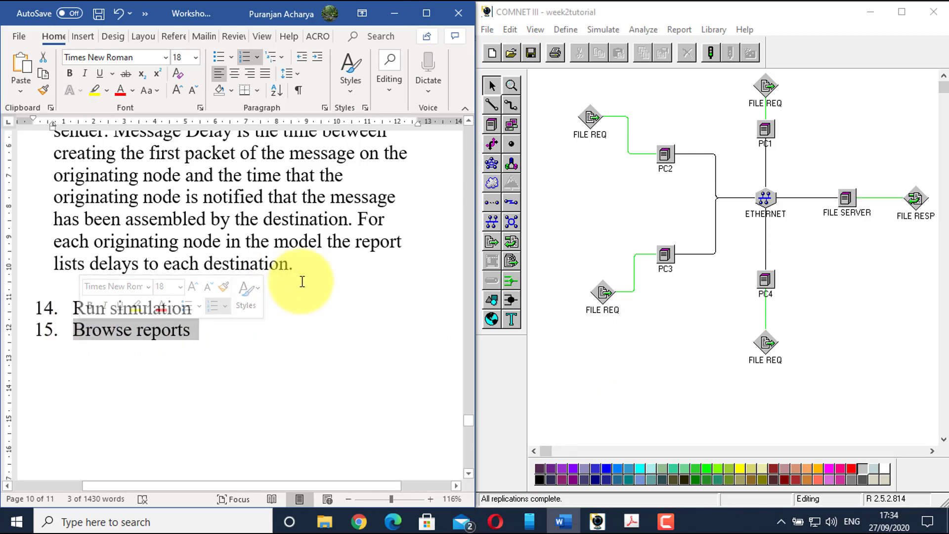
left_click(604, 197)
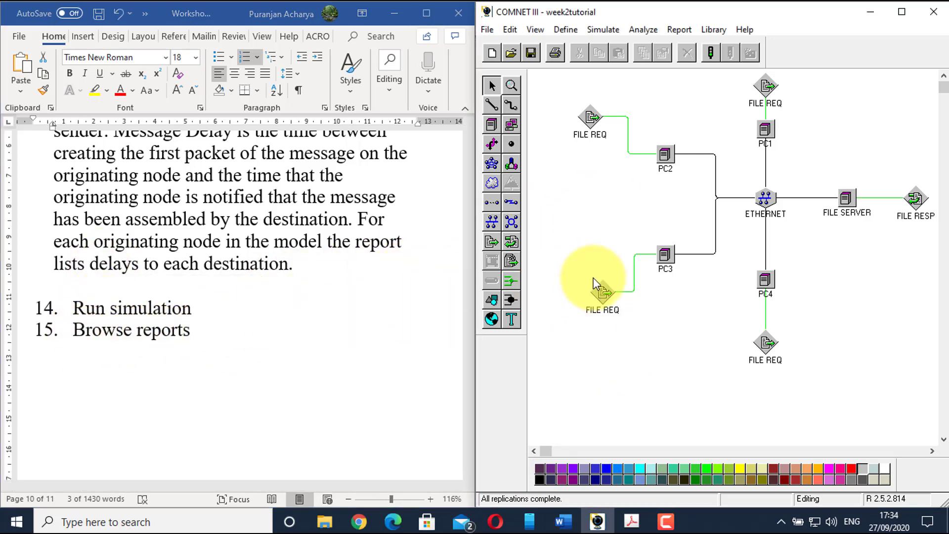
left_click(678, 31)
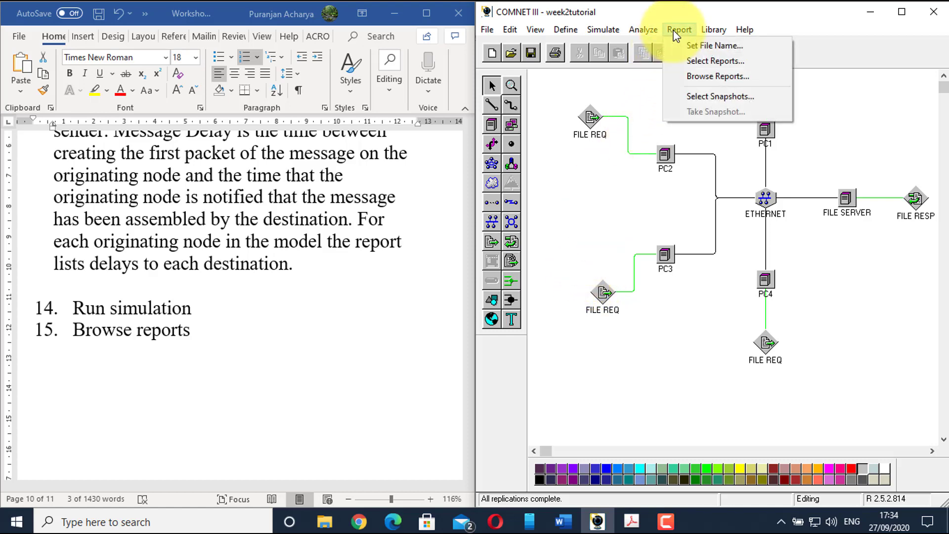
left_click(690, 81)
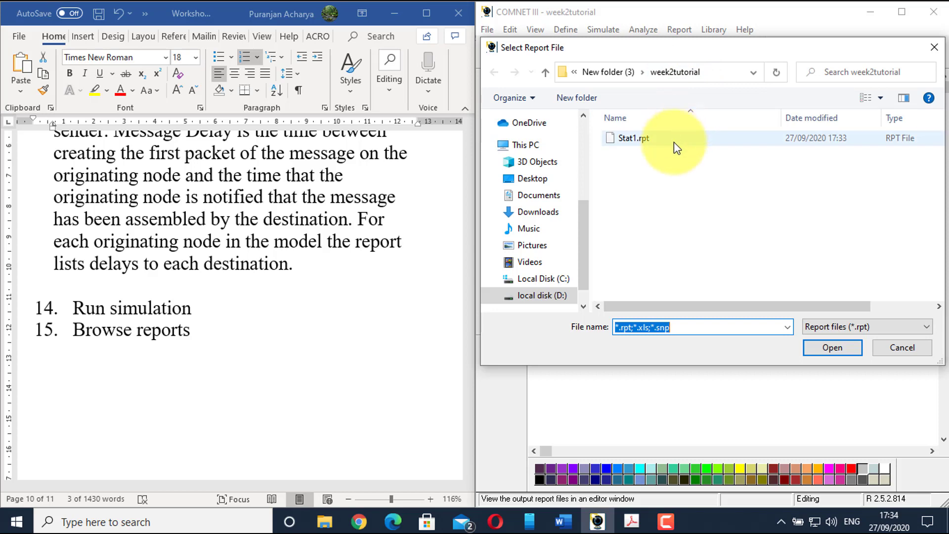
left_click(675, 142)
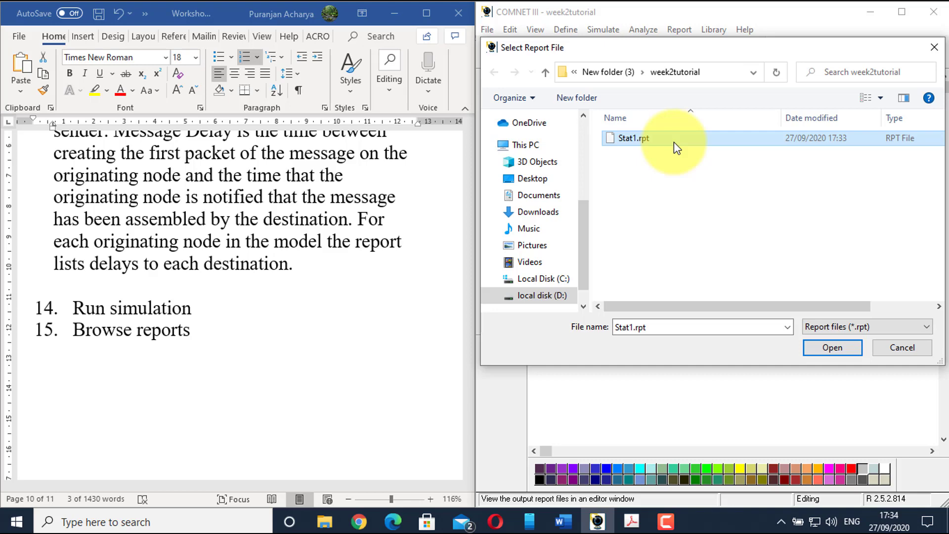
left_click(828, 347)
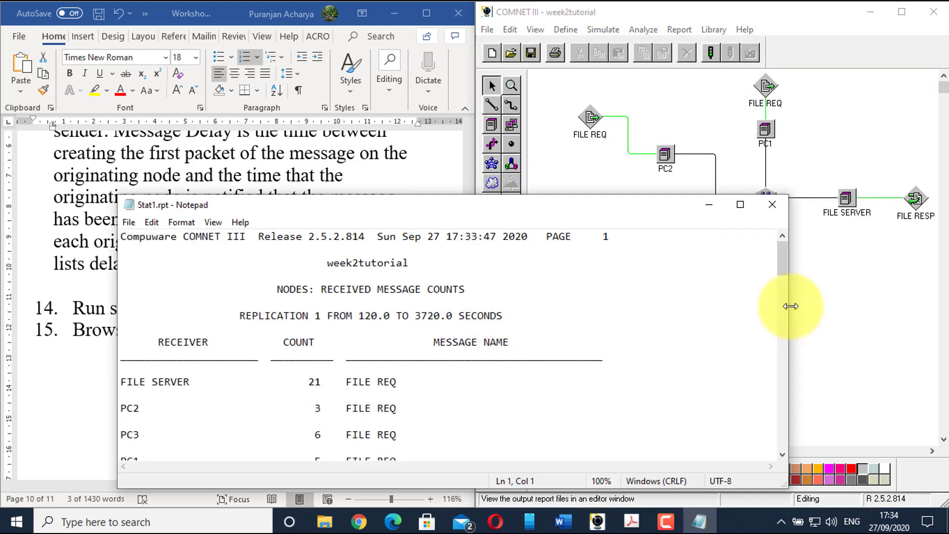
left_click(743, 203)
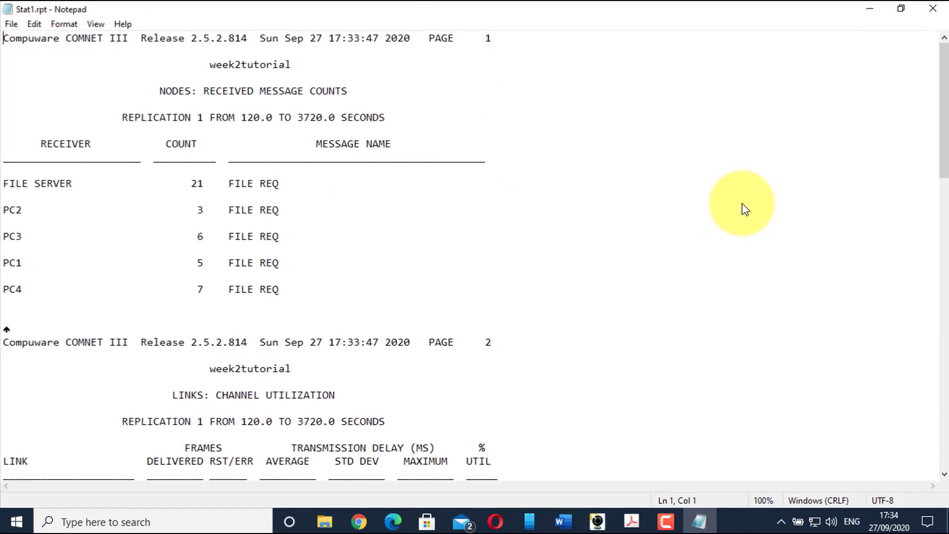
Look through the node and link sections of the Stat1.rpt report and return to its beginning.
scroll(369, 205, "down", 1)
scroll(369, 205, "down", 20)
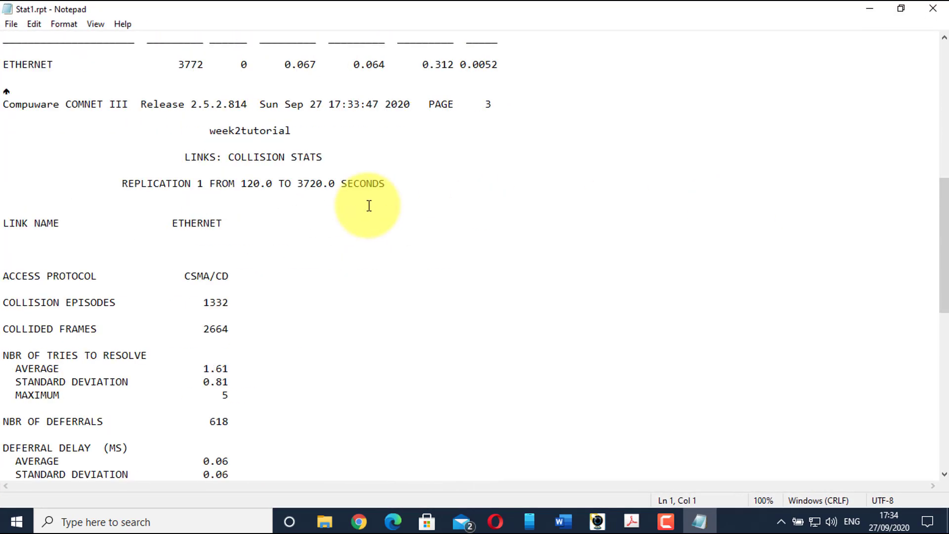
scroll(367, 215, "up", 20)
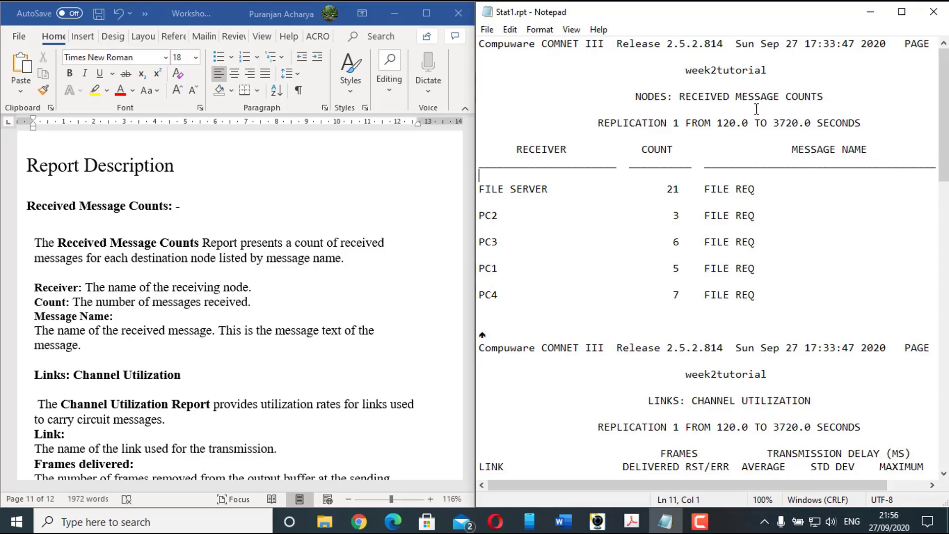
Examine the product name and release number in the header of the report's first page.
double_click(500, 46)
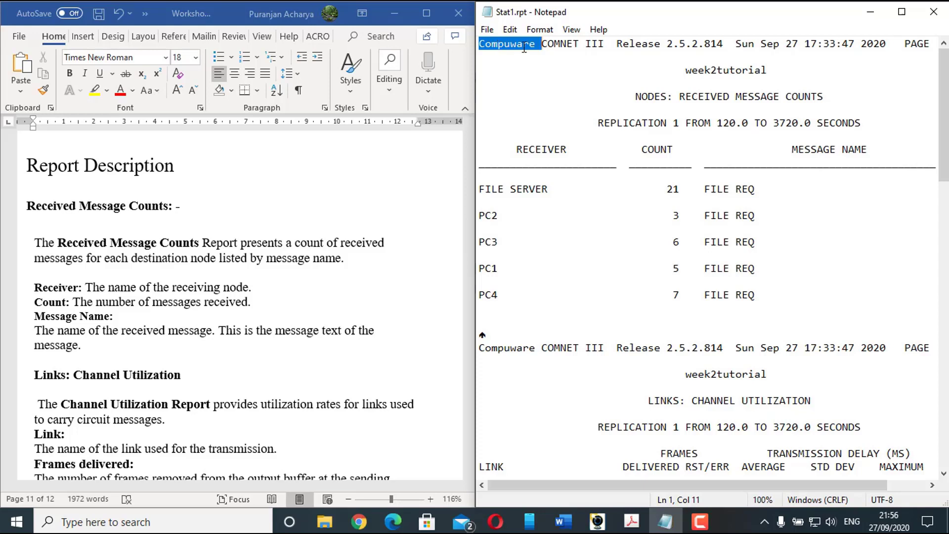
left_click(687, 43)
double_click(686, 44)
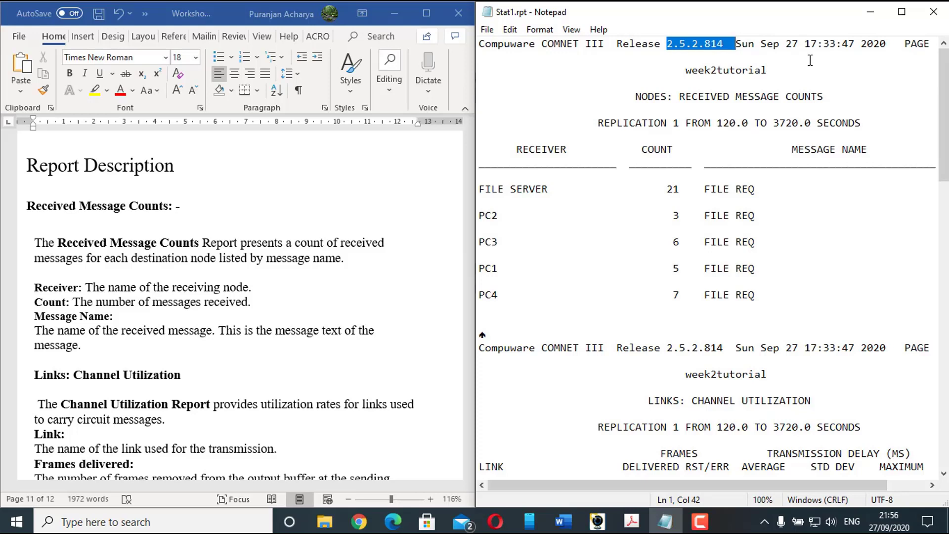
Examine the model name and the replication line in the header of the Received Message Counts report.
double_click(740, 72)
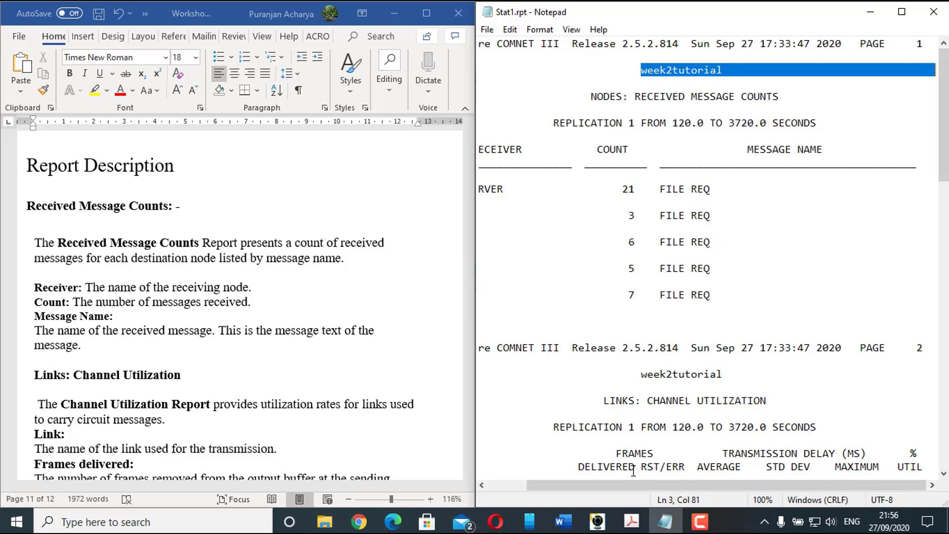
left_click_drag(630, 485, 591, 494)
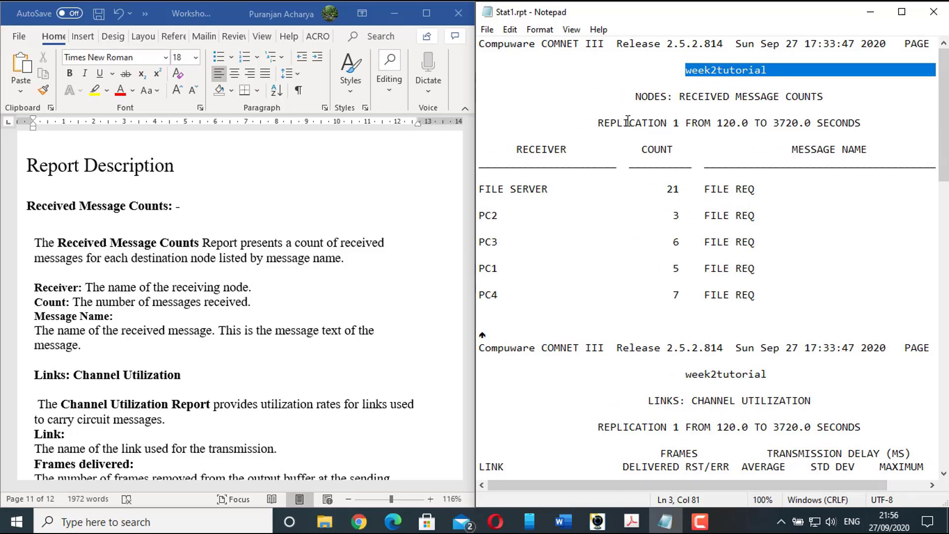
left_click_drag(592, 123, 684, 129)
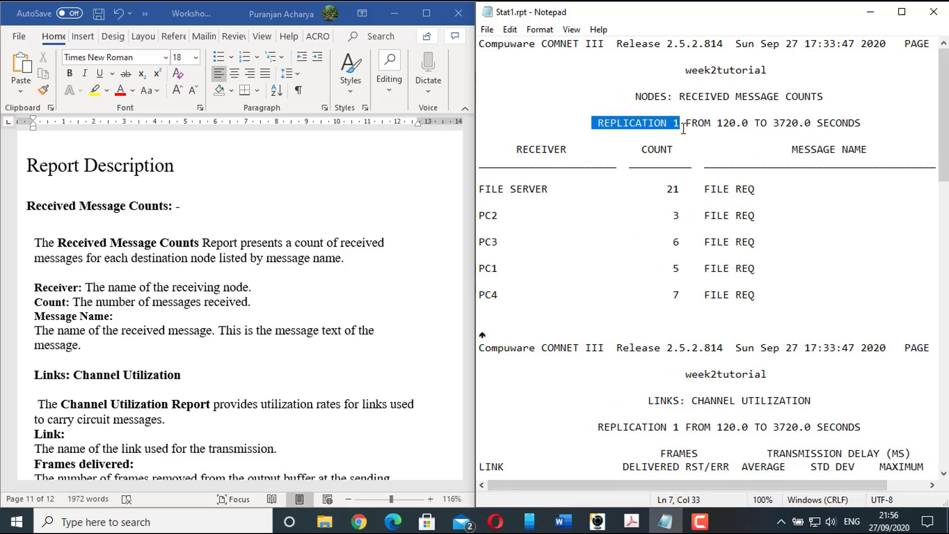
left_click(679, 123)
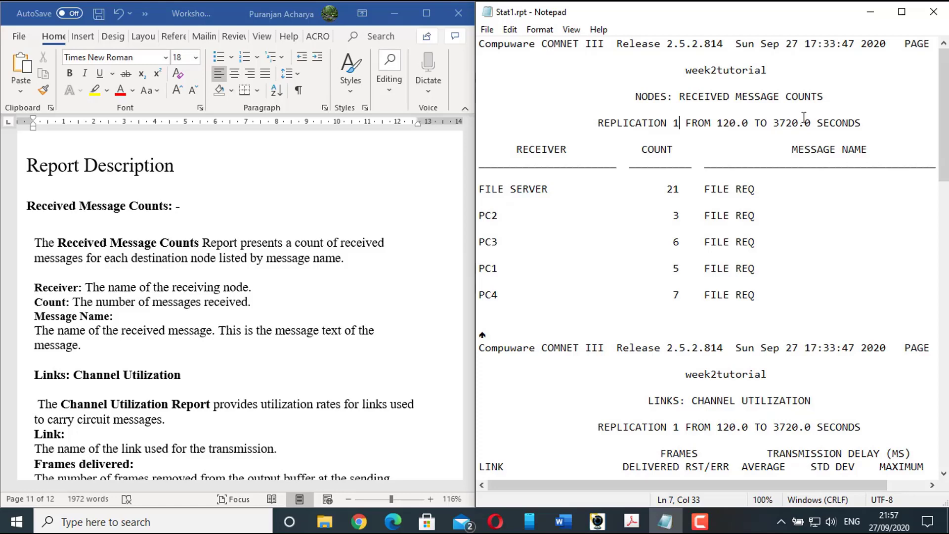
Check the number of replications and replication length in the tutorial instructions against the report, and return to the Report Description section.
scroll(336, 280, "up", 10)
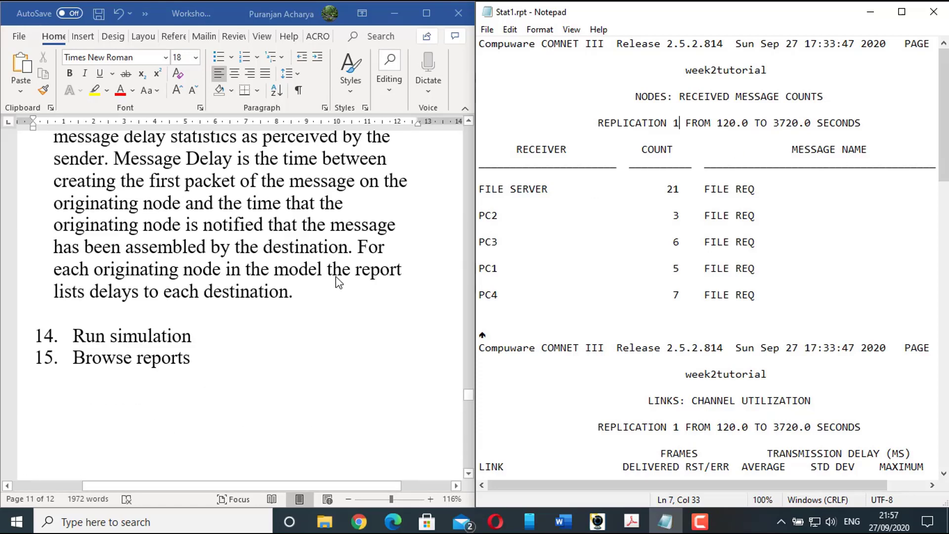
scroll(336, 278, "up", 10)
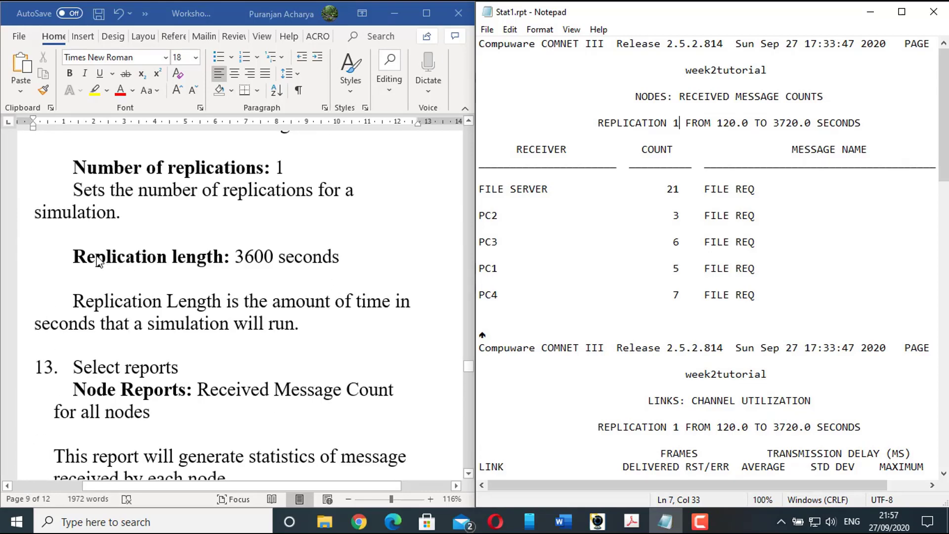
left_click(85, 261)
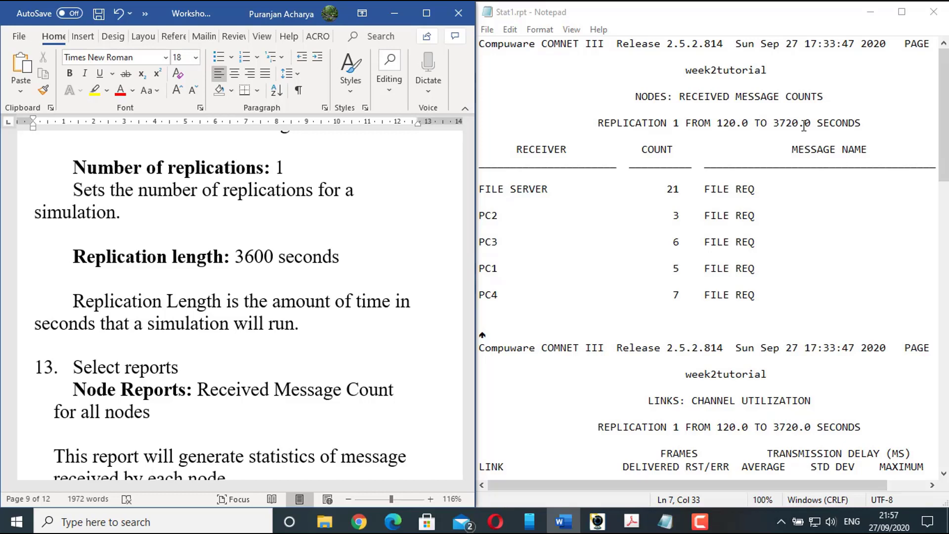
scroll(228, 252, "down", 12)
scroll(230, 253, "down", 15)
scroll(230, 253, "down", 2)
scroll(230, 252, "up", 1)
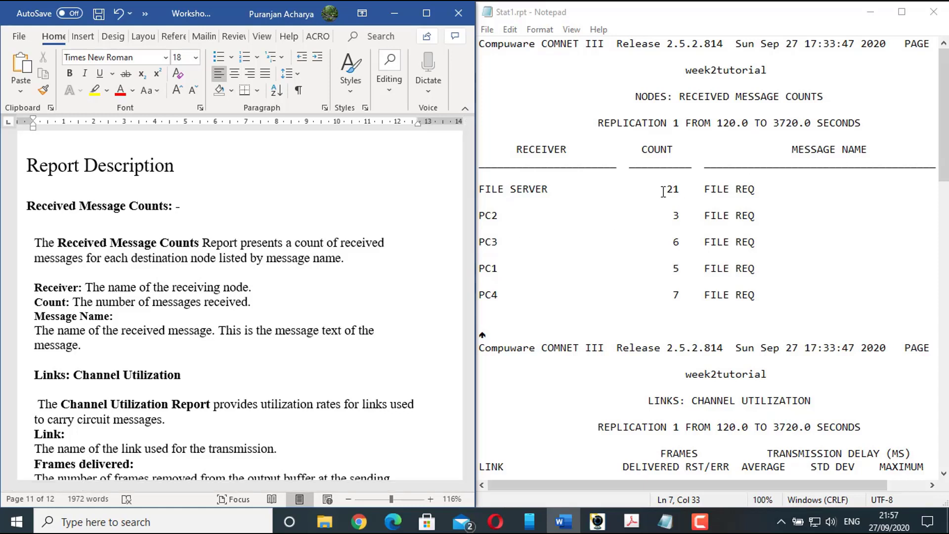
Examine the Receiver, Count and Message Name columns of the Received Message Counts table, including the File Server row's count and message name.
double_click(525, 149)
double_click(671, 150)
double_click(836, 149)
left_click(835, 149)
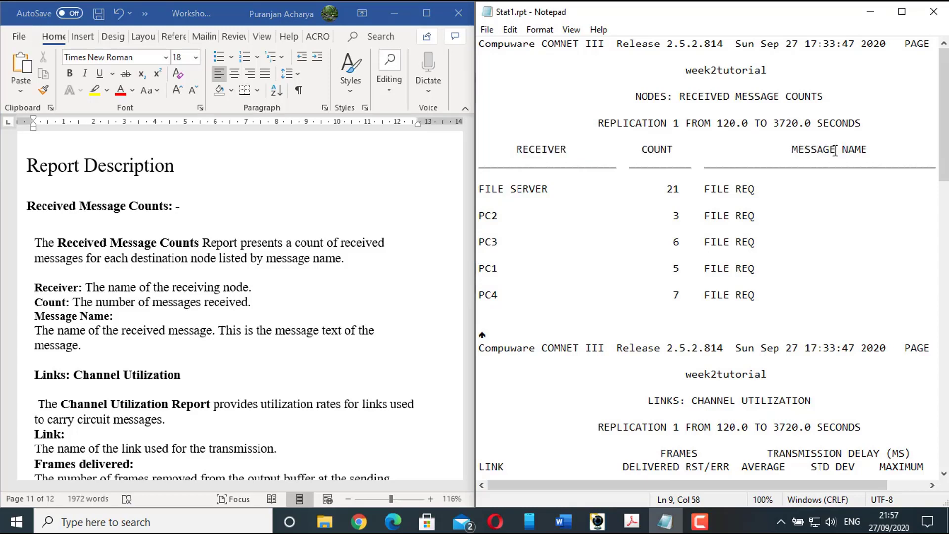
left_click(516, 161)
left_click_drag(661, 188, 672, 188)
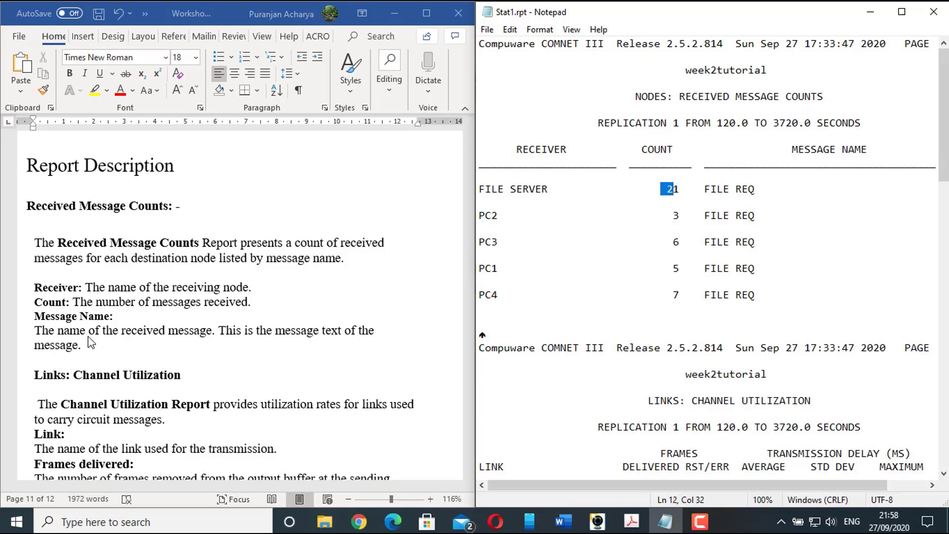
left_click_drag(704, 189, 757, 189)
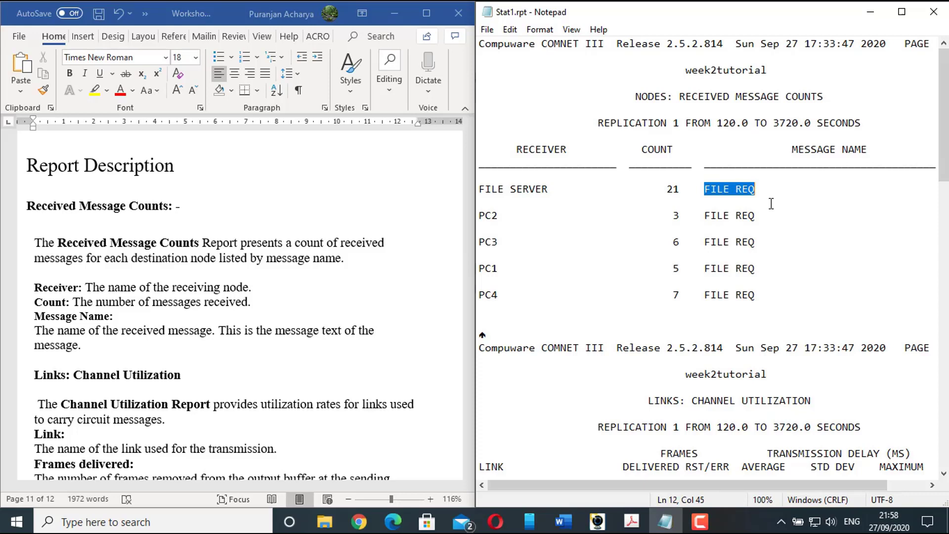
left_click(761, 188)
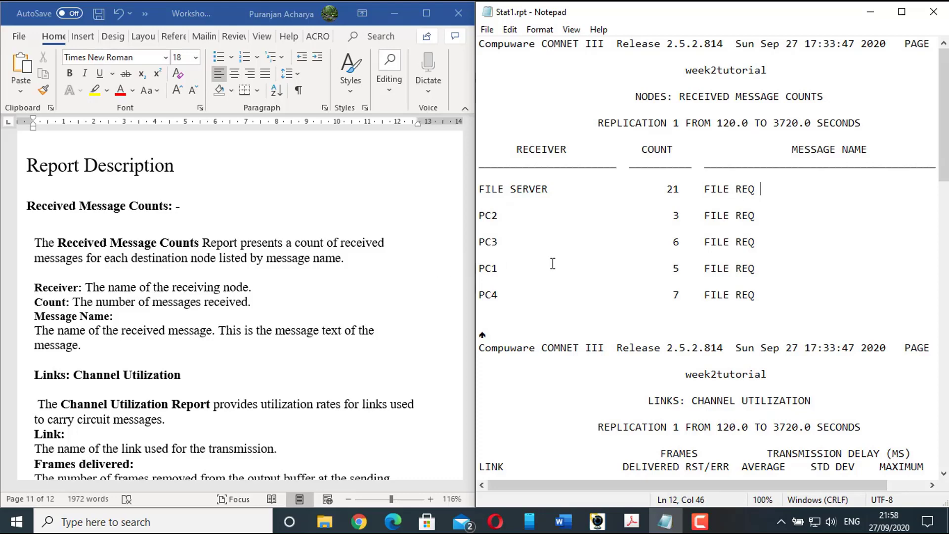
Find the Links: Channel Utilization section in both the report and the tutorial document to compare them side by side.
scroll(709, 237, "down", 2)
scroll(709, 237, "down", 1)
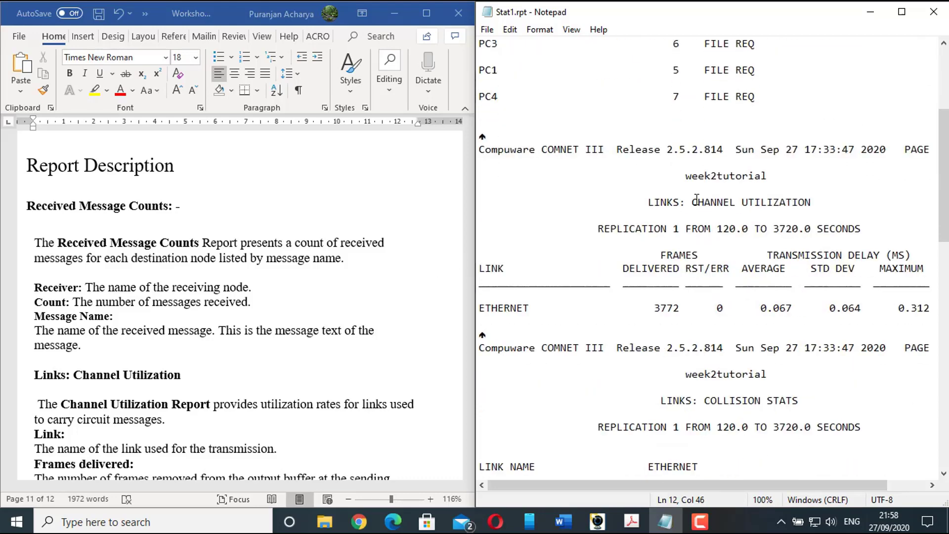
left_click(253, 252)
scroll(254, 251, "down", 2)
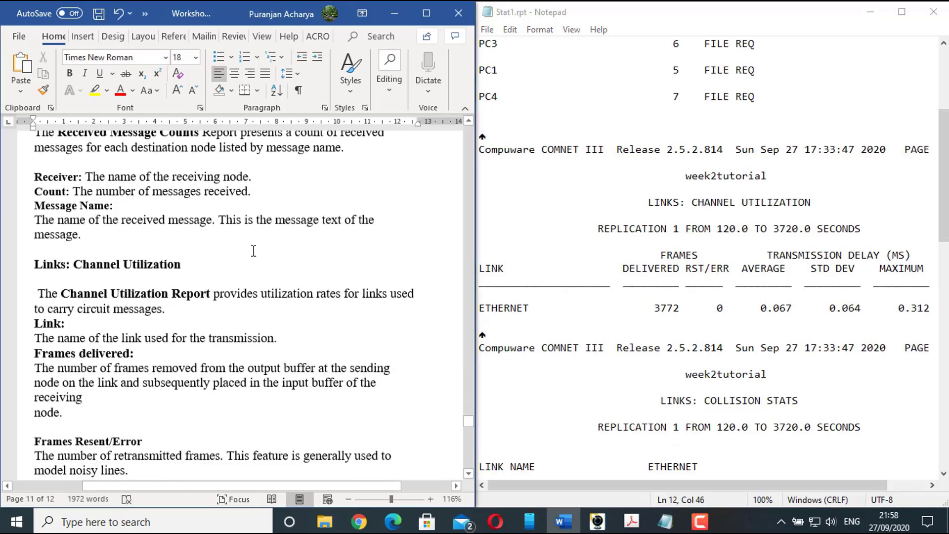
scroll(253, 255, "down", 1)
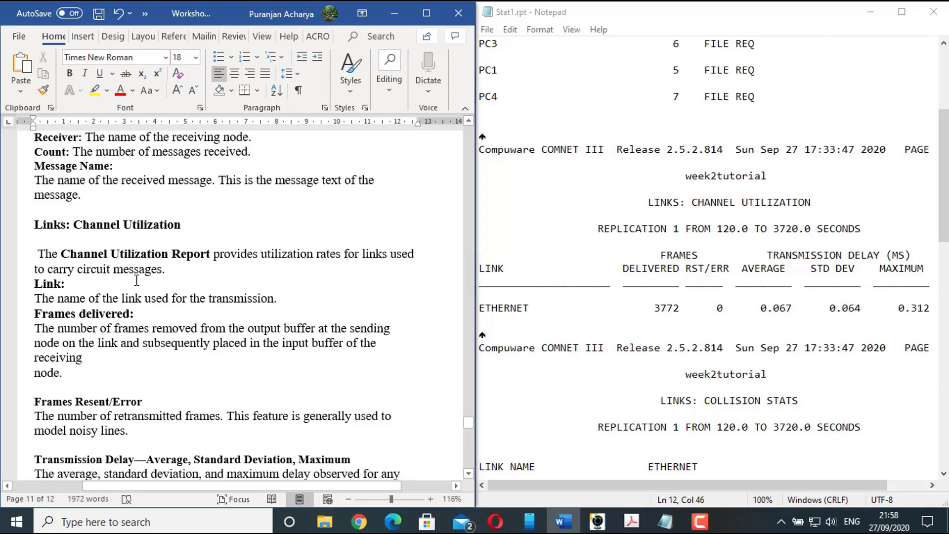
left_click(555, 216)
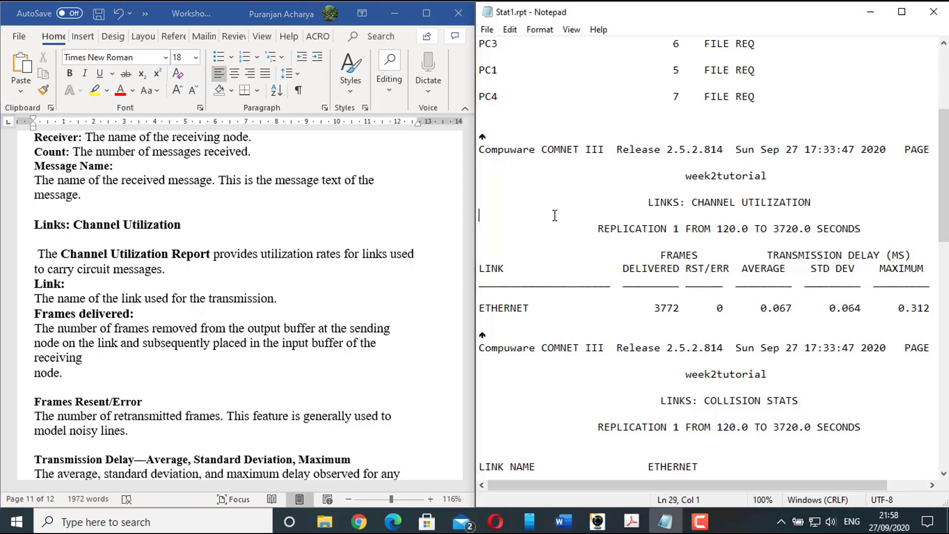
scroll(555, 215, "down", 3)
scroll(544, 215, "up", 1)
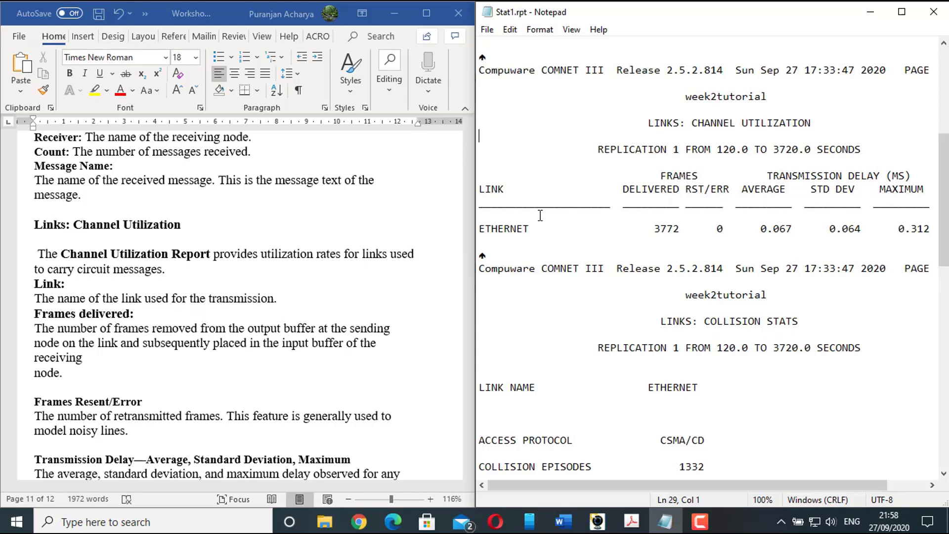
scroll(223, 264, "down", 2)
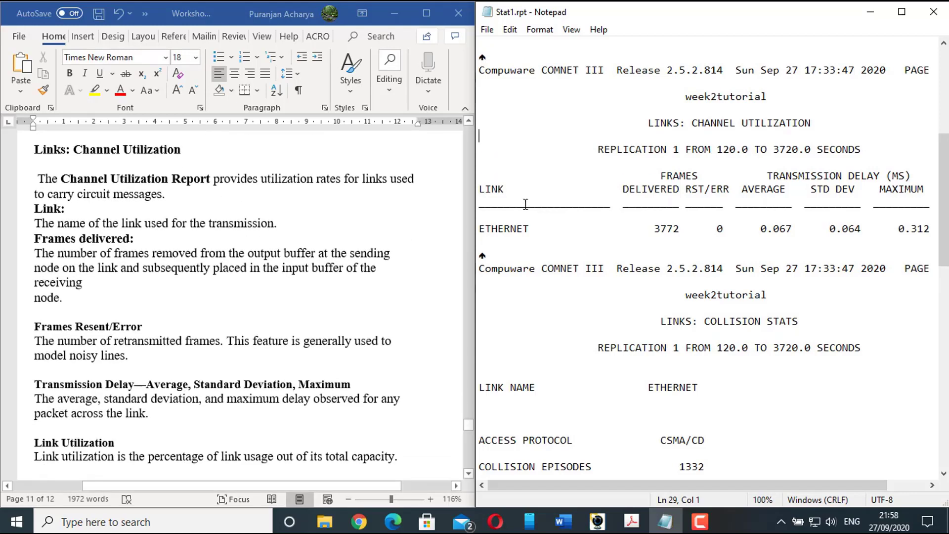
Examine the ETHERNET link's name, frames delivered and frames resent/error figures alongside their descriptions in the tutorial document.
double_click(492, 228)
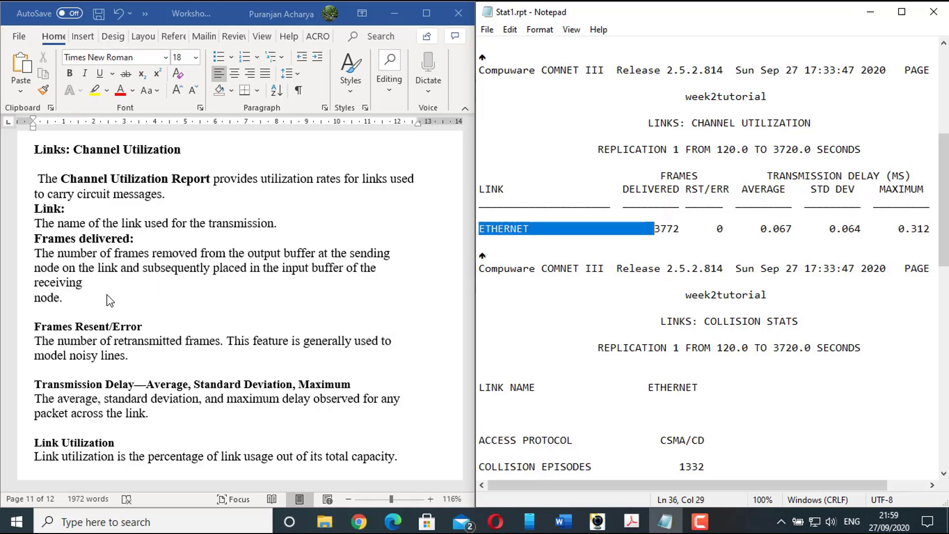
double_click(670, 231)
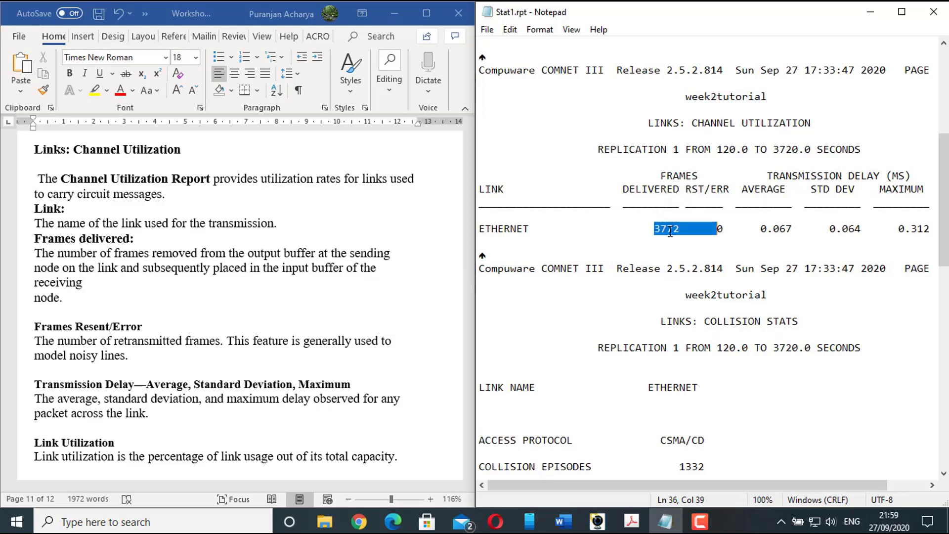
left_click(670, 232)
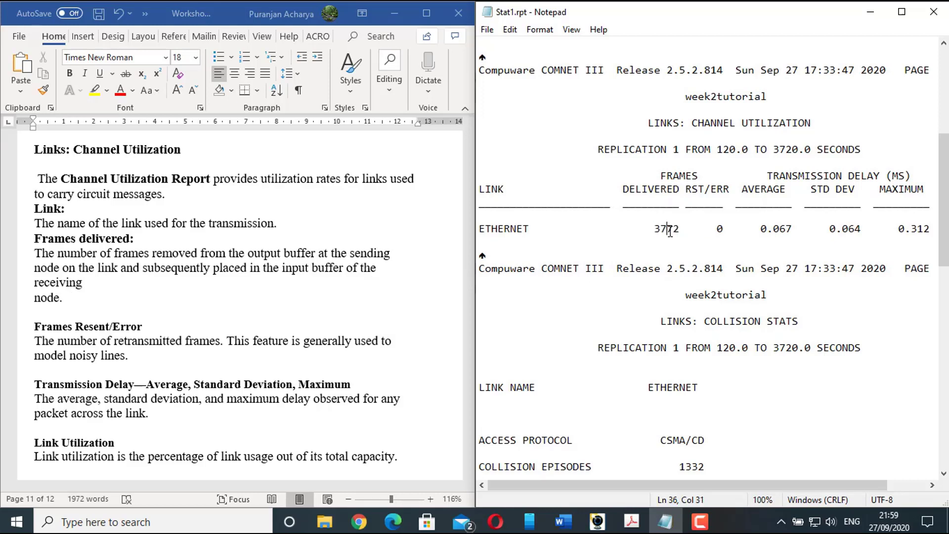
scroll(301, 235, "down", 1)
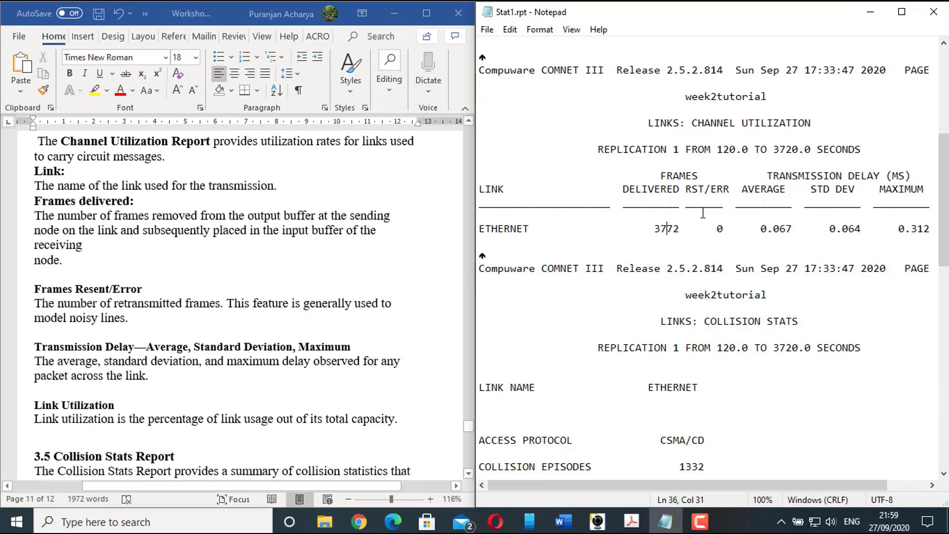
left_click(694, 187)
left_click(59, 287)
scroll(59, 287, "down", 1)
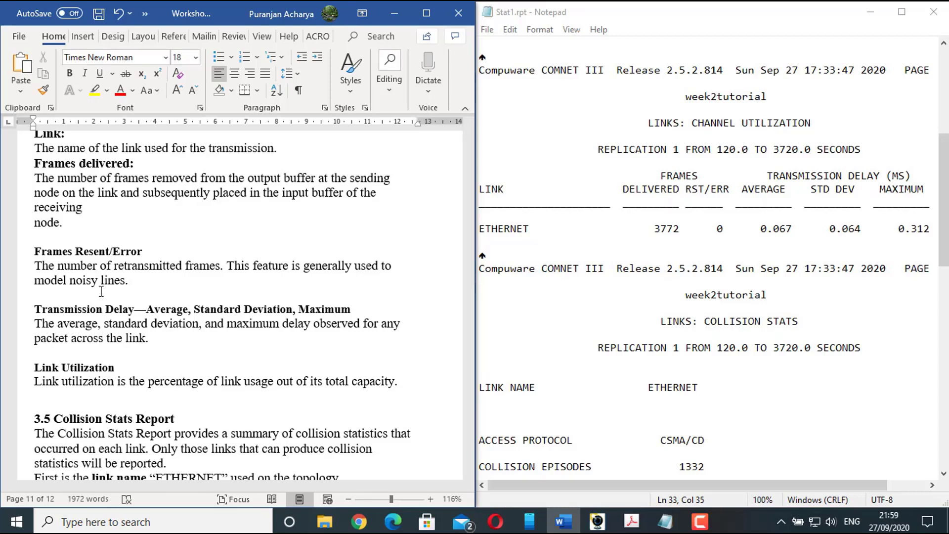
scroll(101, 292, "down", 2)
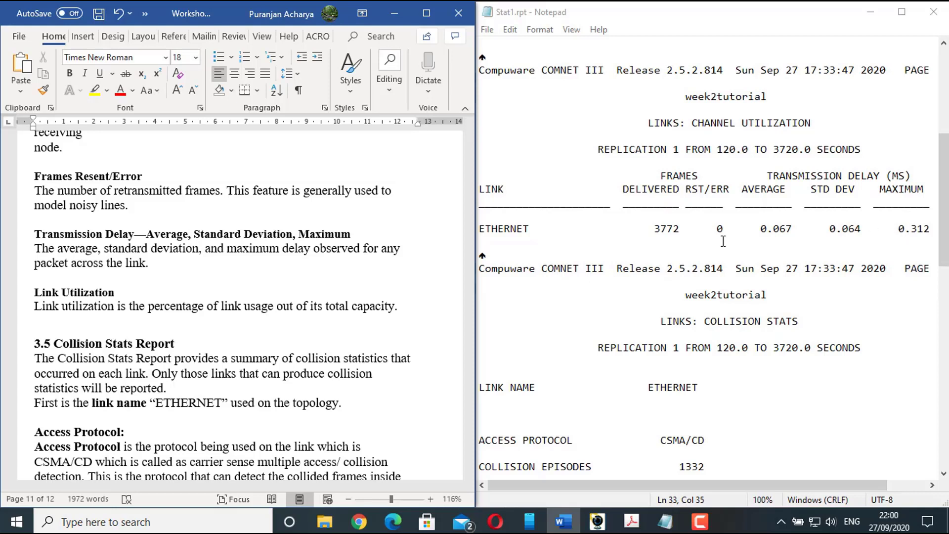
Examine the ETHERNET link's maximum and average transmission delay and its utilization percentage in the Channel Utilization table.
left_click_drag(899, 230, 930, 225)
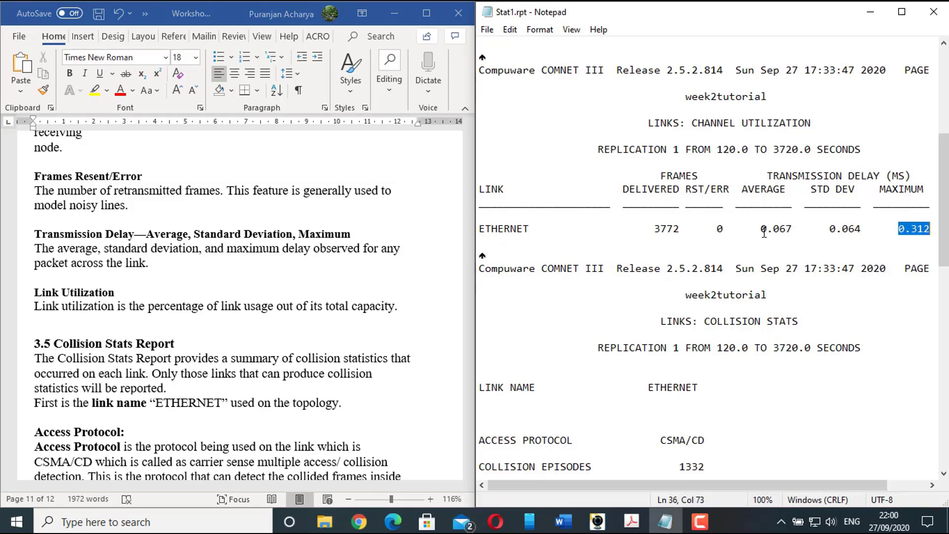
left_click_drag(761, 231, 794, 226)
left_click_drag(580, 493, 683, 486)
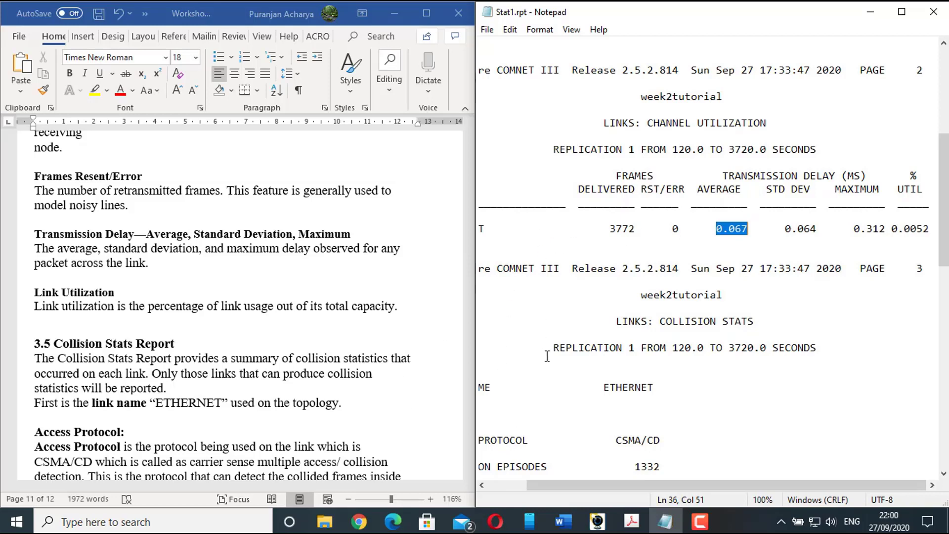
mouse_move(577, 487)
left_mouse_down()
mouse_move(533, 499)
mouse_move(587, 475)
left_mouse_up()
left_click_drag(609, 489, 542, 498)
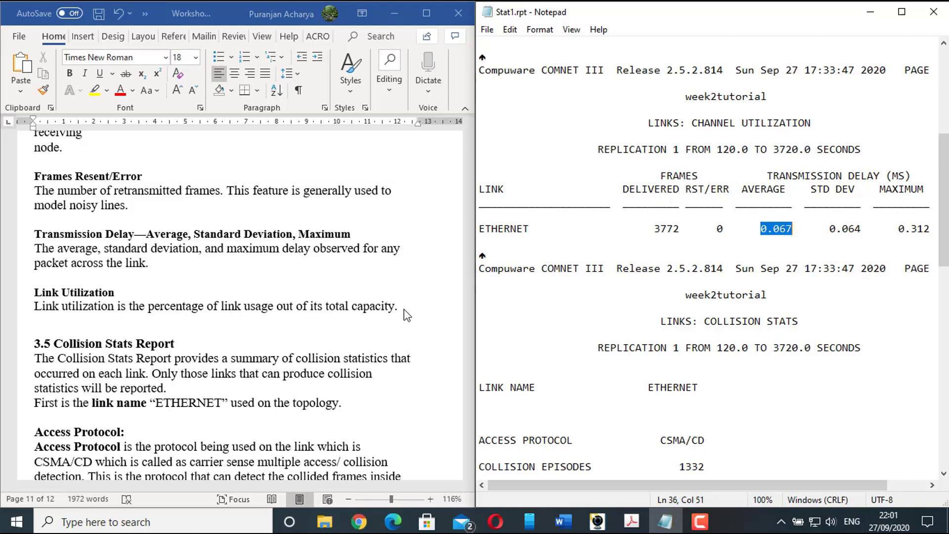
Find the Links: Collision Stats section in the report and read the matching Collision Stats Report introduction in the tutorial document.
scroll(623, 222, "down", 5)
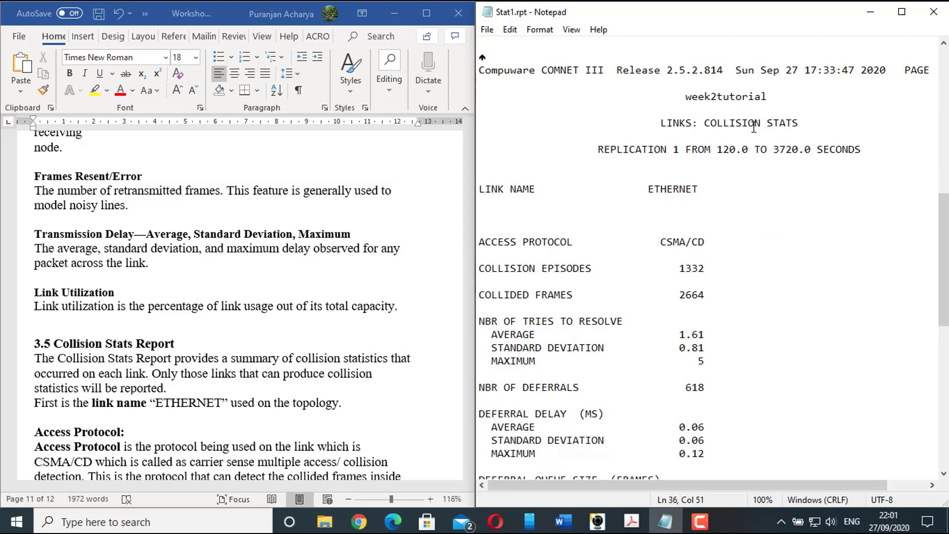
left_click(772, 125)
scroll(504, 186, "down", 1)
scroll(503, 187, "down", 1)
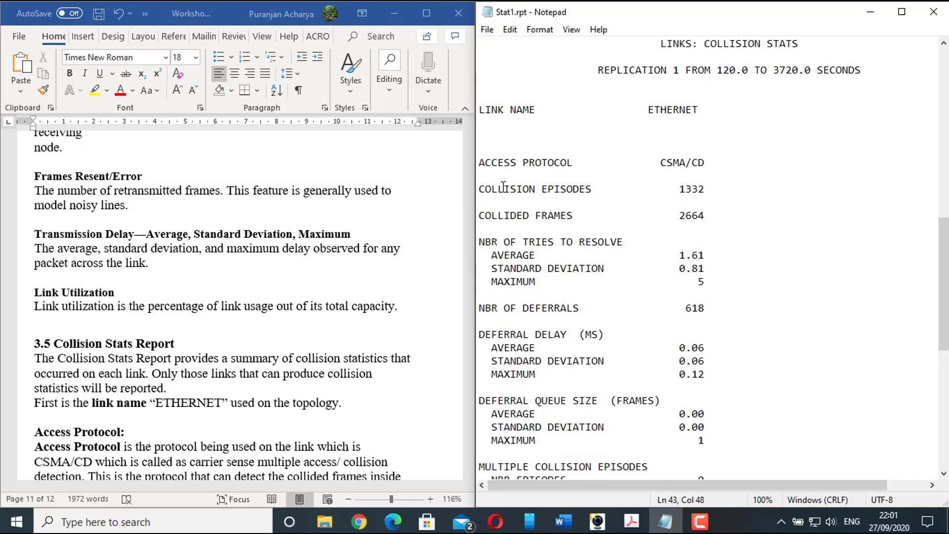
left_click(279, 253)
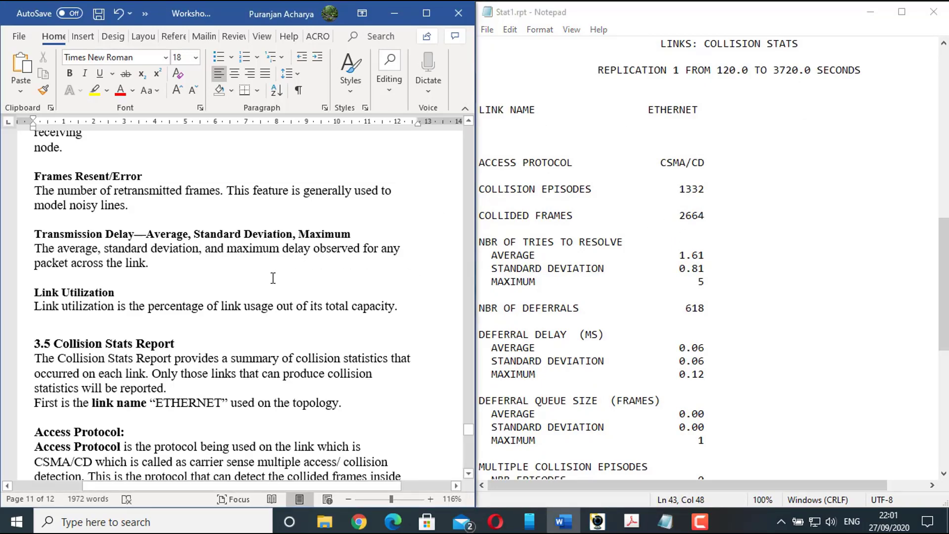
scroll(166, 273, "down", 3)
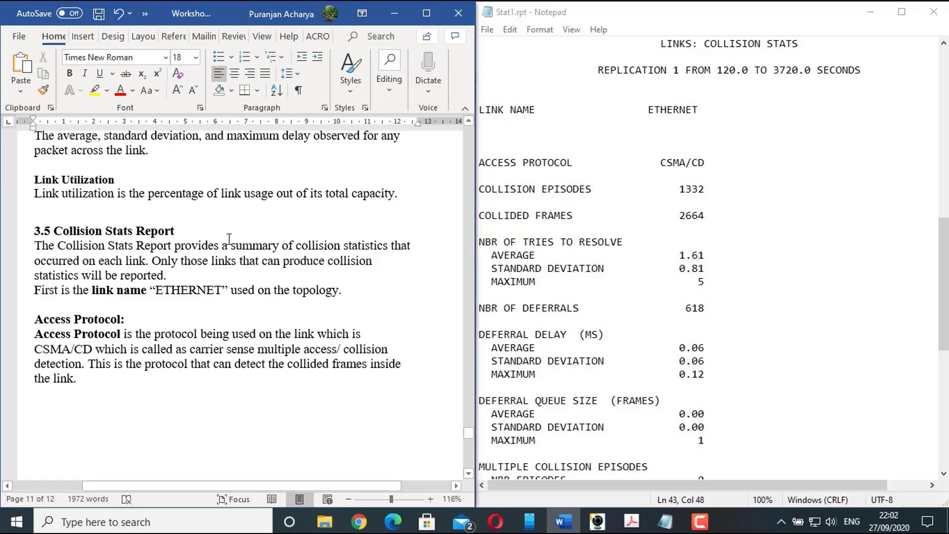
Read the Access Protocol description, highlighting the term CSMA/CD, and continue to the Collision Episodes description.
left_click(58, 299)
scroll(58, 297, "down", 1)
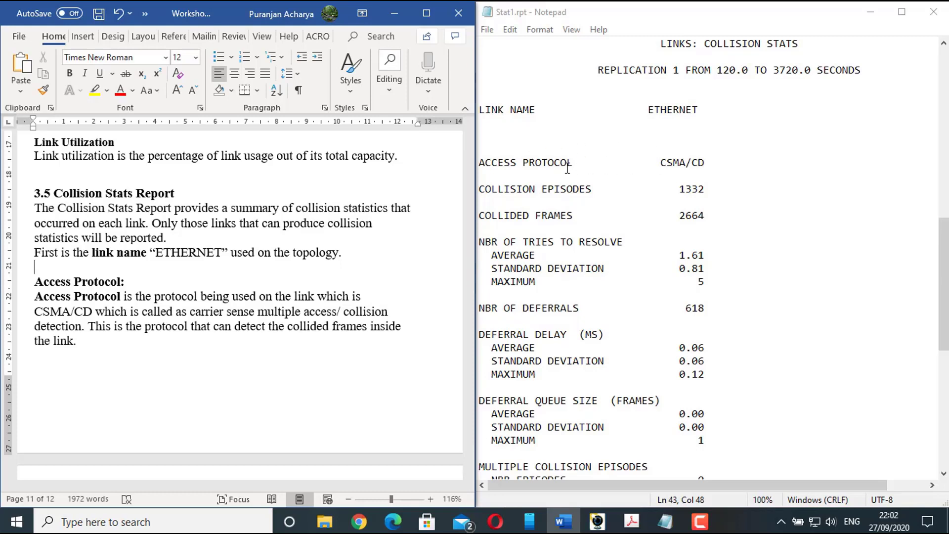
scroll(280, 333, "down", 3)
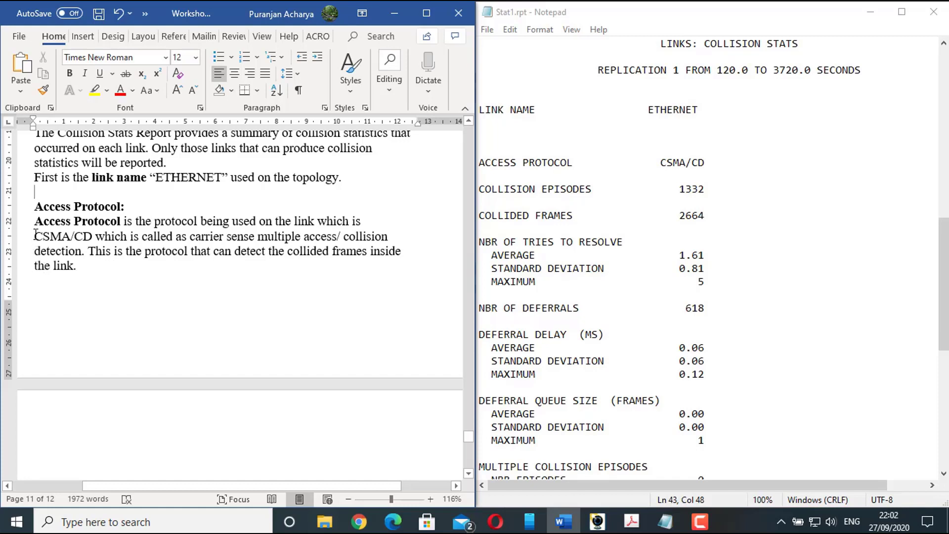
left_click_drag(36, 235, 94, 236)
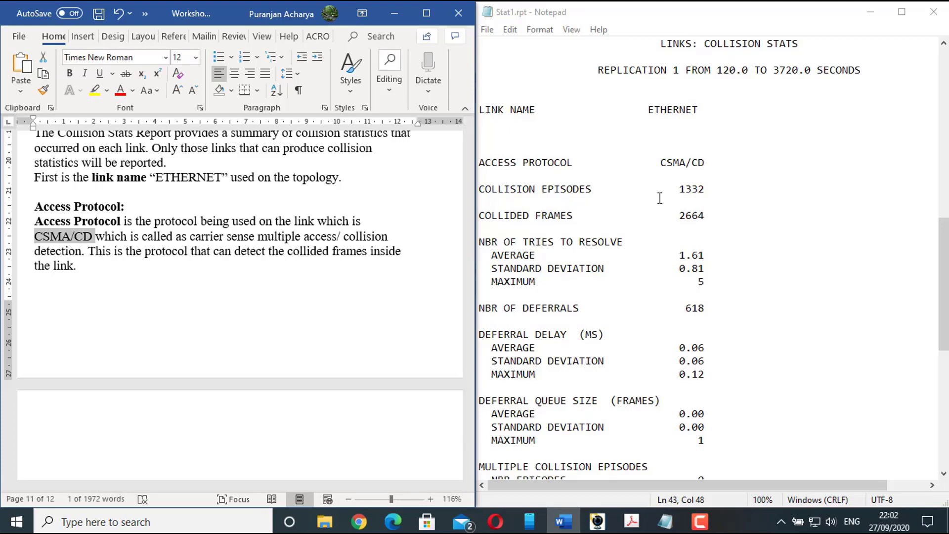
scroll(209, 236, "down", 8)
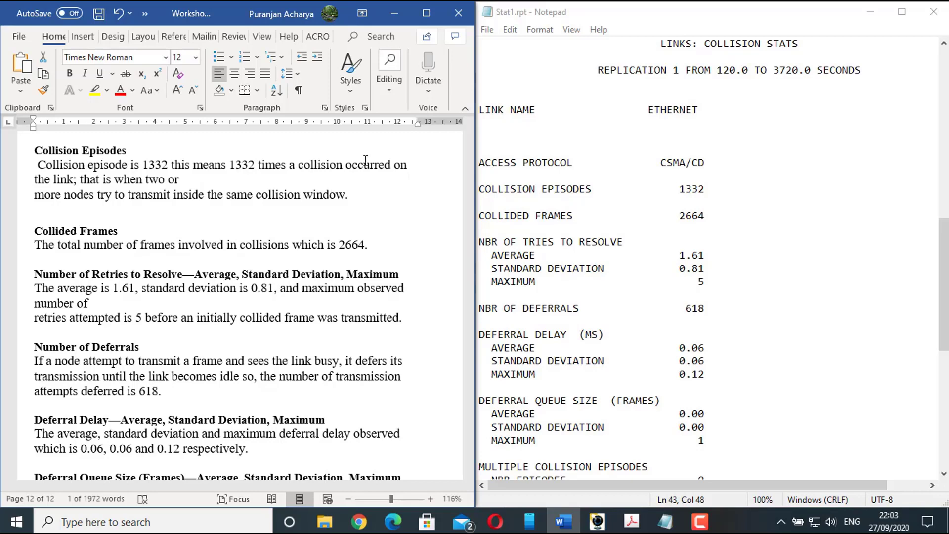
Examine the report's collision episodes and collided frames figures, highlighting the collision episodes value, and compare them with their descriptions in the tutorial document.
left_click(549, 217)
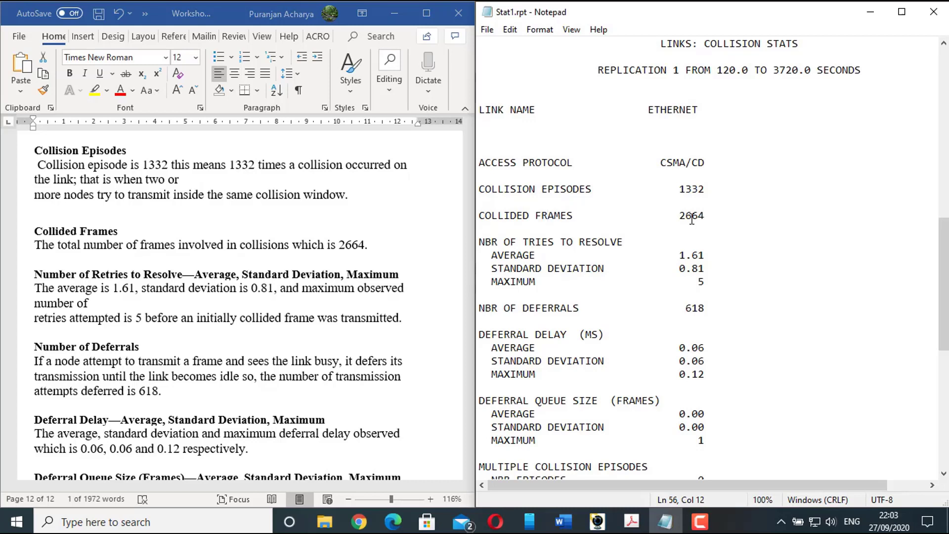
left_click(689, 193)
left_click_drag(678, 190, 707, 190)
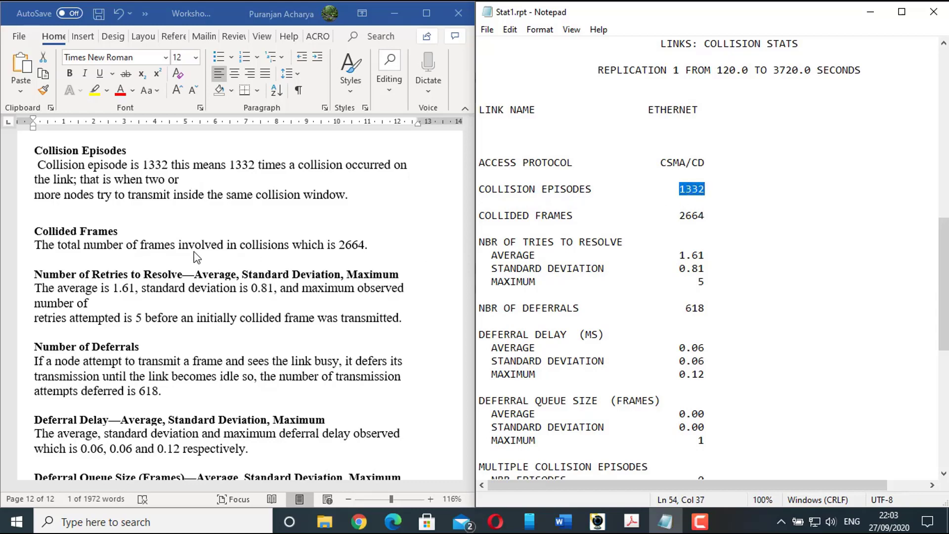
scroll(40, 241, "down", 1)
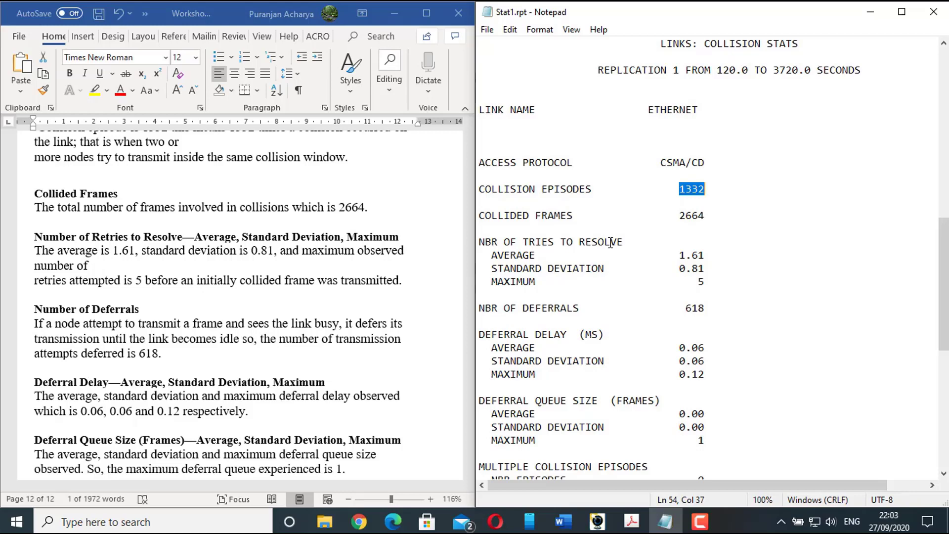
Examine the average, standard deviation and maximum number of tries to resolve a collision in the report.
scroll(611, 242, "down", 1)
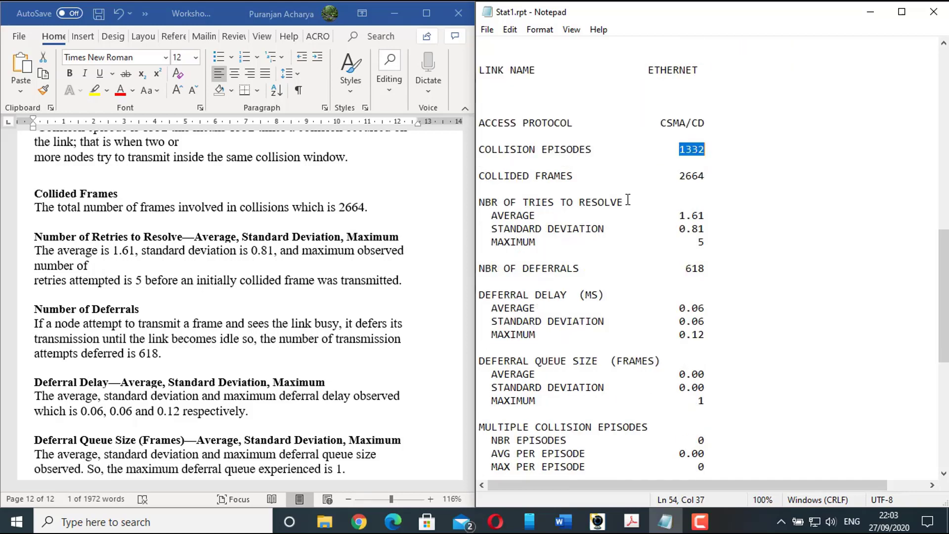
left_click_drag(491, 216, 541, 216)
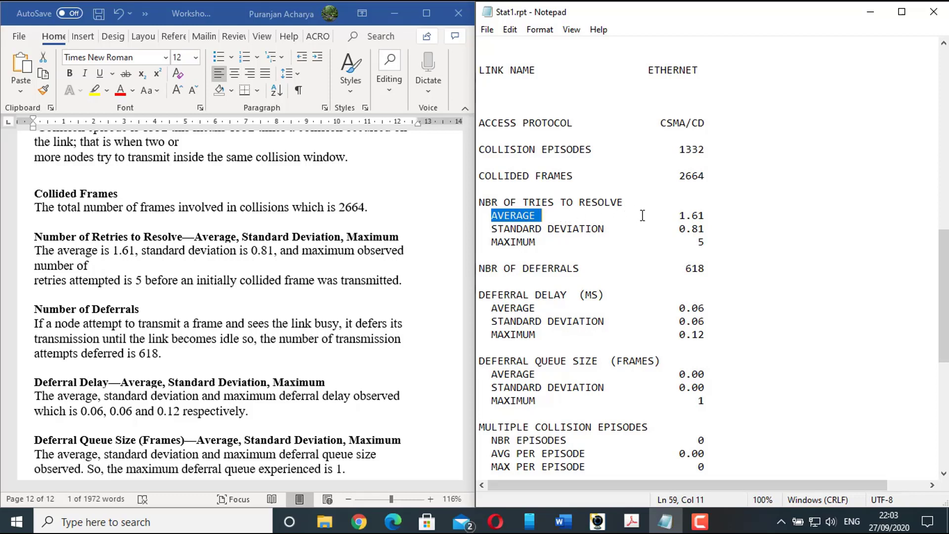
left_click_drag(679, 216, 689, 241)
left_click(703, 241)
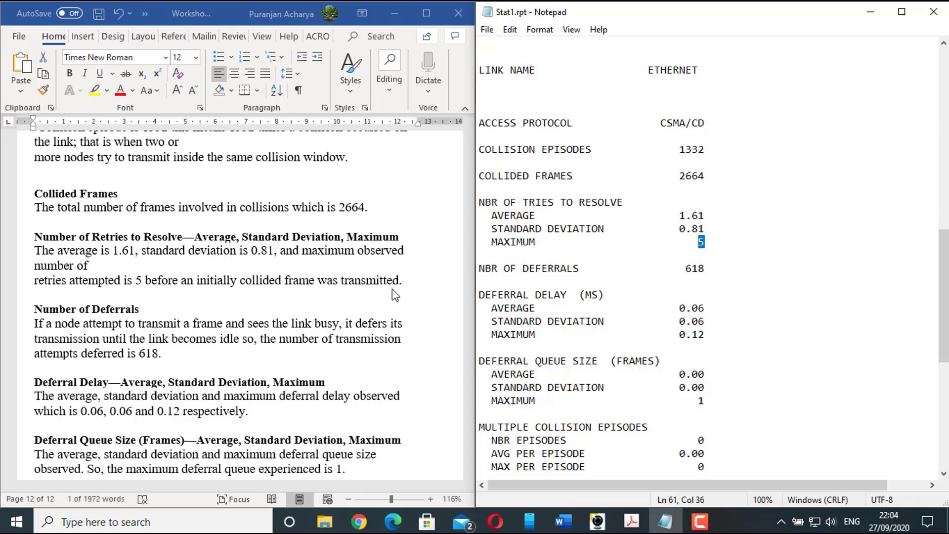
Read the Number of Deferrals description in the tutorial document, highlighting the paragraph and its deferral count.
scroll(128, 240, "down", 2)
left_click(128, 241)
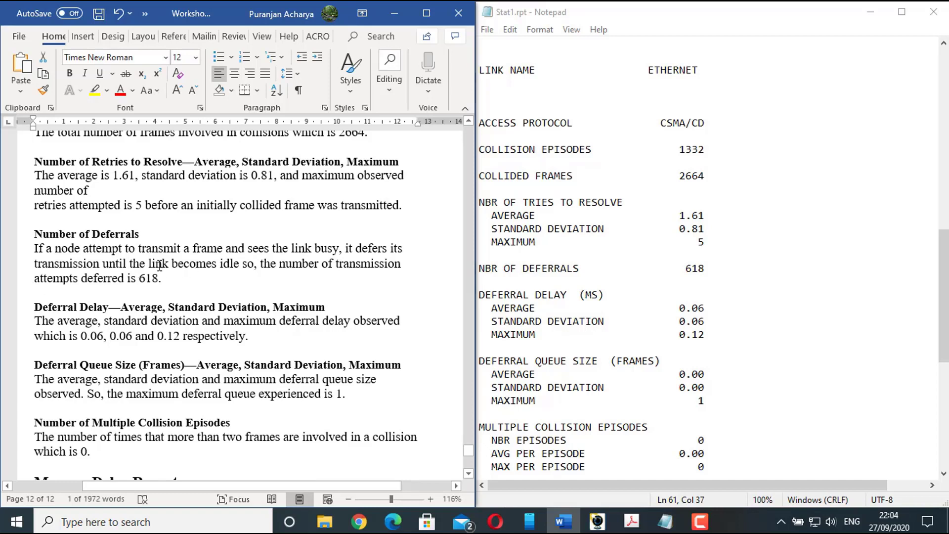
left_click_drag(182, 275, 48, 234)
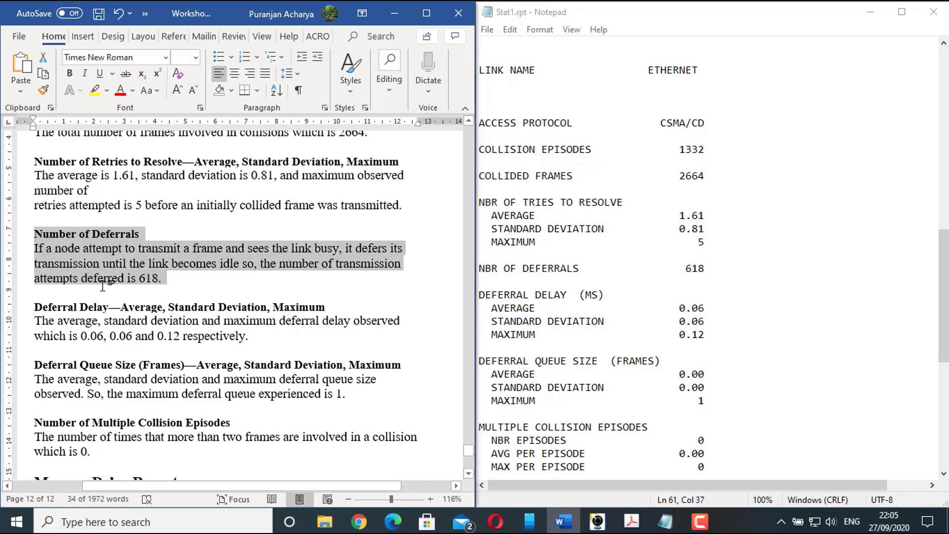
left_click(162, 282)
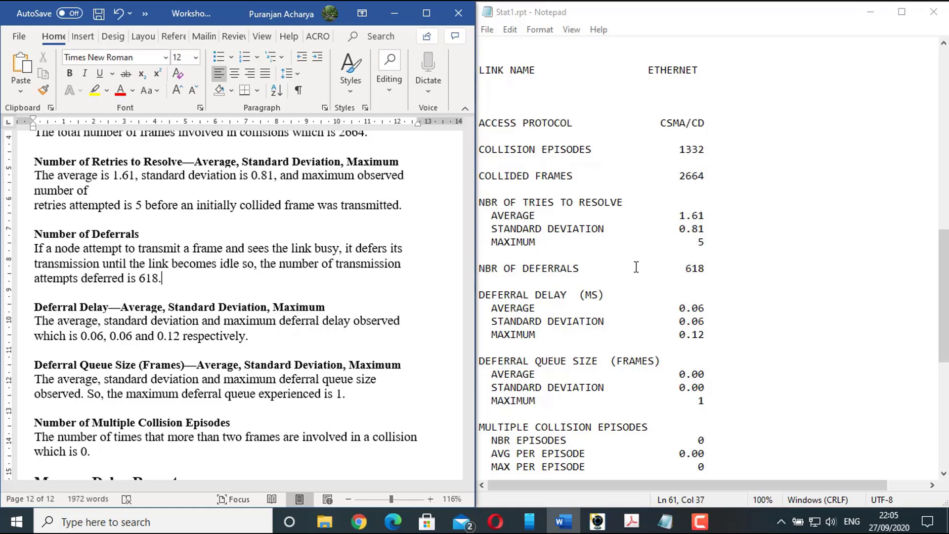
left_click(236, 264)
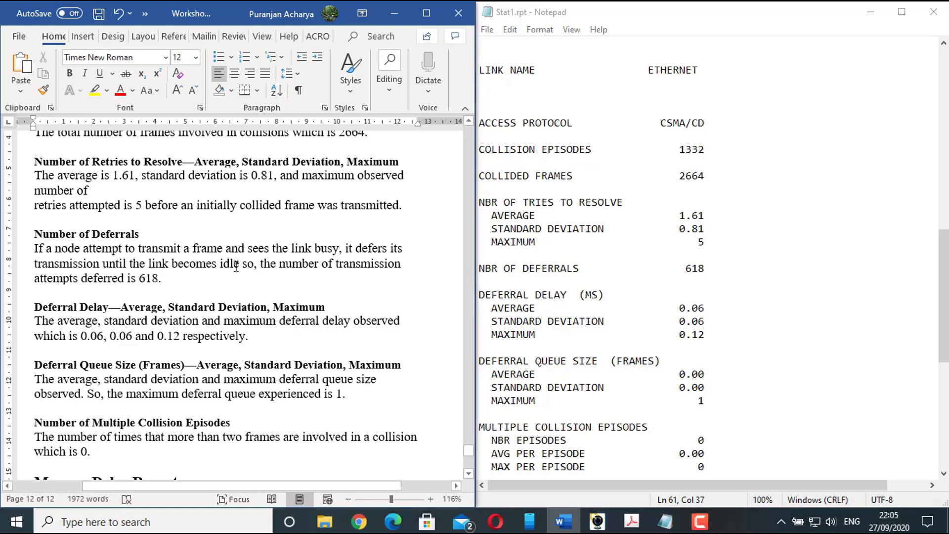
left_click_drag(162, 280, 138, 280)
left_click(46, 248)
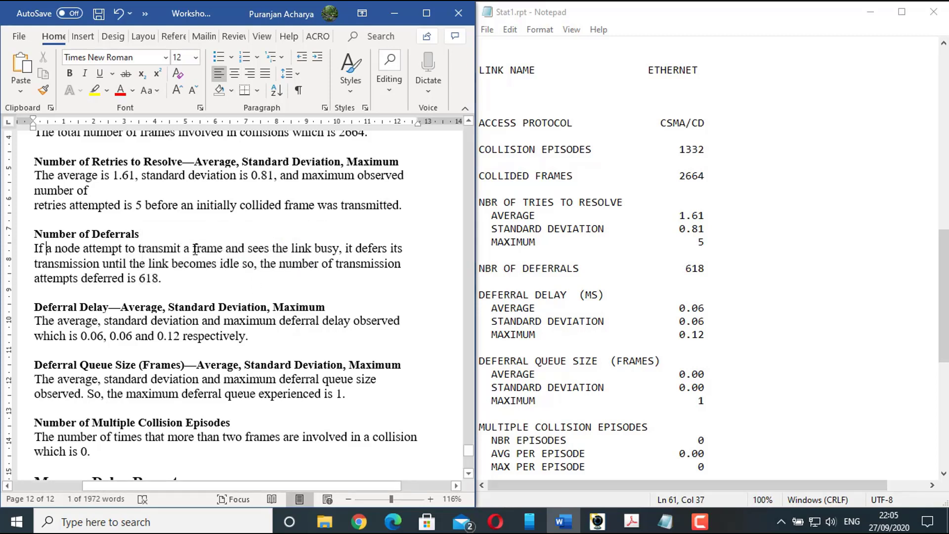
Compare the Deferral Delay description with the report's average, standard deviation and maximum deferral delay, highlighting the maximum.
double_click(133, 307)
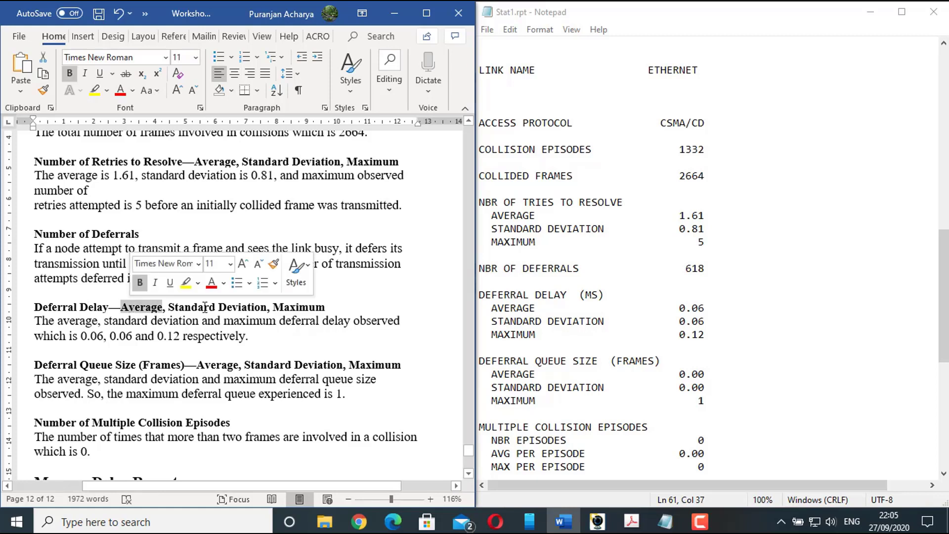
left_click(239, 307)
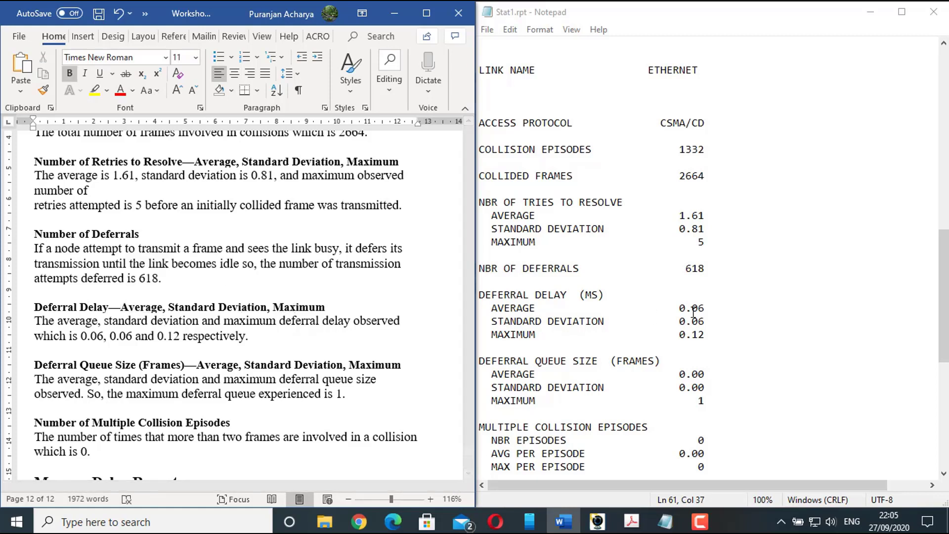
left_click(609, 296)
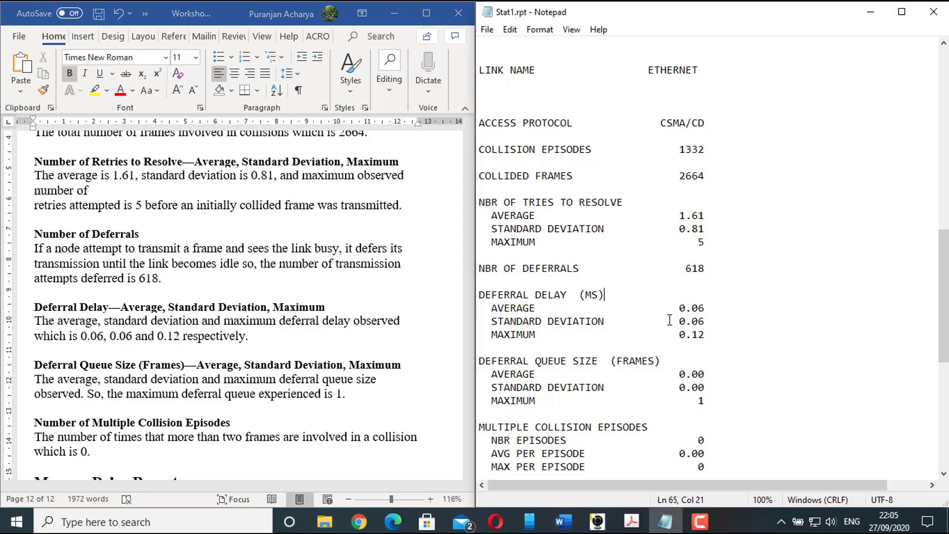
left_click(724, 336)
left_click_drag(725, 336, 686, 338)
left_click(290, 307)
Read the Deferral Queue Size and Number of Multiple Collision Episodes descriptions alongside the matching report figures.
scroll(280, 290, "down", 3)
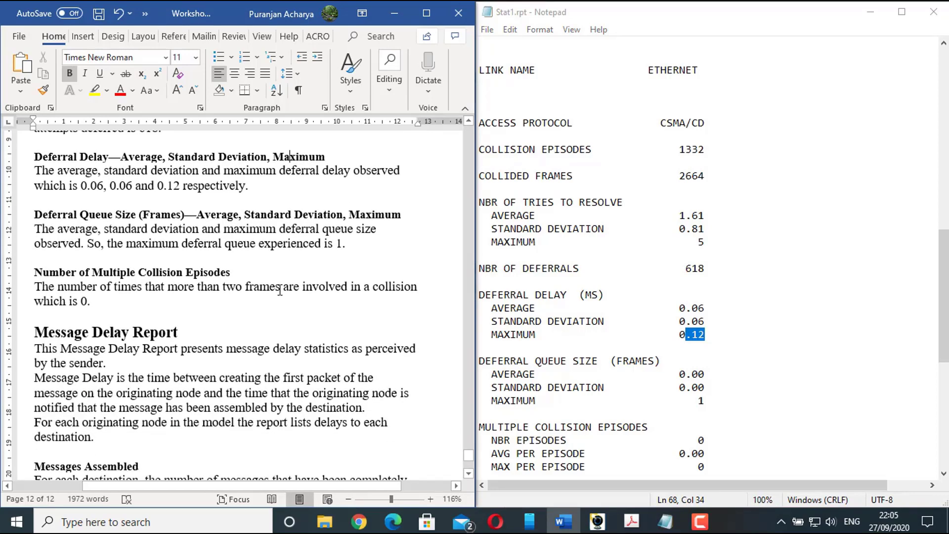
left_click(354, 244)
scroll(519, 358, "down", 1)
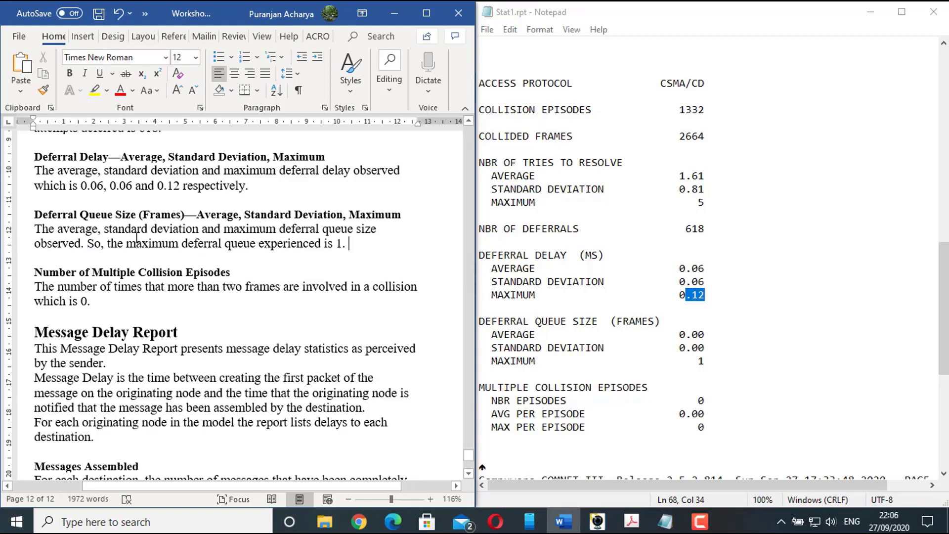
scroll(136, 237, "down", 2)
scroll(655, 283, "down", 1)
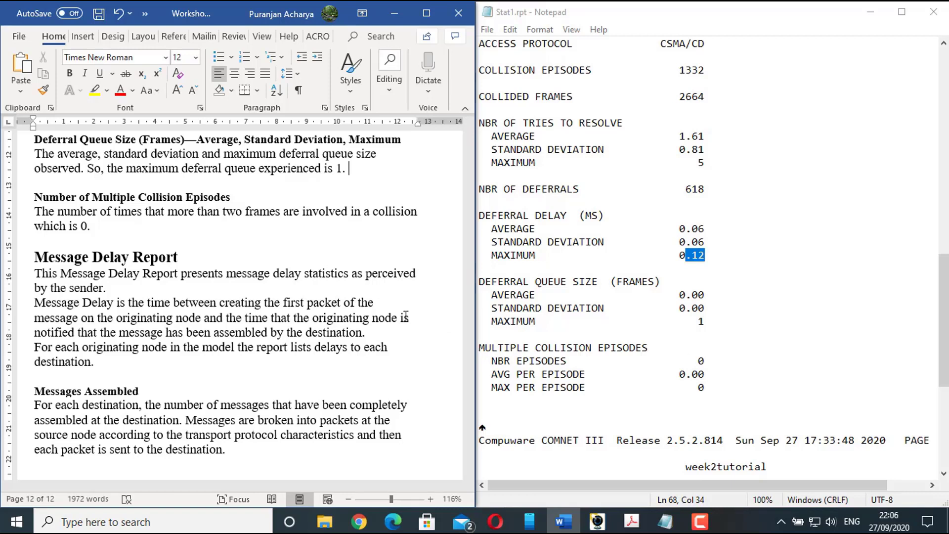
Find the Message + Response Sources: Message Delay section in the report and widen the report window to show its full Maximum column.
scroll(640, 311, "up", 3)
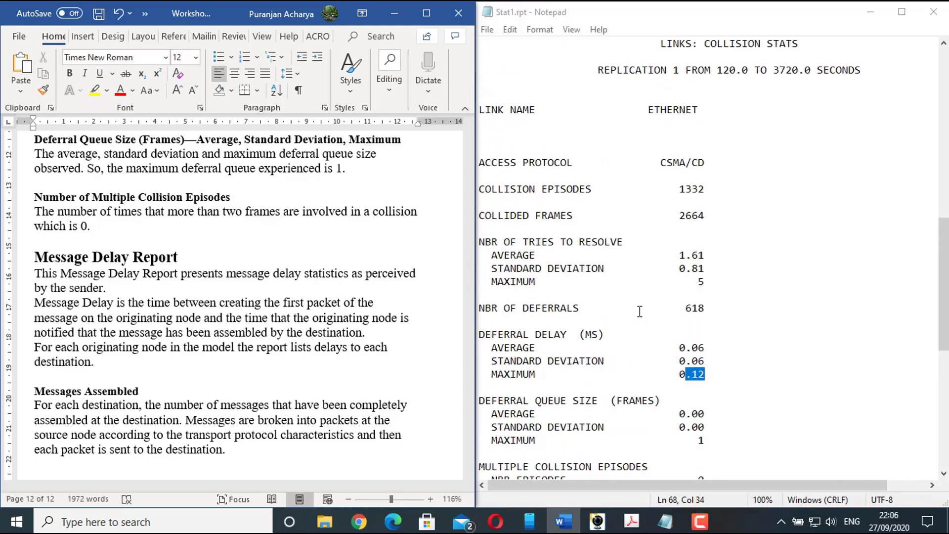
scroll(640, 312, "down", 10)
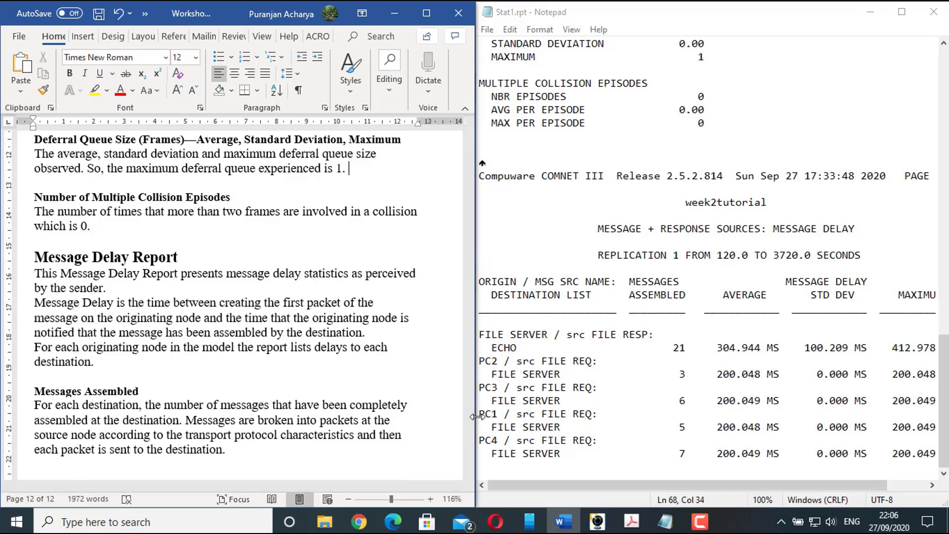
left_click_drag(477, 417, 414, 419)
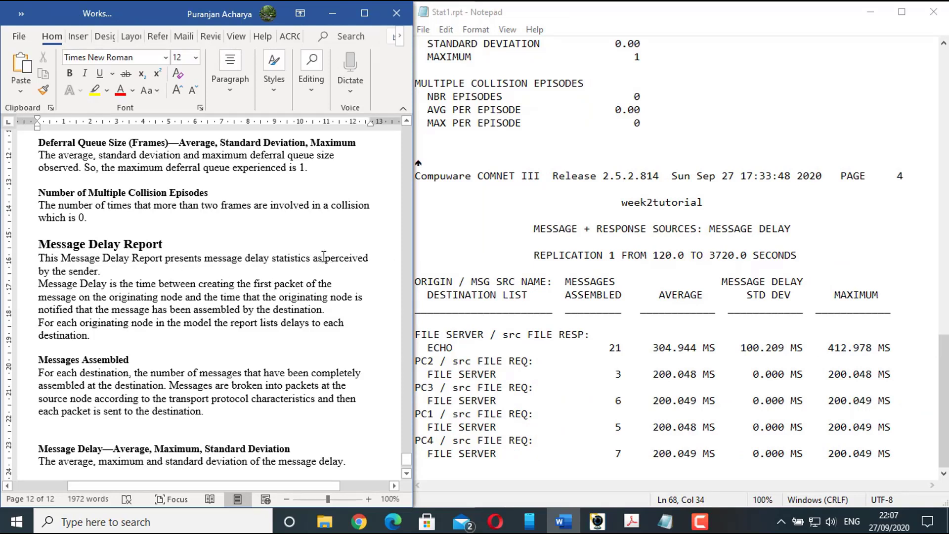
Read the Message Delay Report description and match it to the report's origin, message source name and destination list headings.
right_click(87, 257)
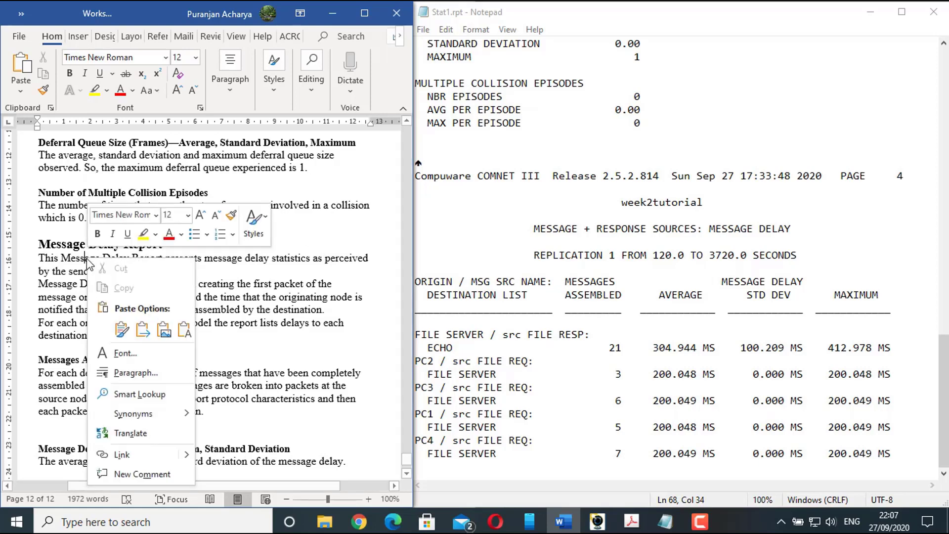
key("Escape")
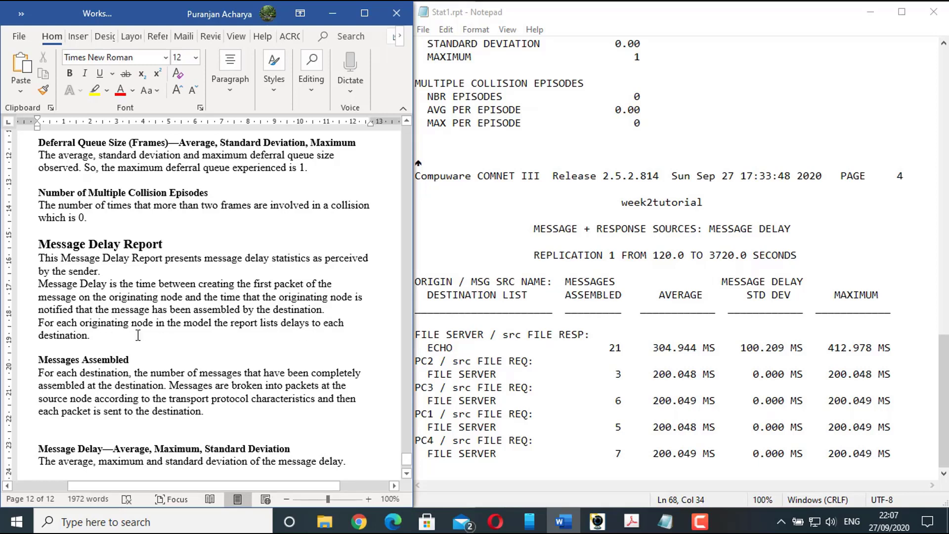
scroll(137, 336, "down", 3)
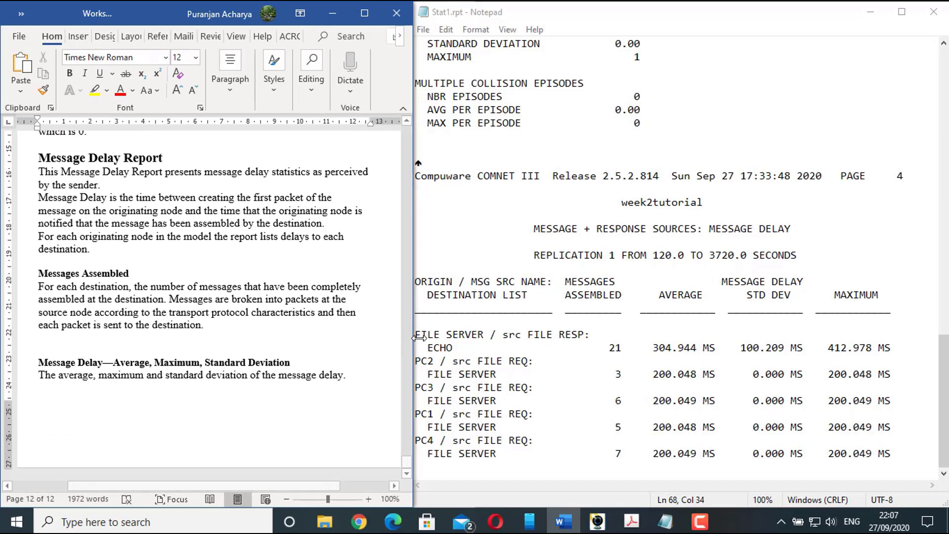
left_click(442, 333)
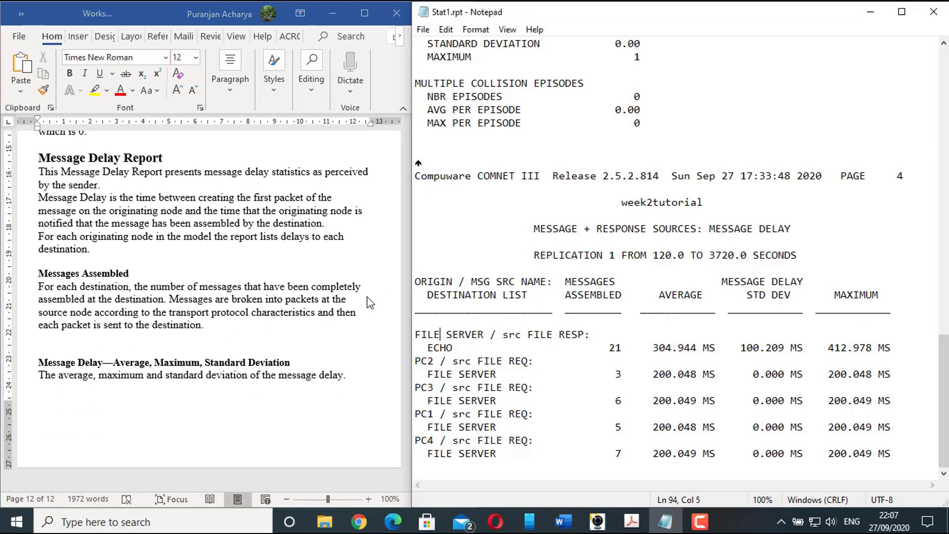
double_click(437, 280)
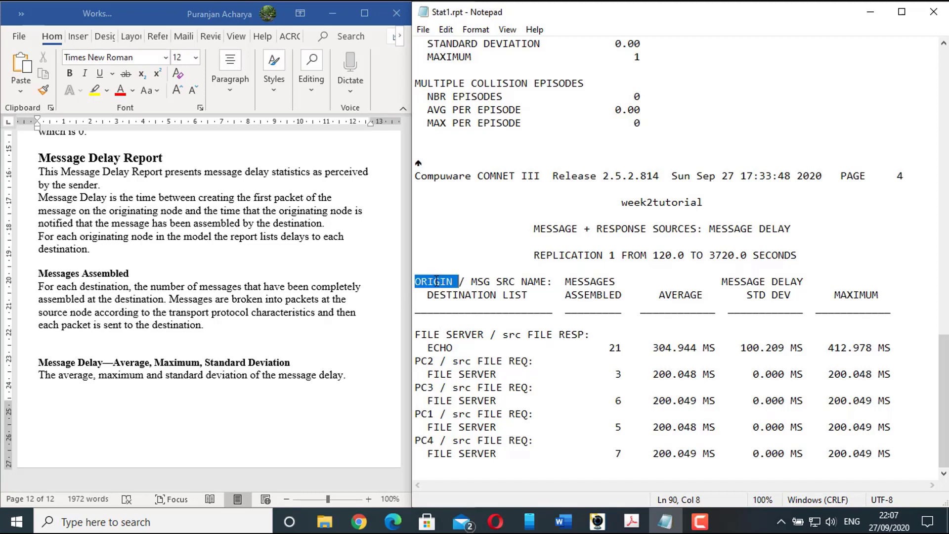
double_click(507, 280)
left_click(499, 294)
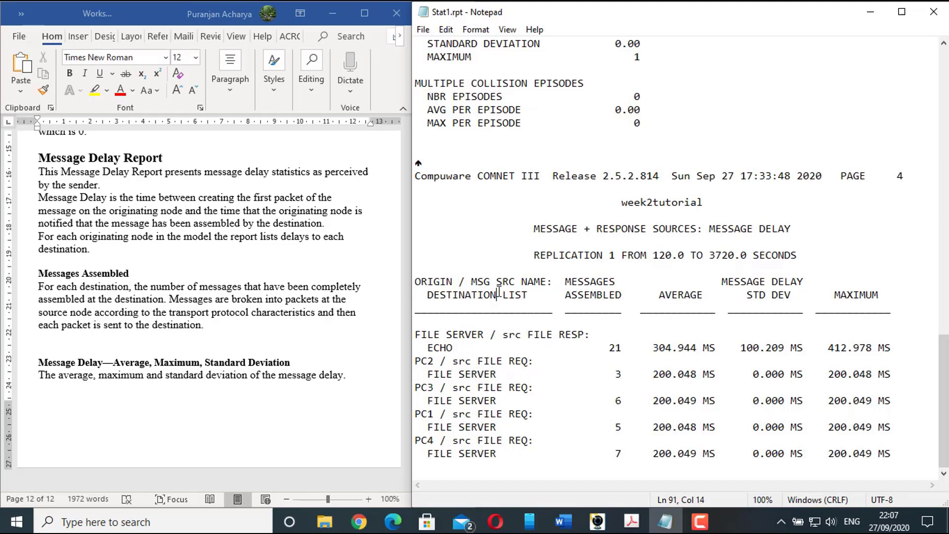
key("alt+Tab")
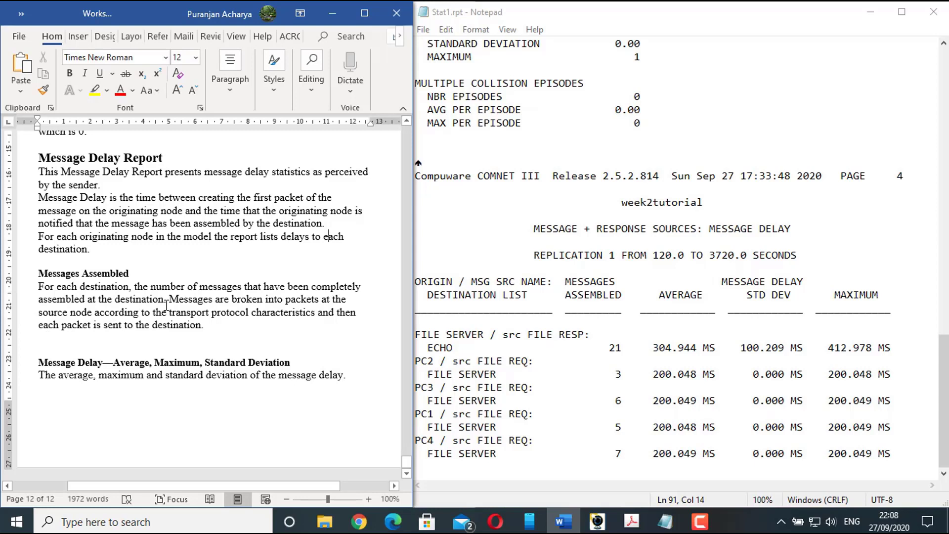
Examine the messages assembled and the average, standard deviation and maximum message delays for the file server's ECHO response and the PC requests.
left_click(609, 348)
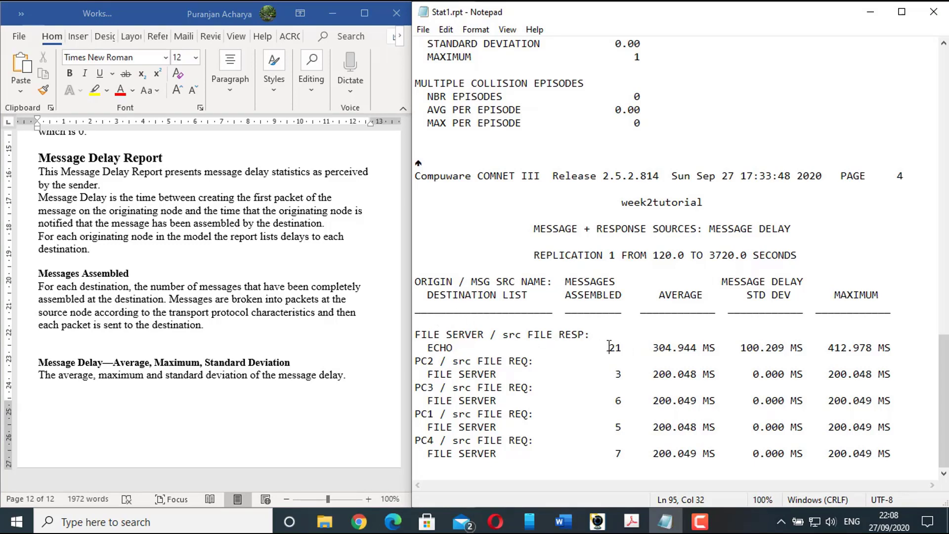
left_click_drag(653, 348, 886, 348)
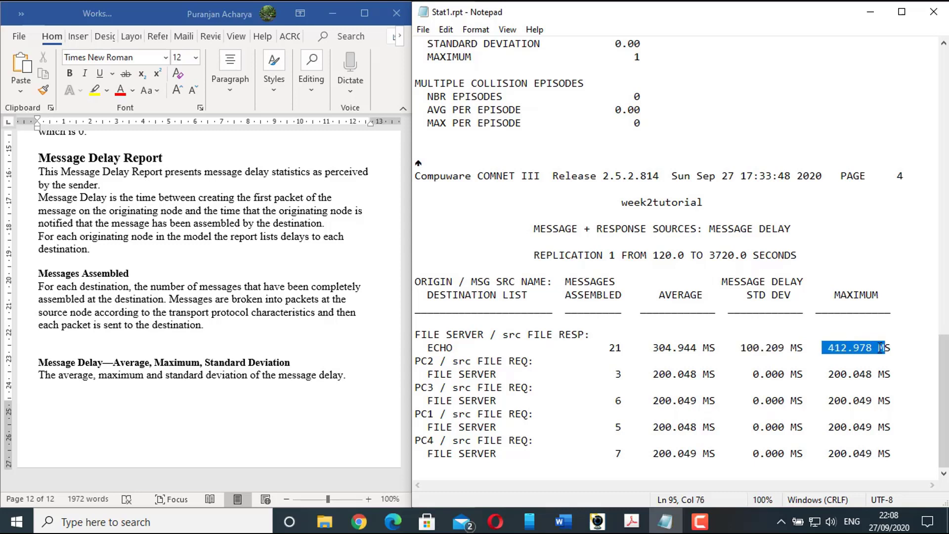
double_click(624, 347)
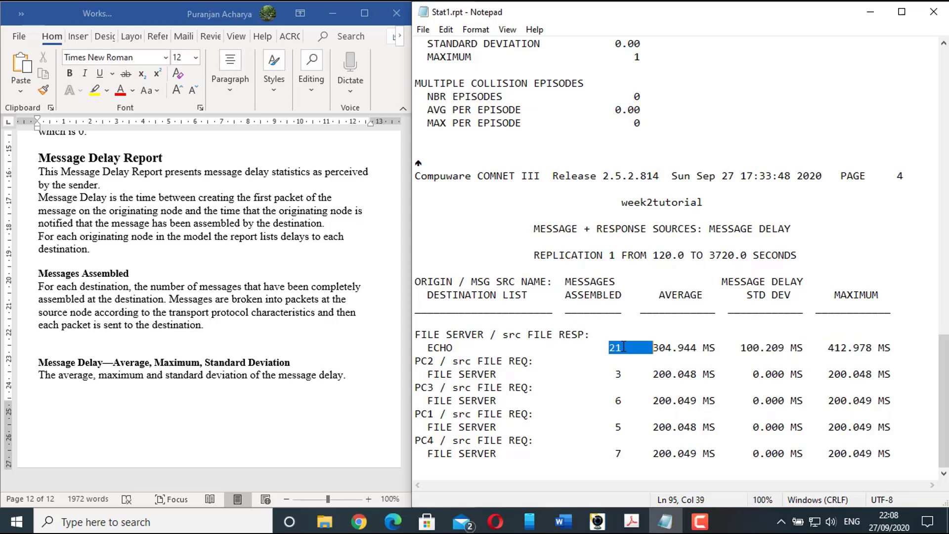
left_click_drag(829, 348, 886, 348)
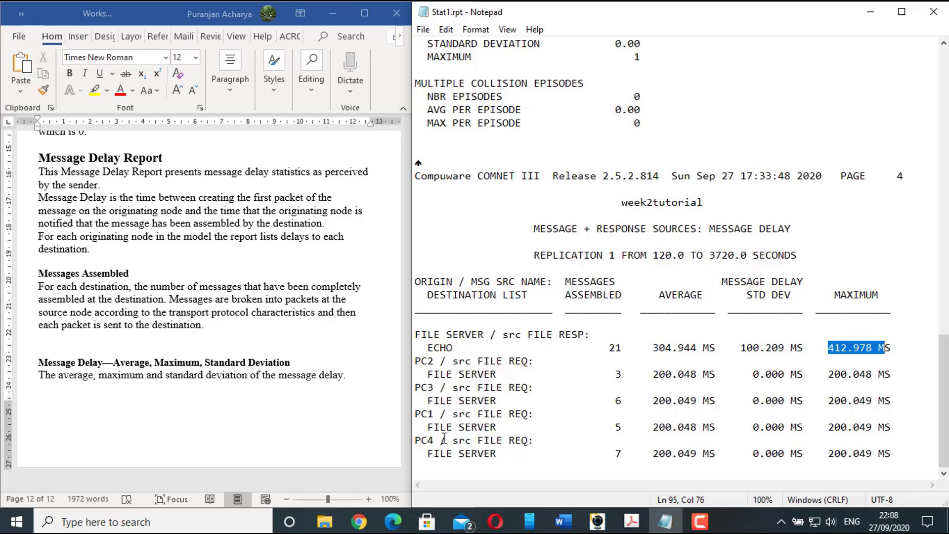
left_click_drag(598, 374, 767, 465)
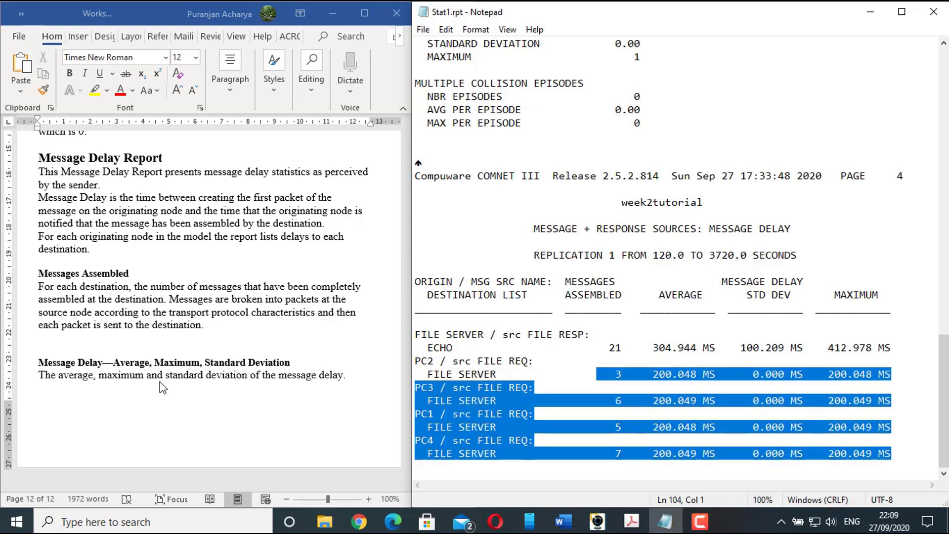
left_click(576, 358)
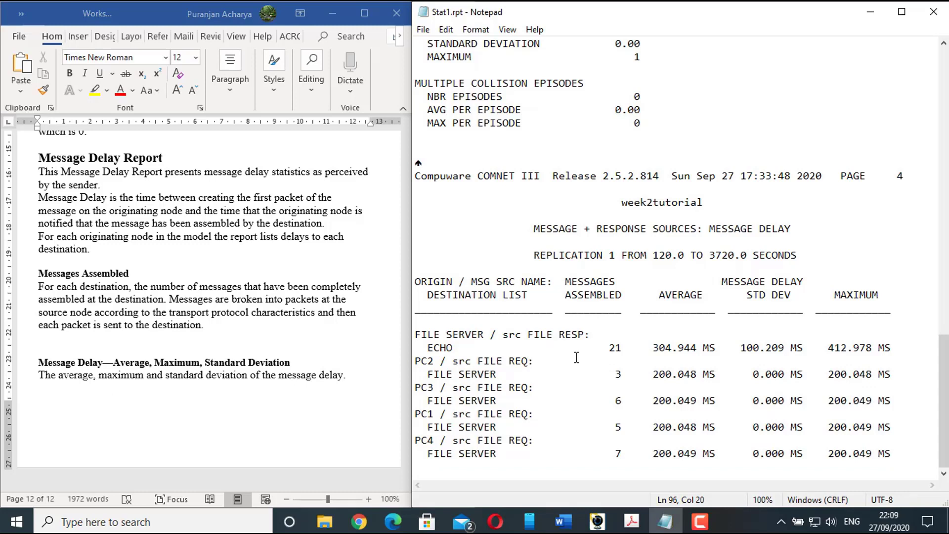